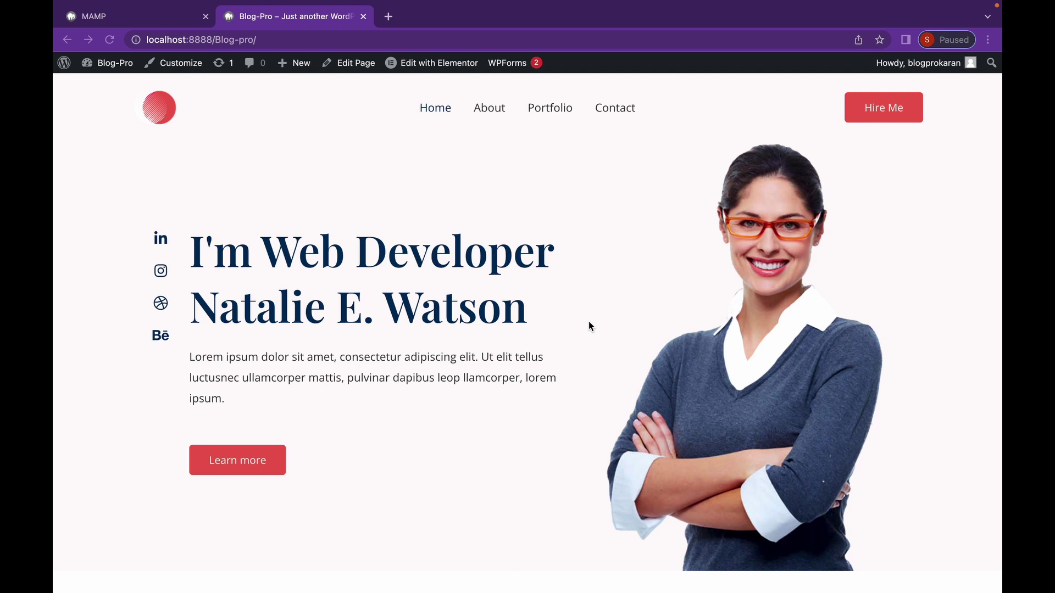
Bring the browser window with the WordPress Home page into focus
click(590, 326)
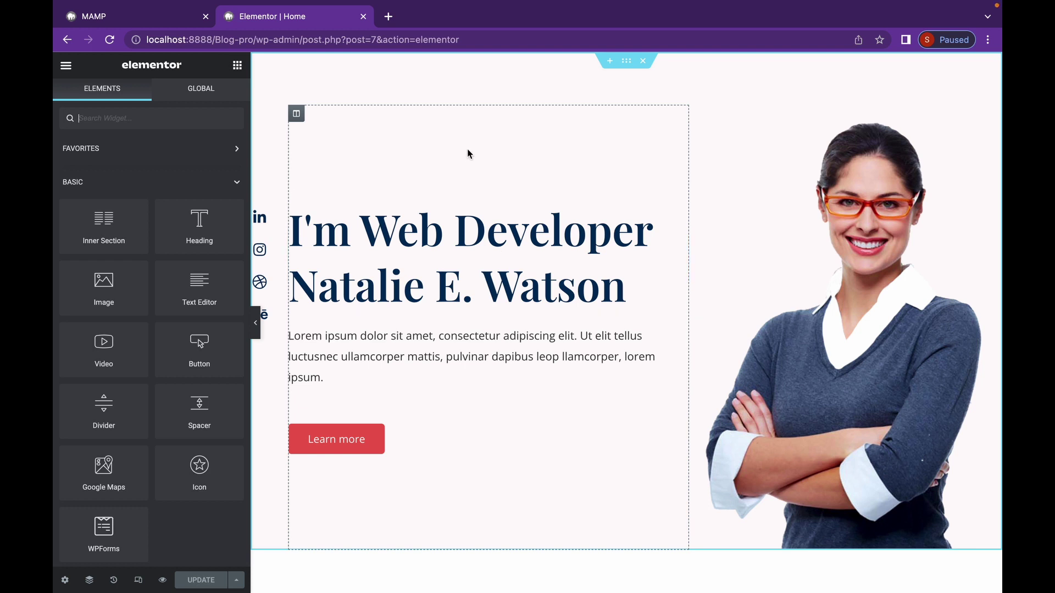
Select the hero heading, expand its Advanced Motion Effects, and list the entrance animations
click(415, 262)
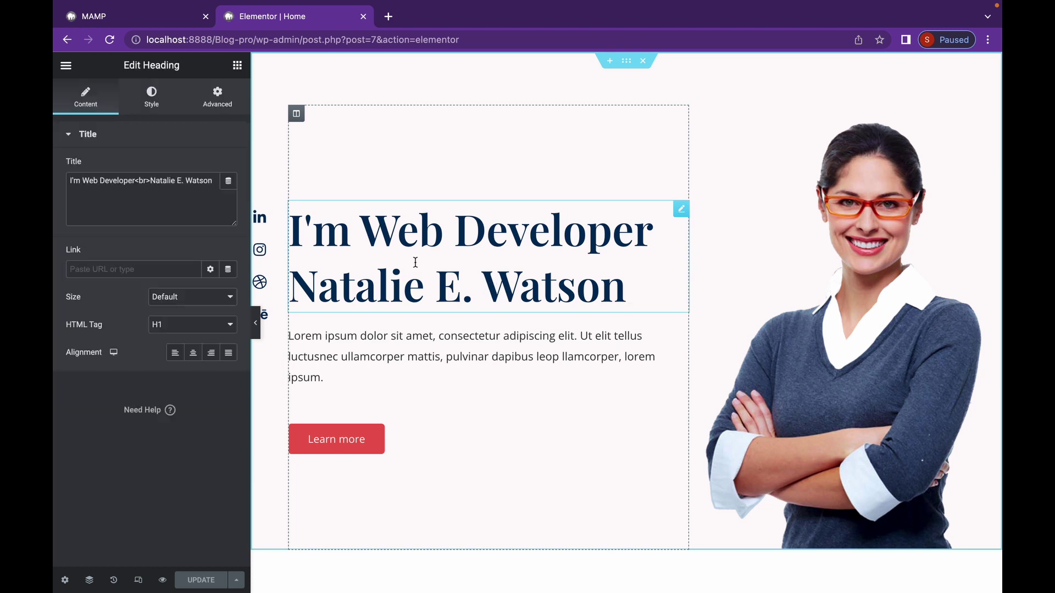
click(227, 113)
scroll(182, 241, down, 4)
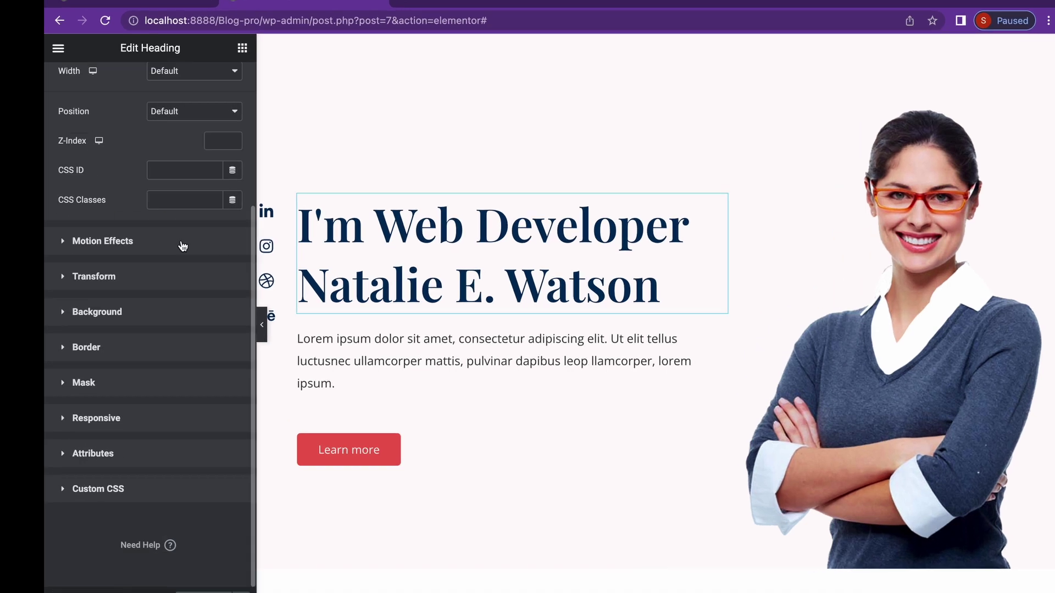
click(177, 245)
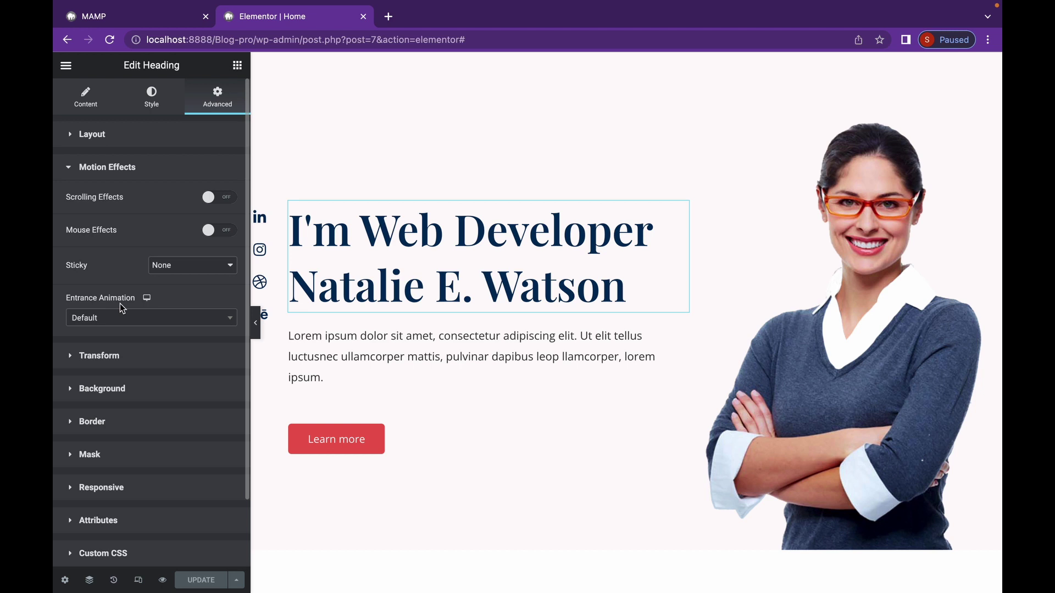
click(126, 319)
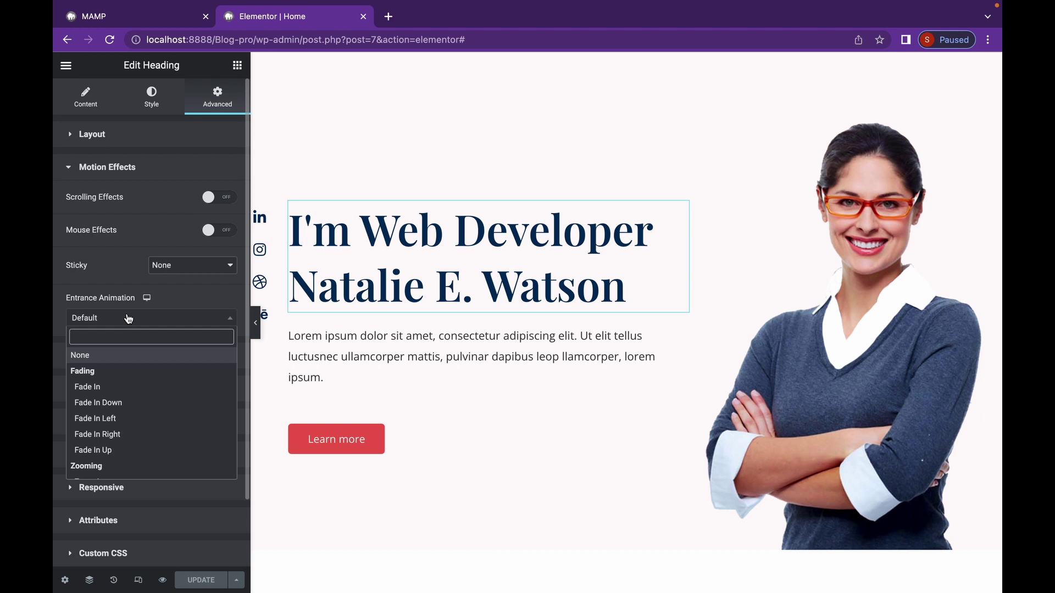
Try Fade In and Zoom In entrance animations, settling on Slide In Down
click(160, 394)
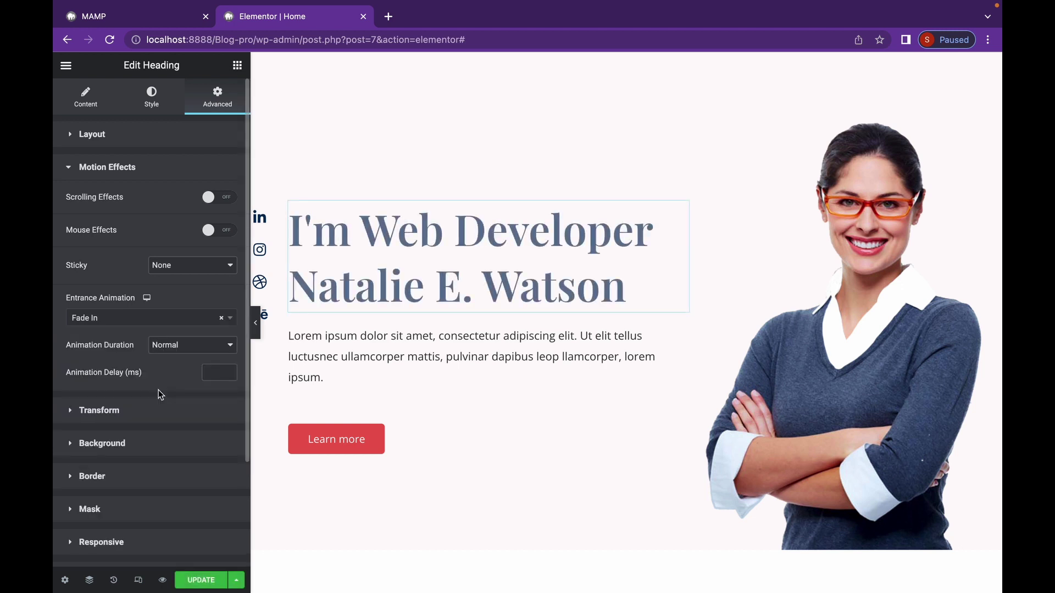
click(183, 318)
scroll(188, 410, down, 3)
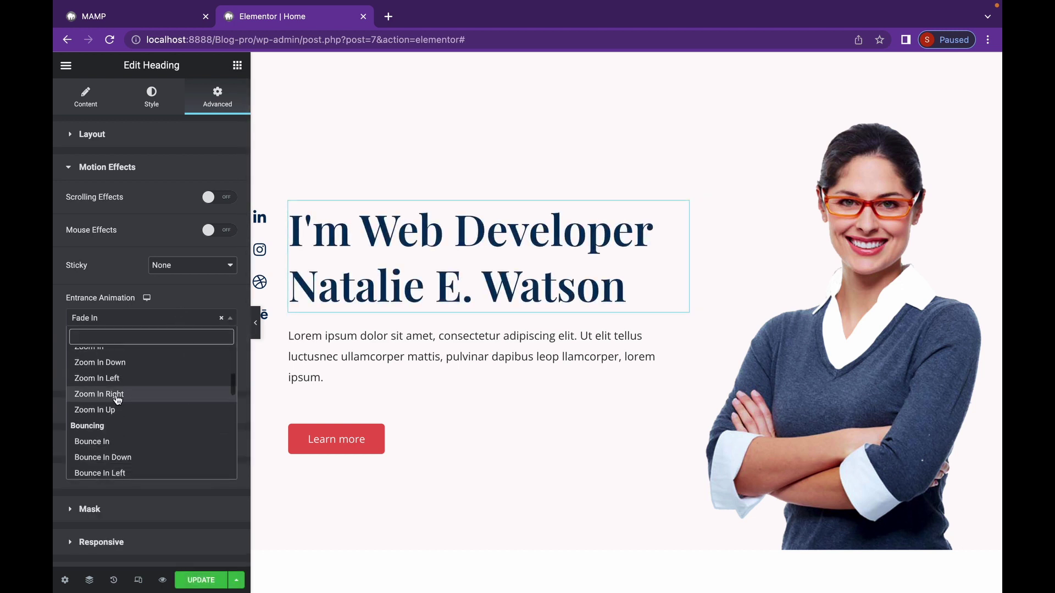
click(141, 353)
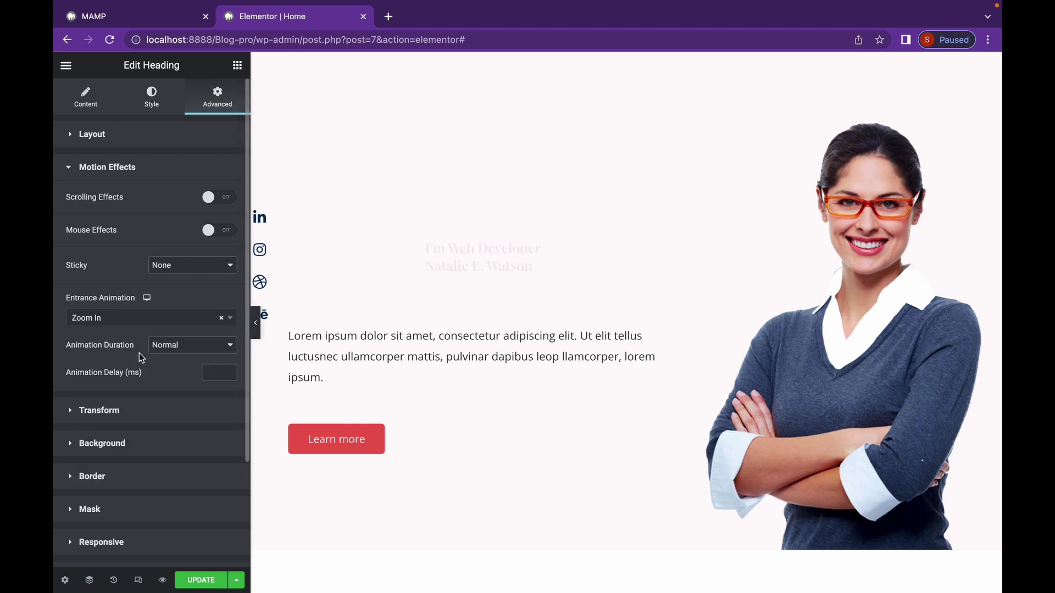
click(150, 319)
scroll(183, 411, down, 5)
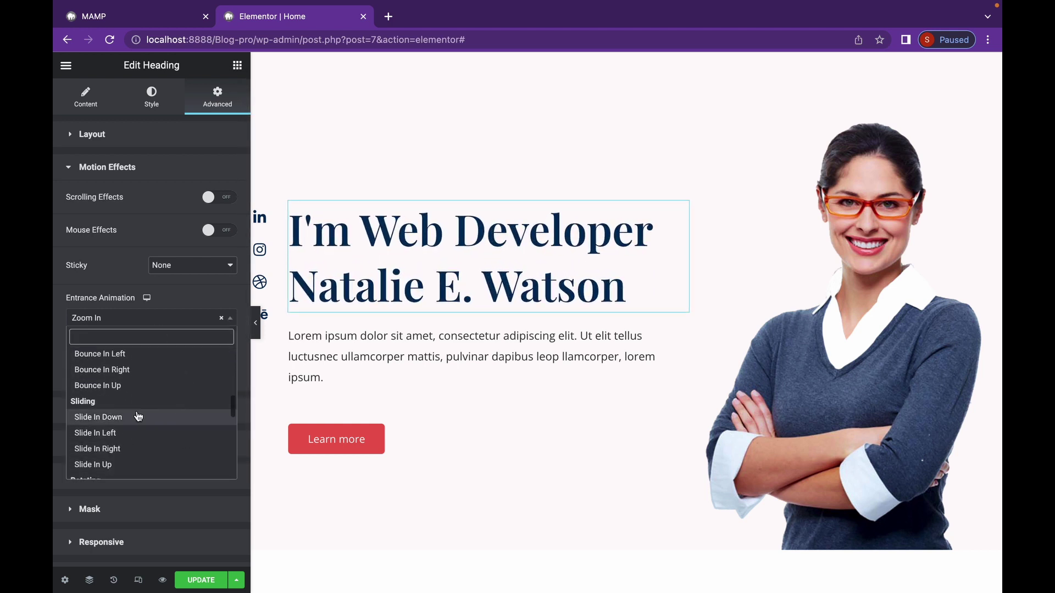
click(138, 416)
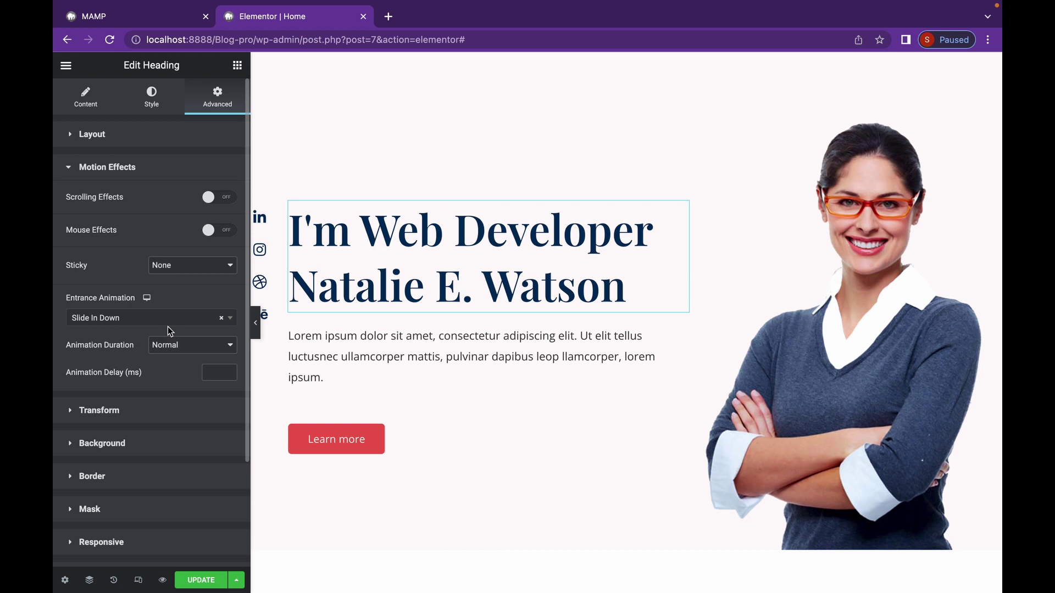
Set the animation duration to Slow, then change it to Fast
click(189, 347)
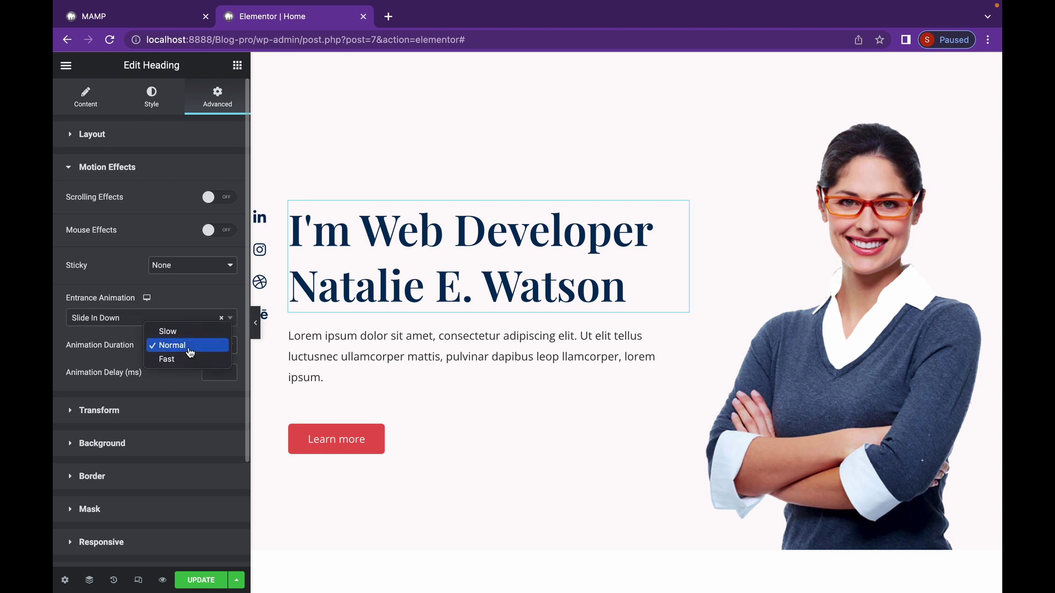
click(183, 334)
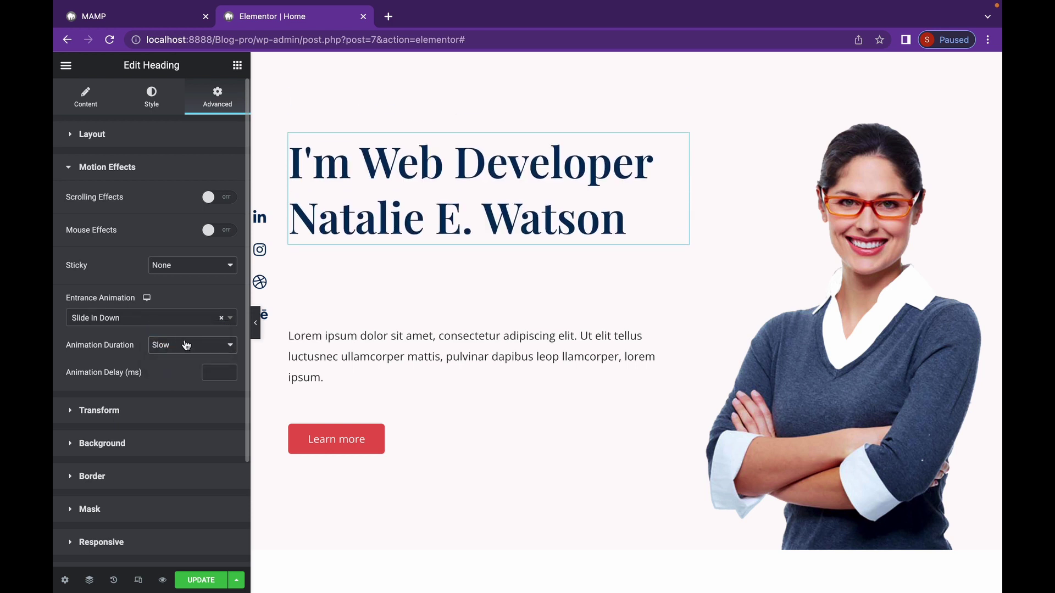
click(185, 346)
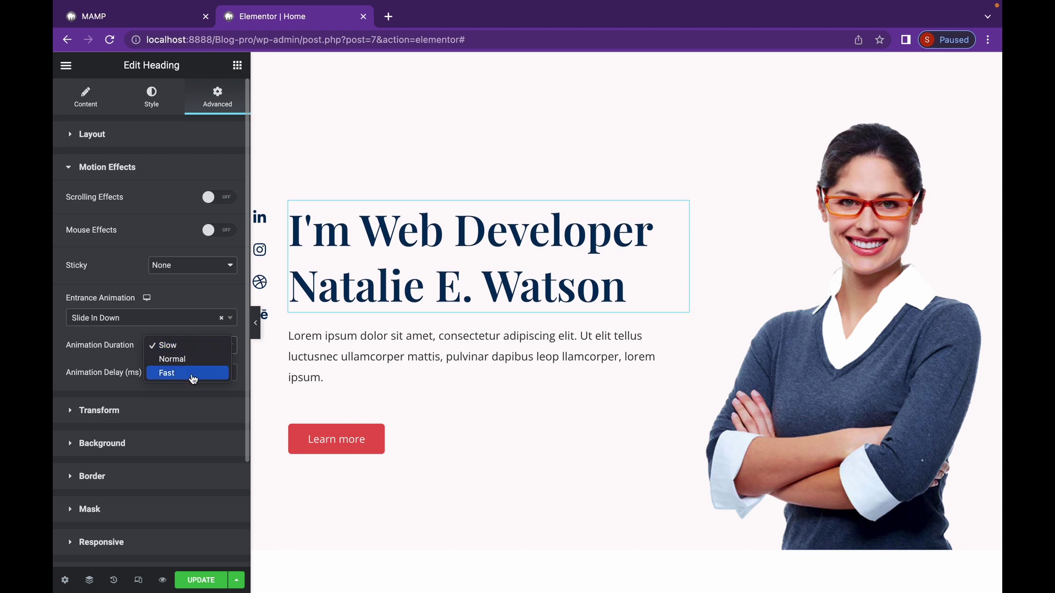
click(189, 376)
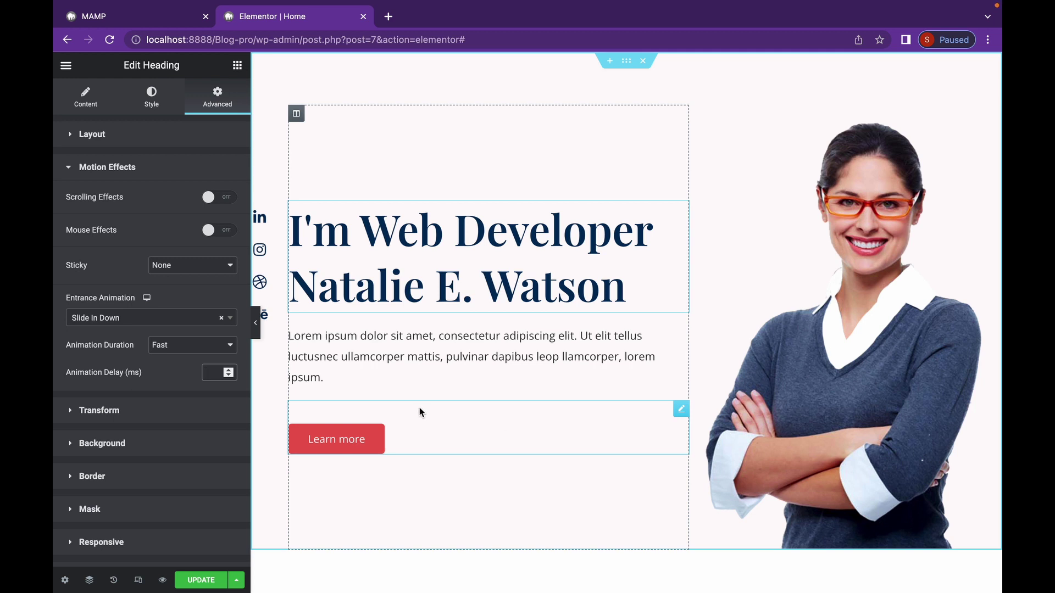
Make the hero heading sticky at Top and scroll the canvas to test it
click(218, 268)
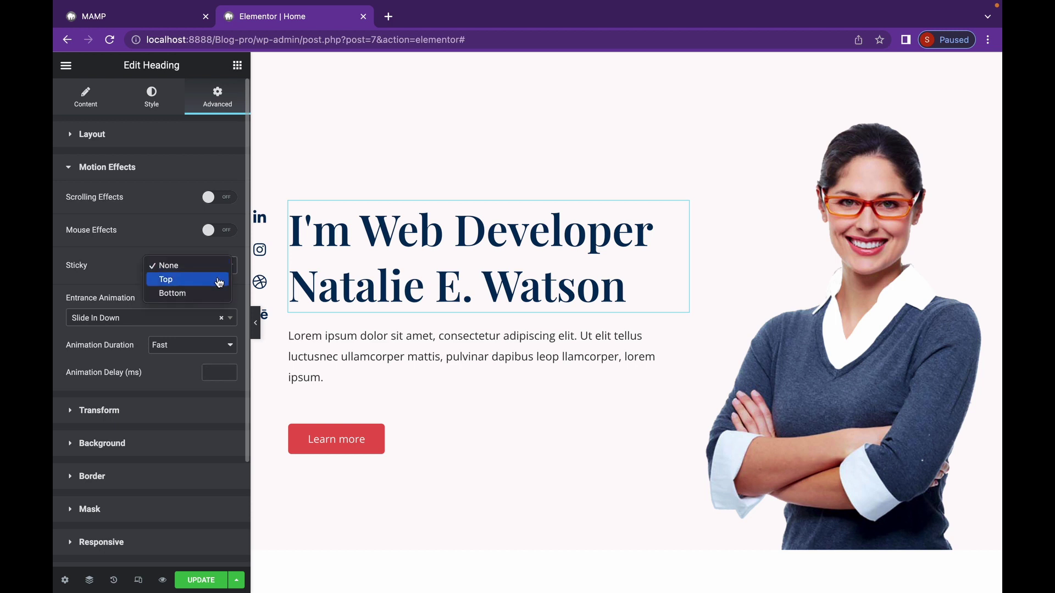
click(219, 282)
scroll(425, 256, down, 3)
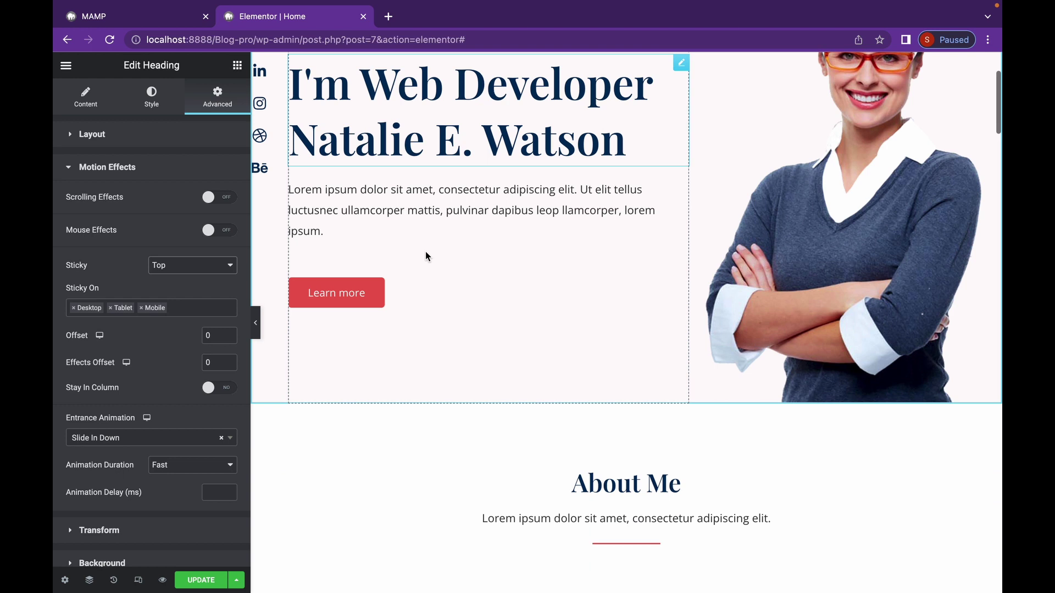
scroll(425, 251, down, 6)
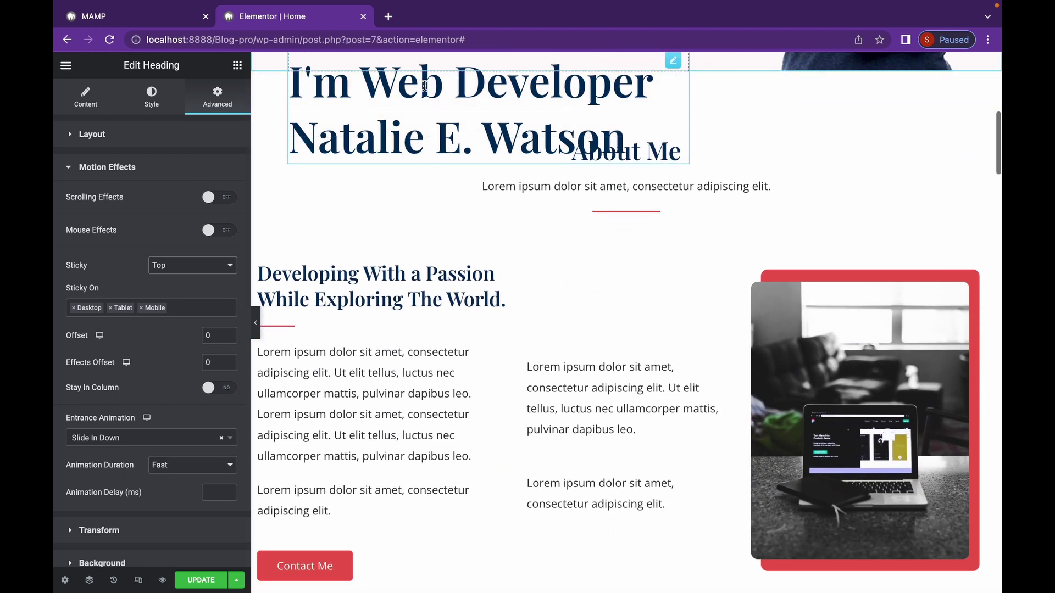
scroll(461, 247, down, 10)
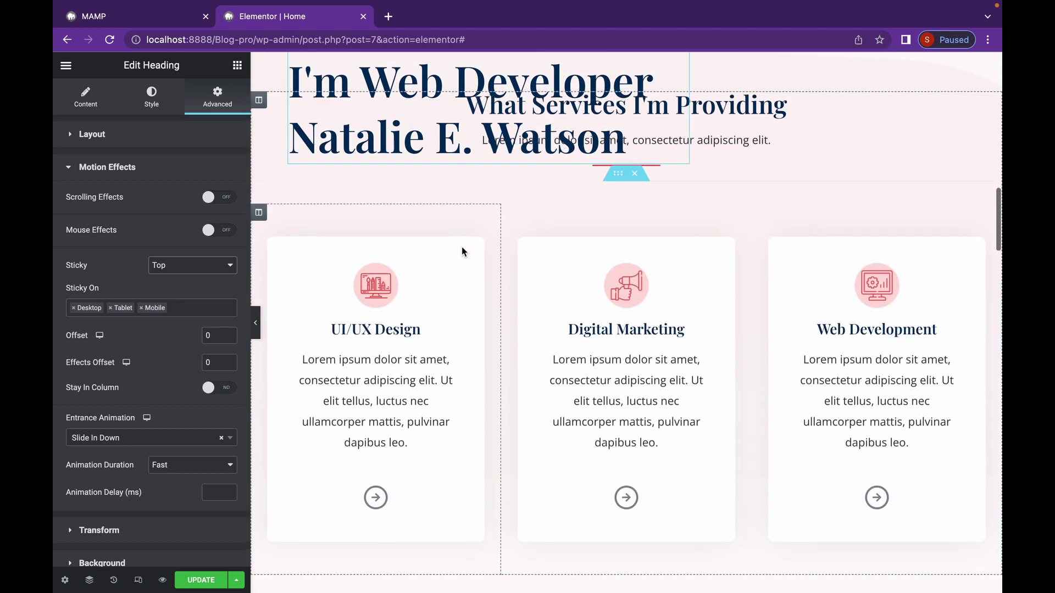
scroll(461, 252, down, 15)
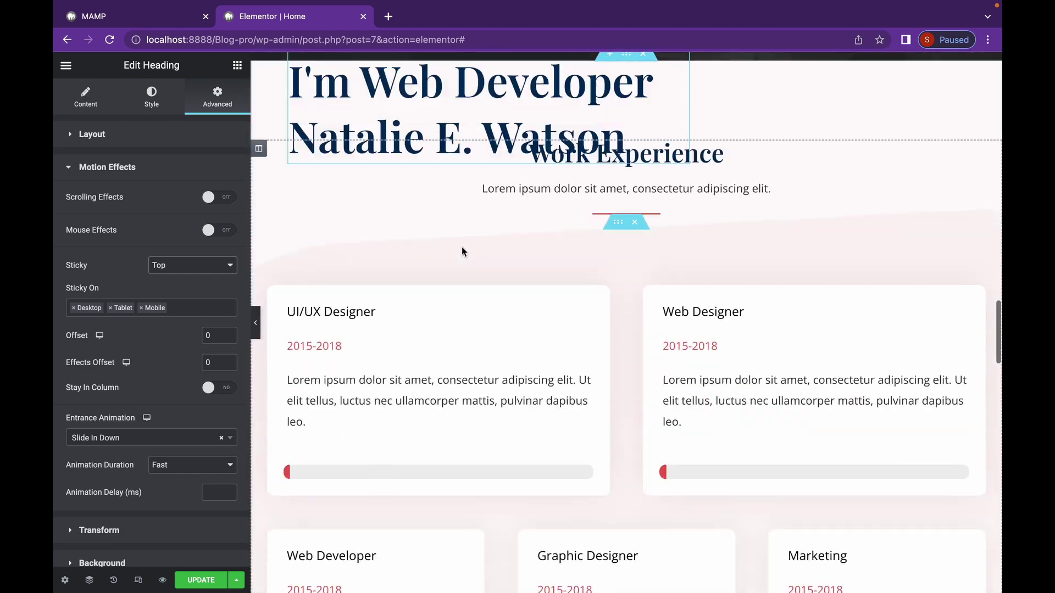
scroll(461, 251, down, 15)
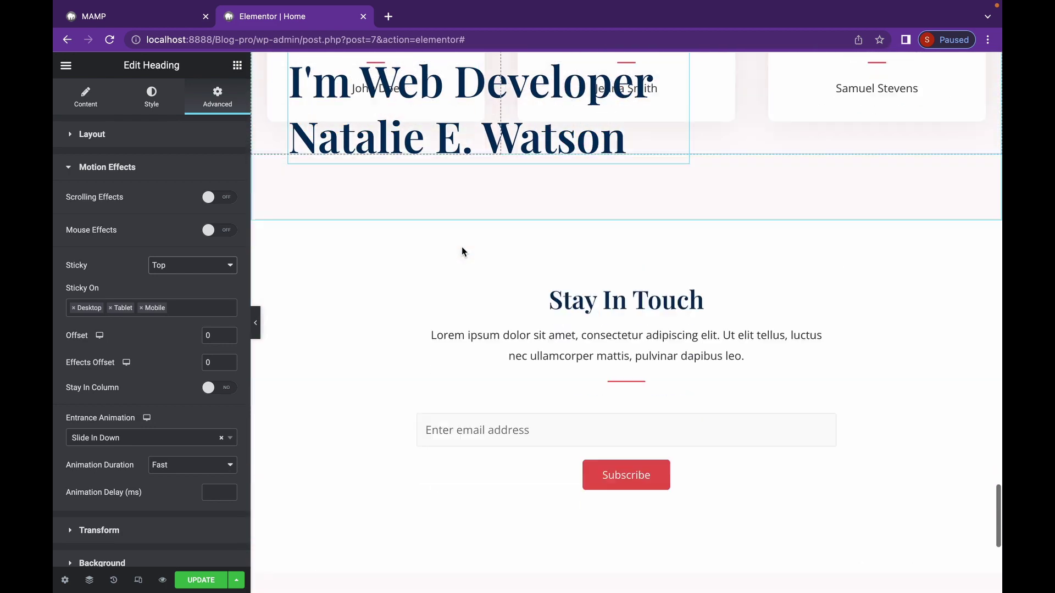
scroll(461, 252, down, 3)
scroll(461, 252, up, 20)
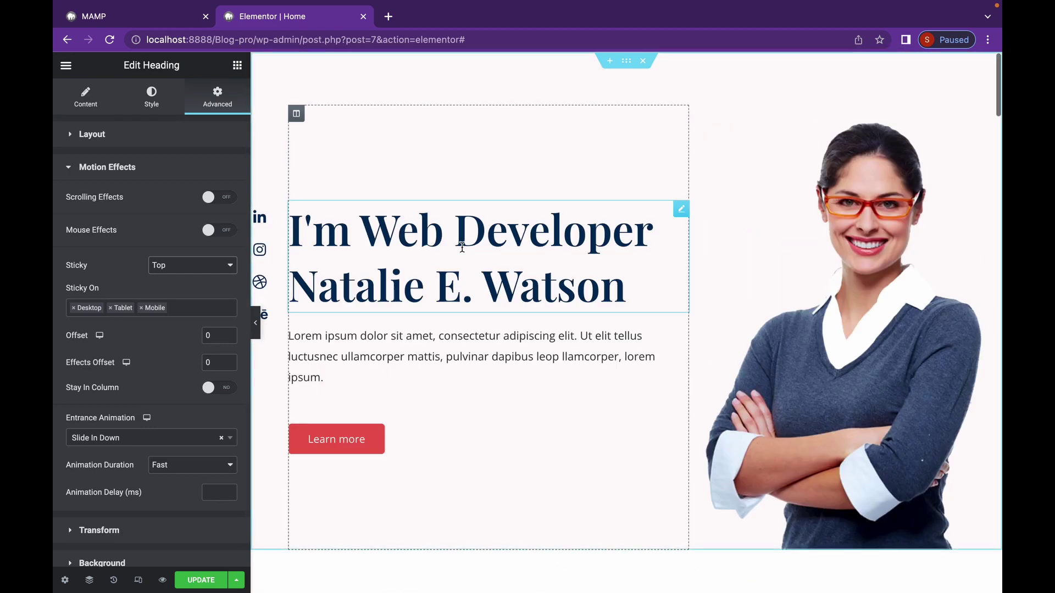
scroll(517, 395, down, 12)
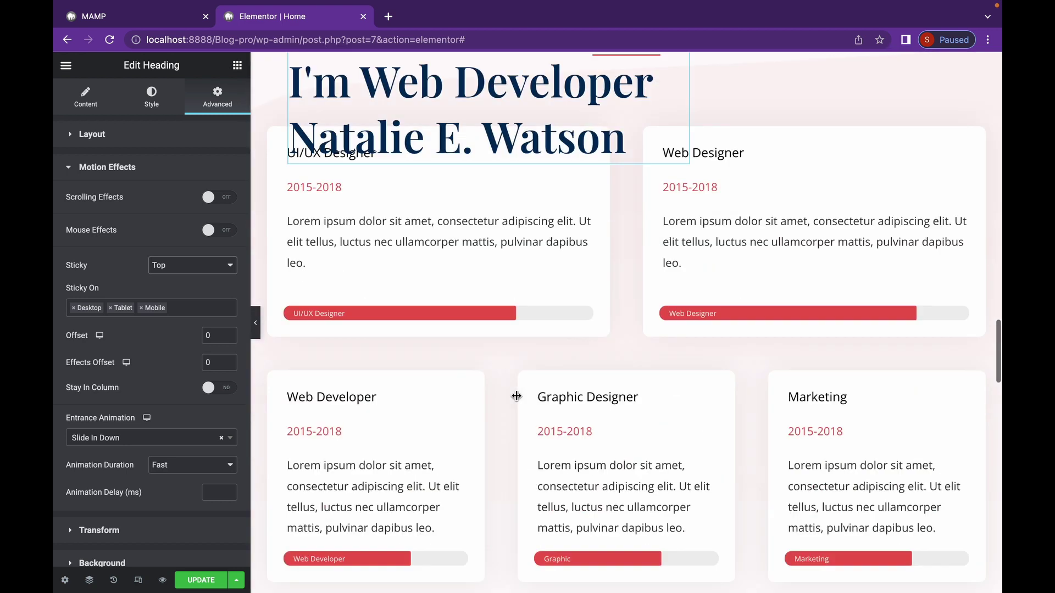
scroll(516, 396, down, 10)
scroll(614, 214, up, 4)
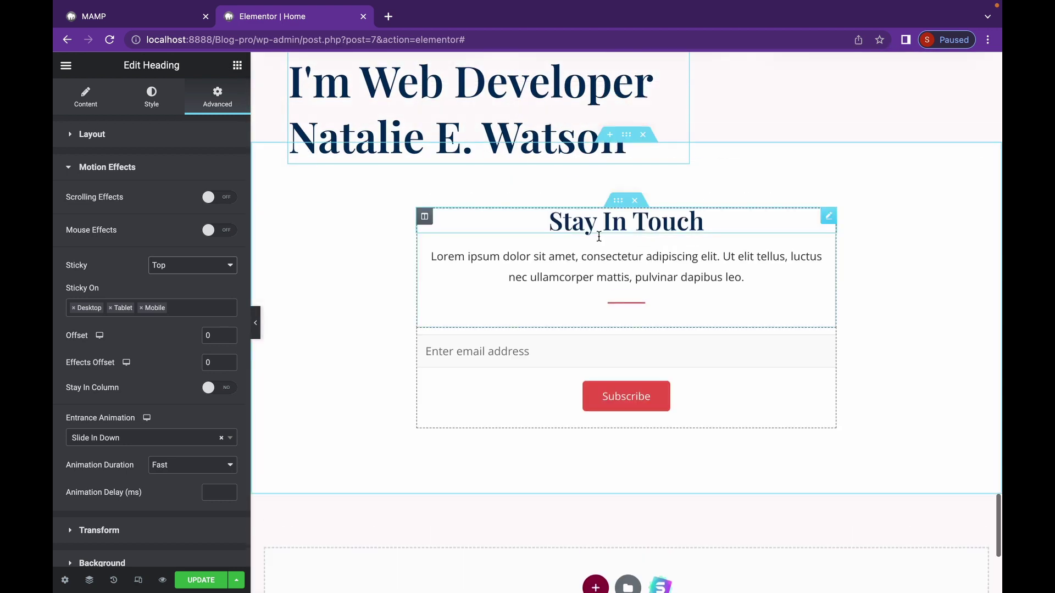
Make the Stay In Touch section stick to Bottom, test by scrolling, then list the heading's sticky choices
click(618, 200)
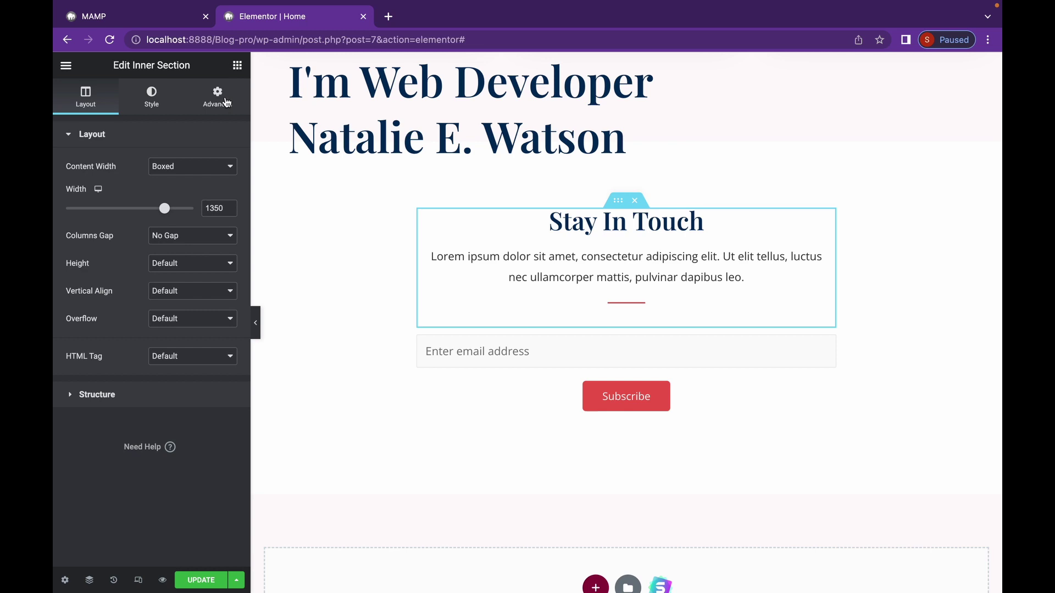
click(224, 100)
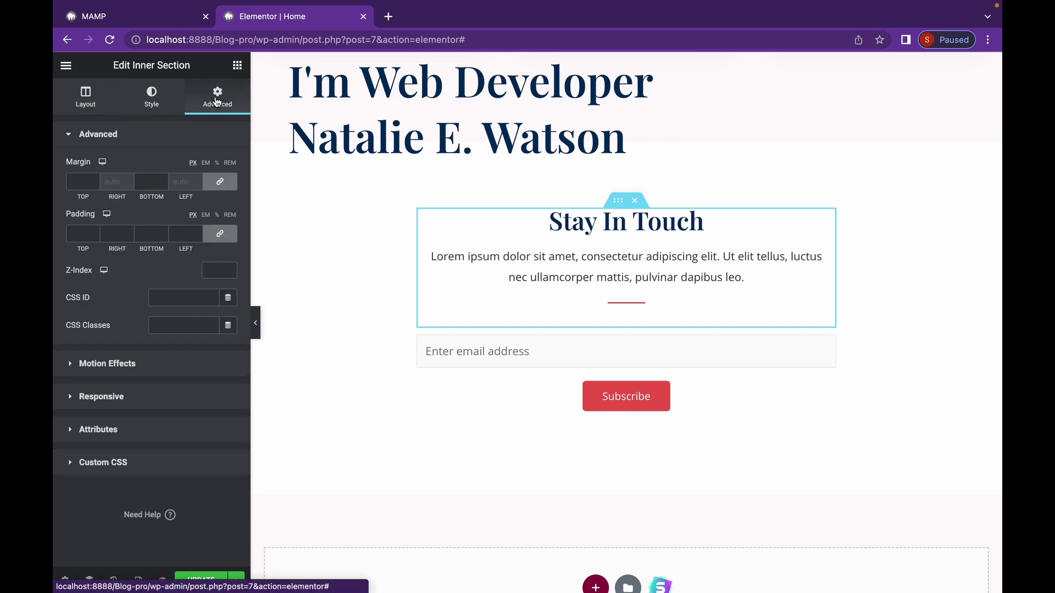
click(165, 371)
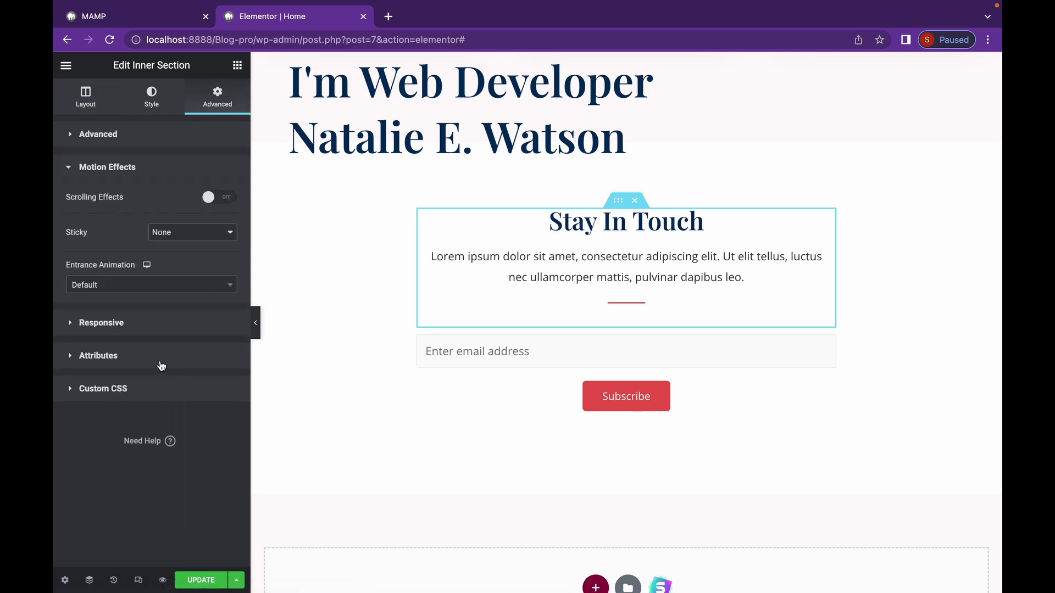
click(205, 234)
click(205, 260)
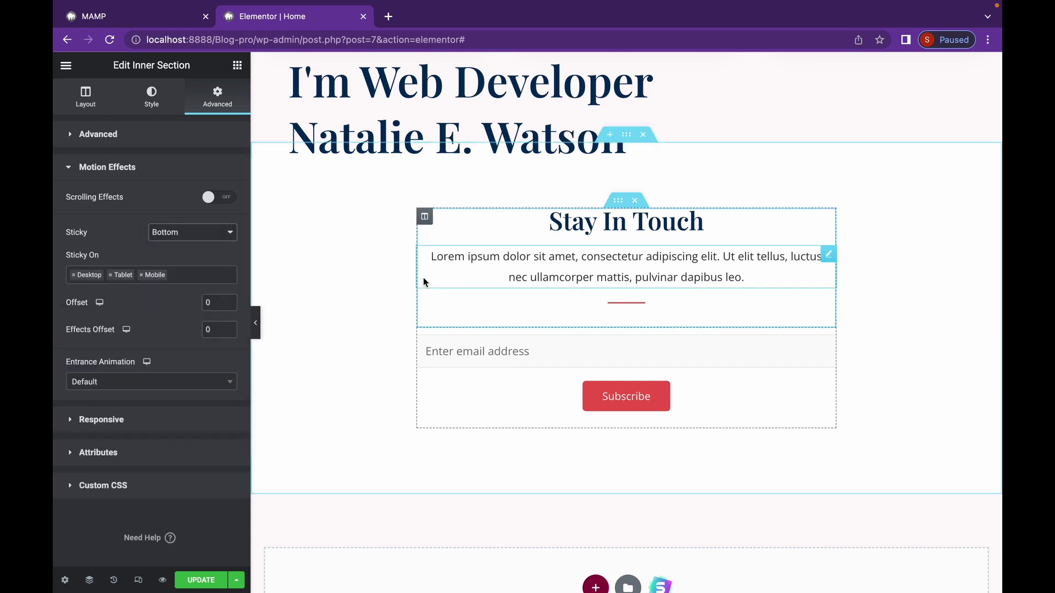
scroll(423, 278, up, 5)
scroll(423, 278, up, 4)
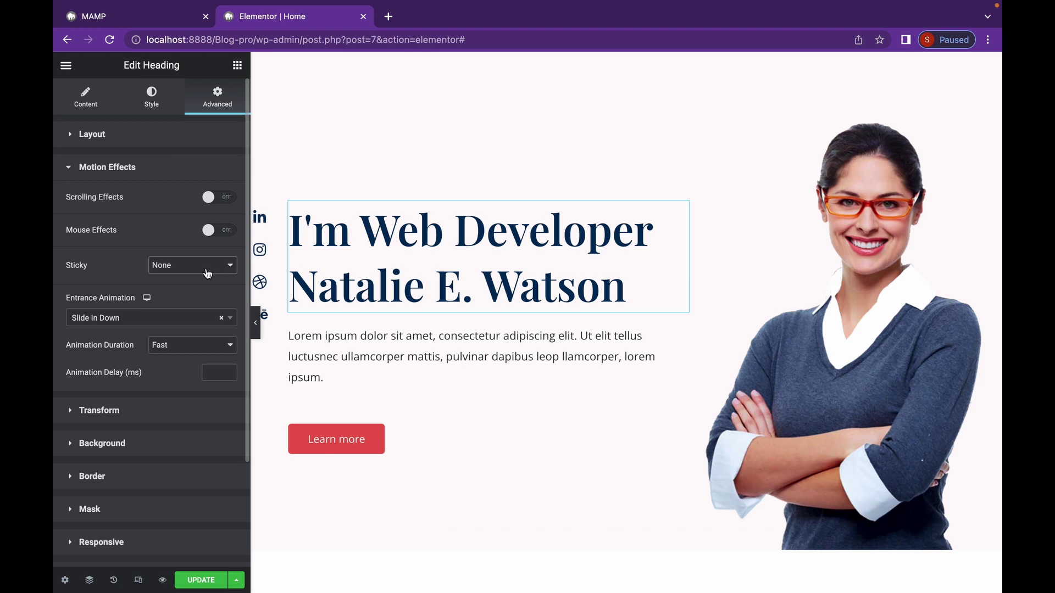
click(207, 274)
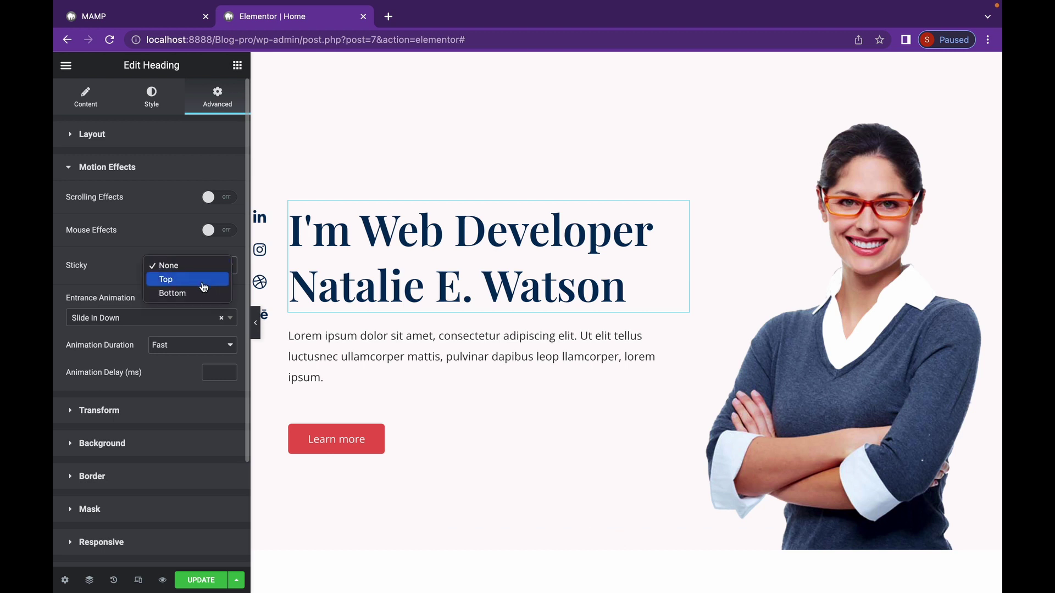
Set the heading's Sticky to Top, keeping Desktop, Tablet and Mobile as sticky devices
click(204, 280)
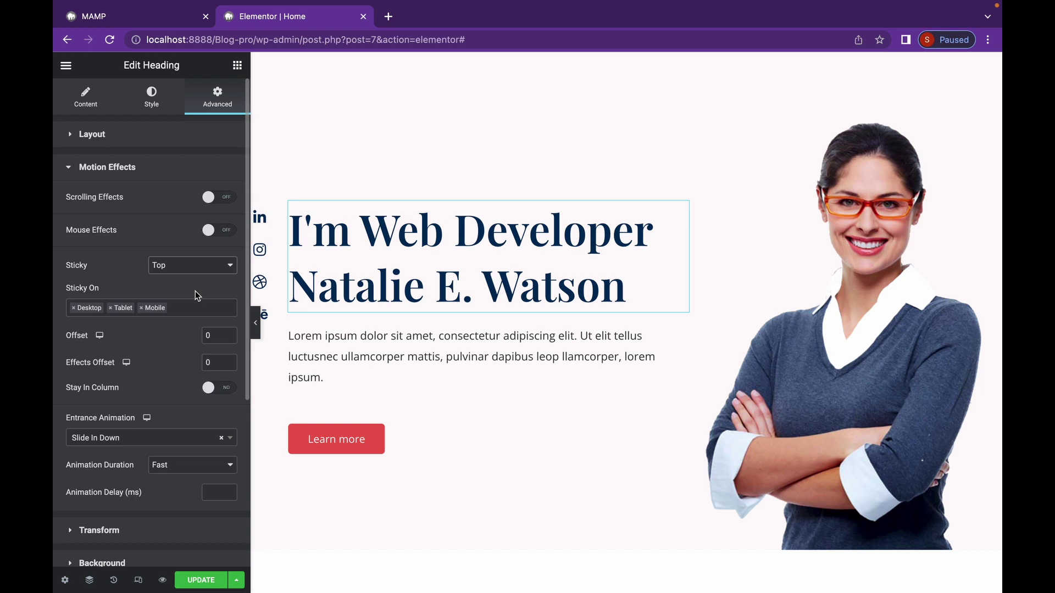
scroll(196, 291, down, 2)
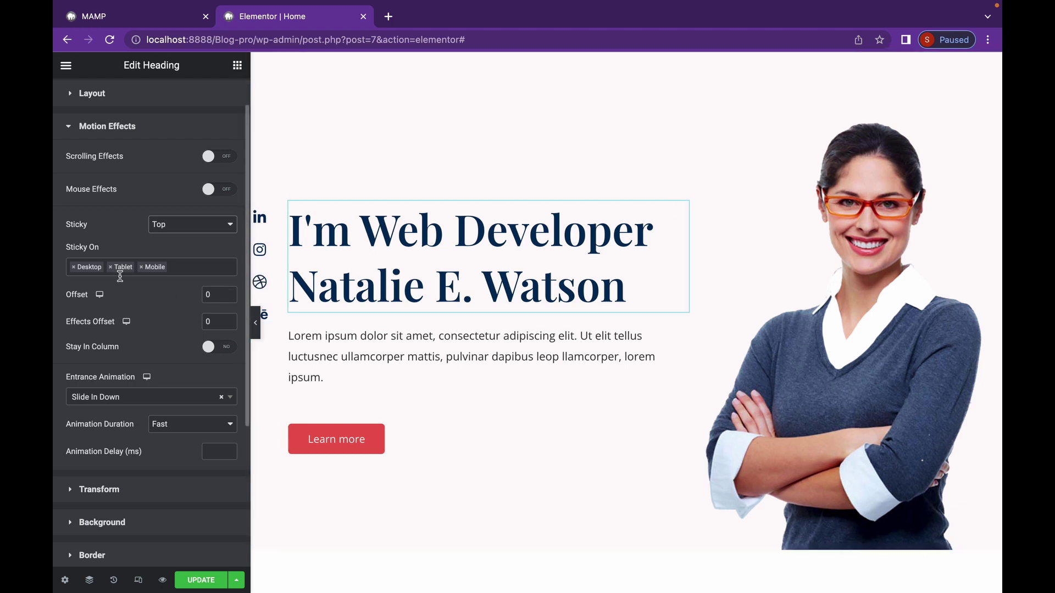
click(110, 269)
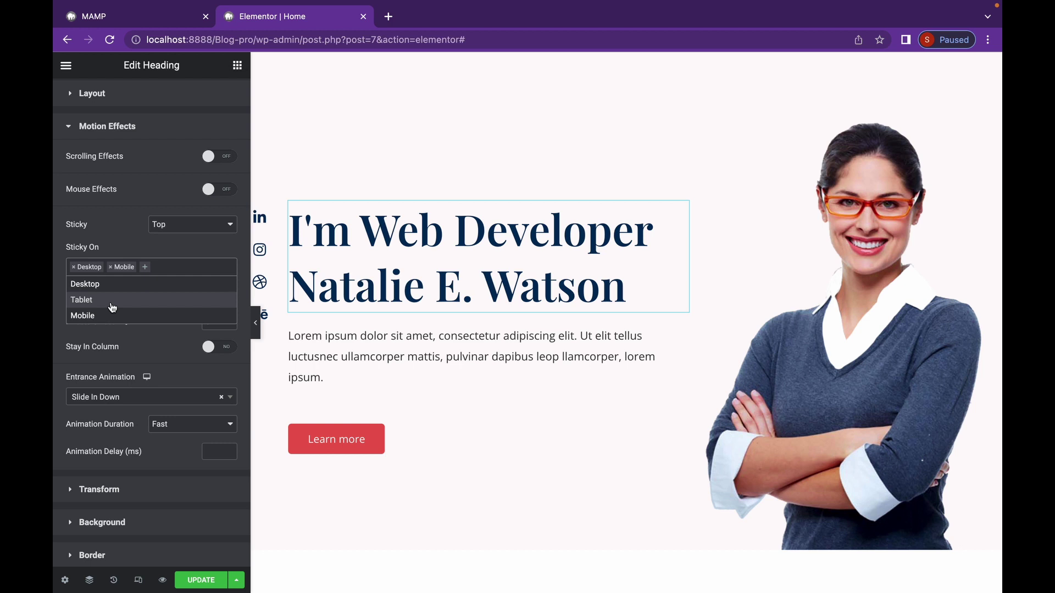
click(109, 301)
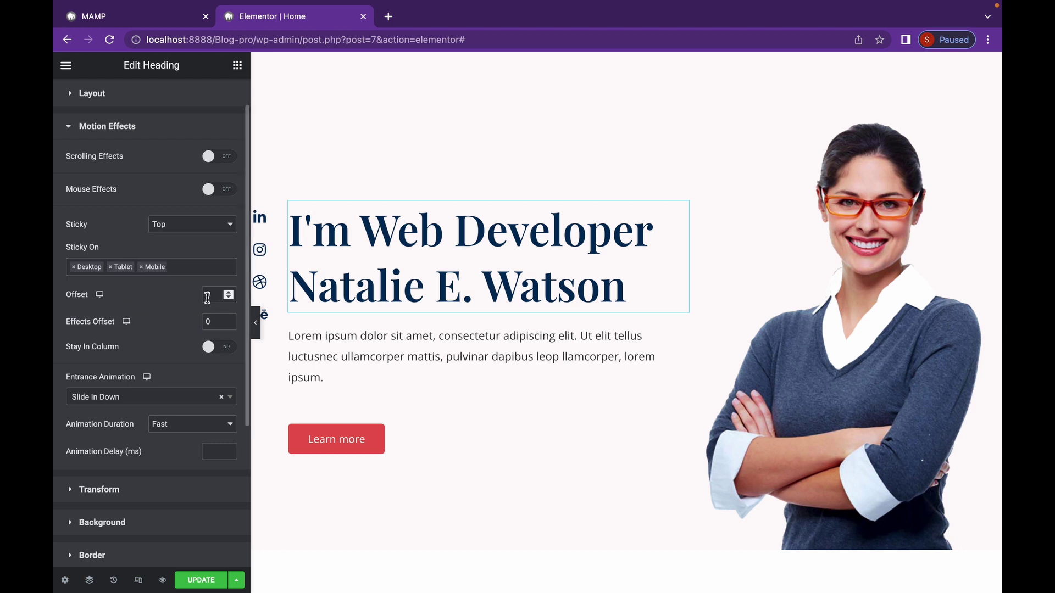
scroll(452, 267, down, 2)
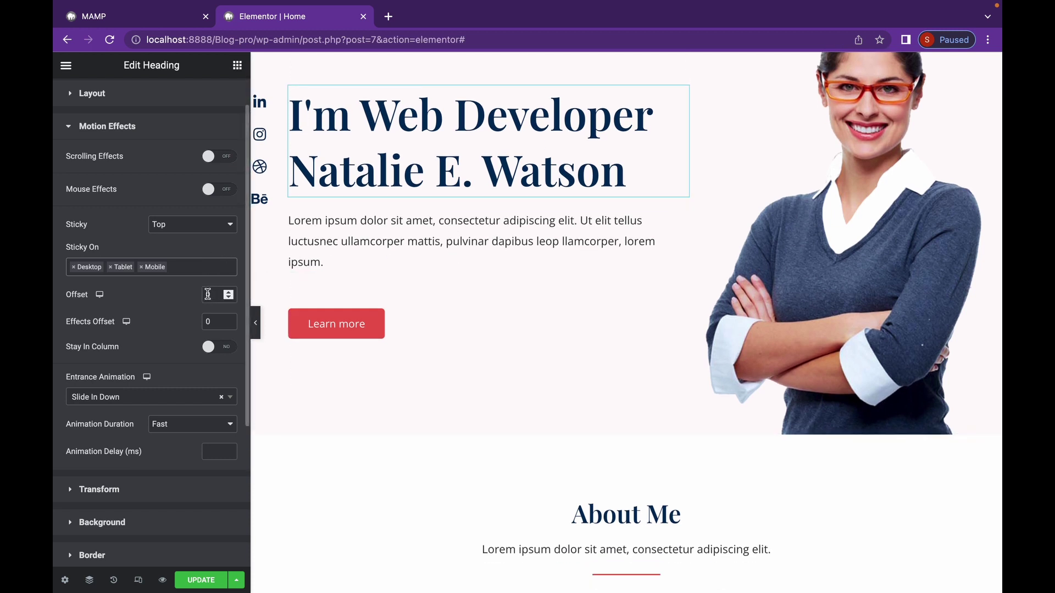
Give the sticky heading an Offset of 200 and scroll the canvas to test it
click(207, 295)
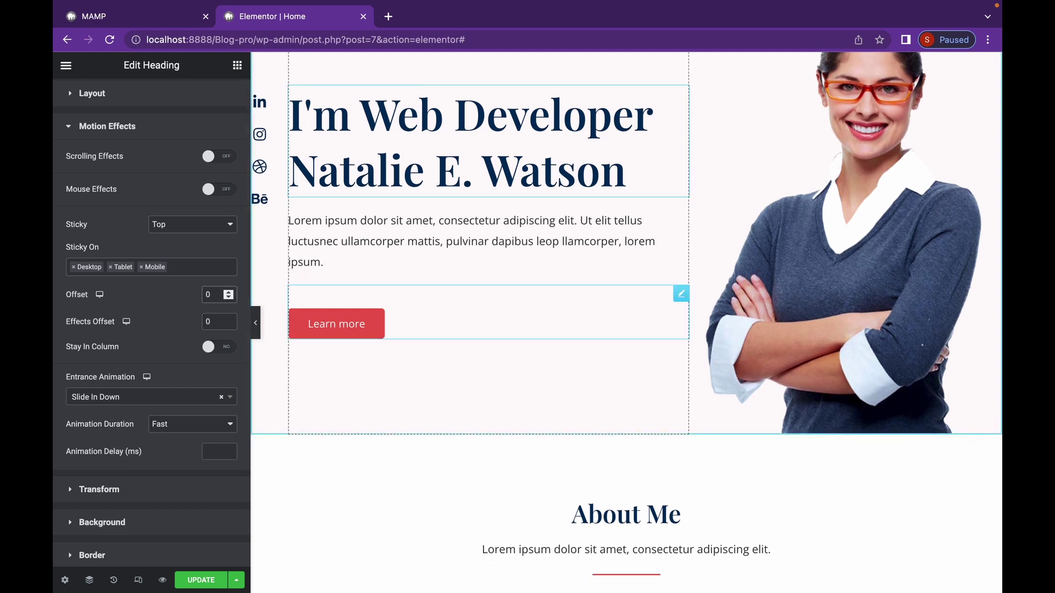
text(200)
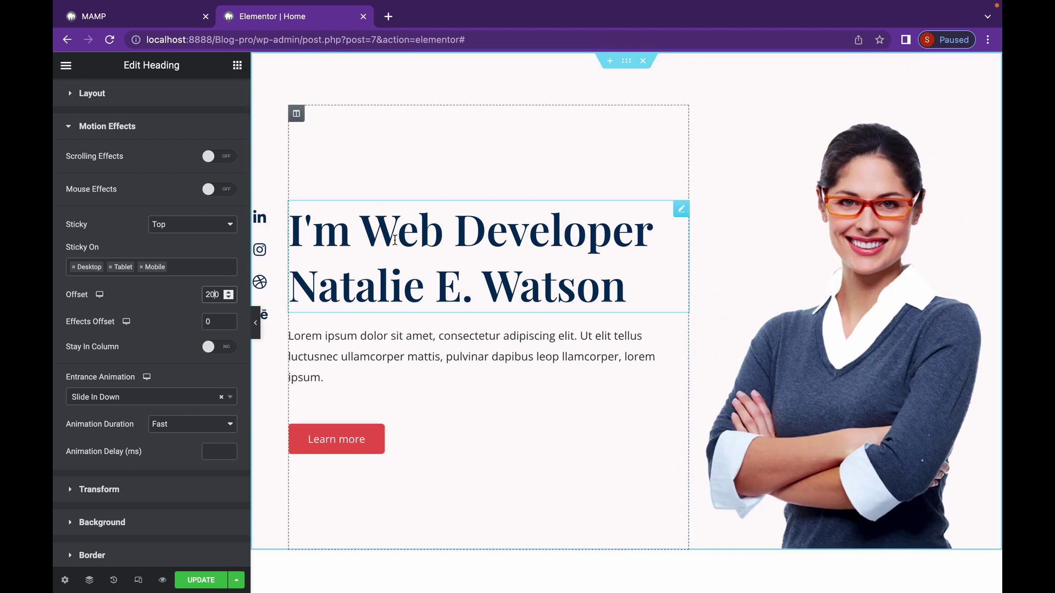
scroll(439, 256, down, 4)
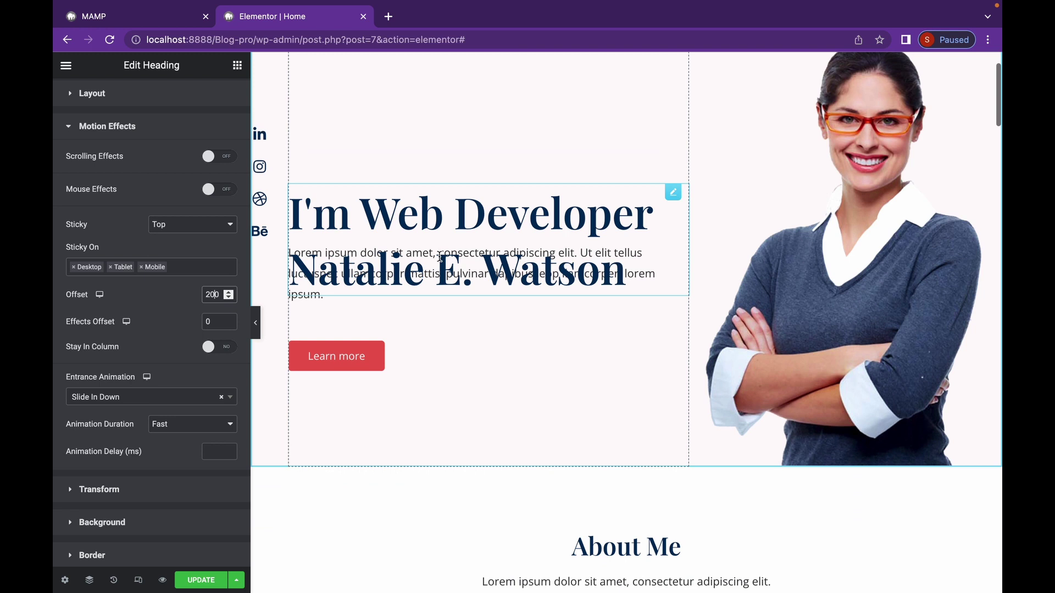
scroll(440, 257, down, 2)
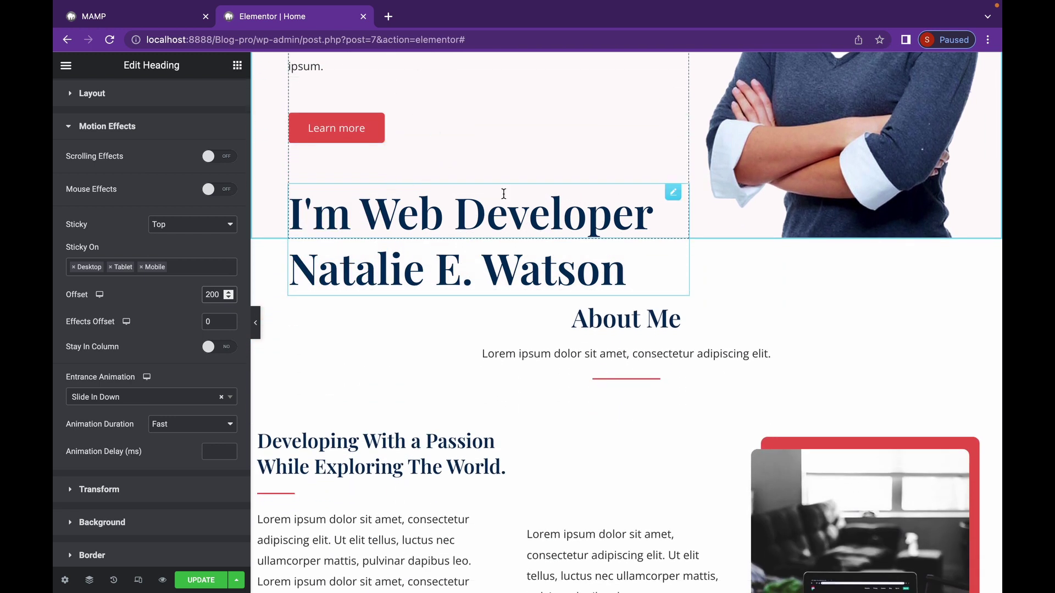
scroll(505, 194, down, 5)
scroll(504, 193, down, 20)
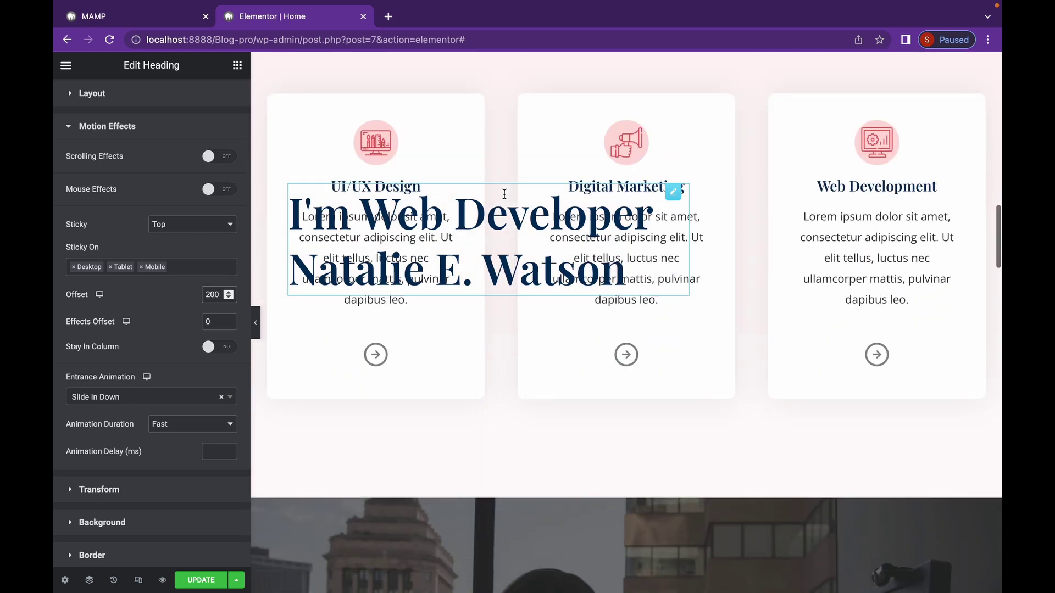
scroll(504, 194, up, 20)
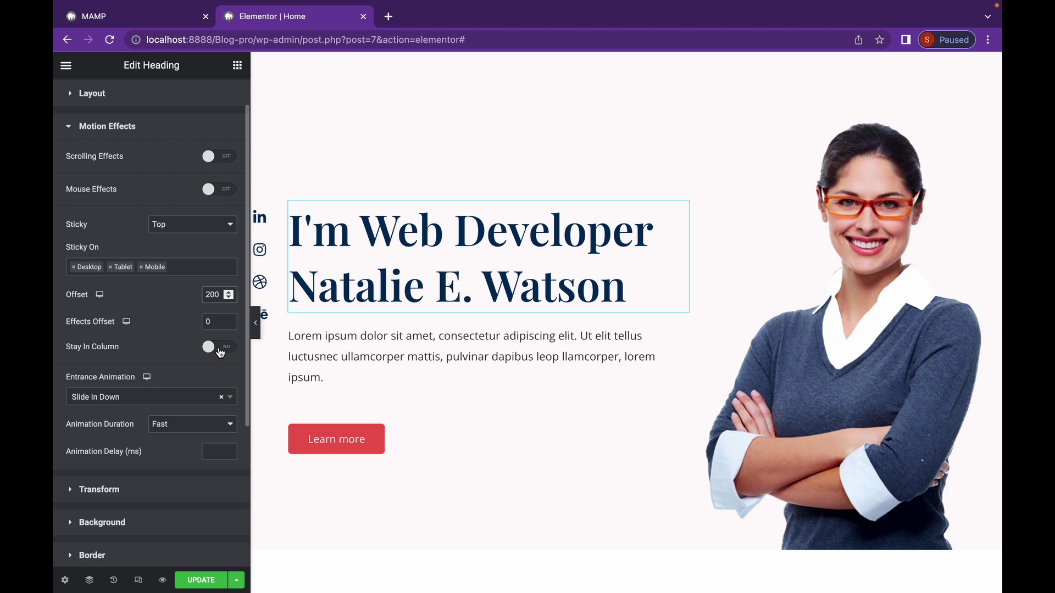
Enable Stay In Column for the sticky heading and scroll the canvas to check it
click(223, 349)
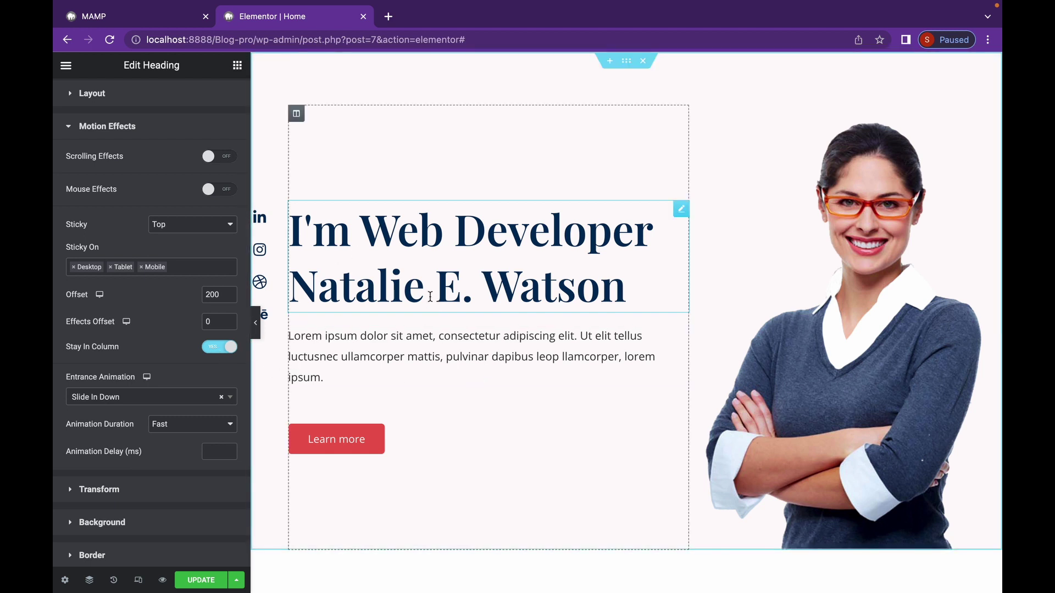
scroll(430, 297, down, 1)
scroll(430, 297, down, 8)
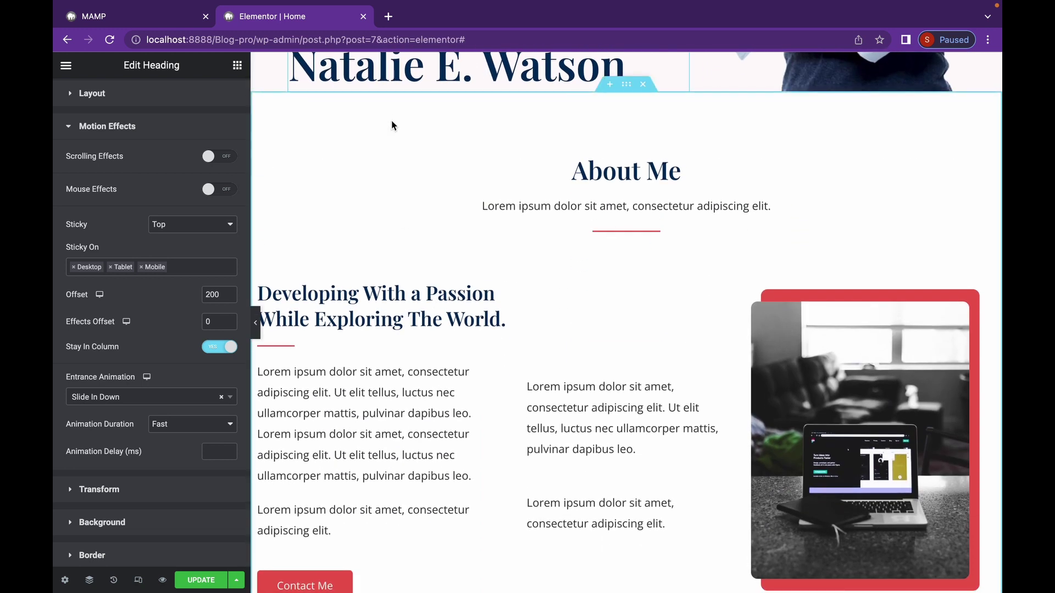
scroll(392, 130, down, 5)
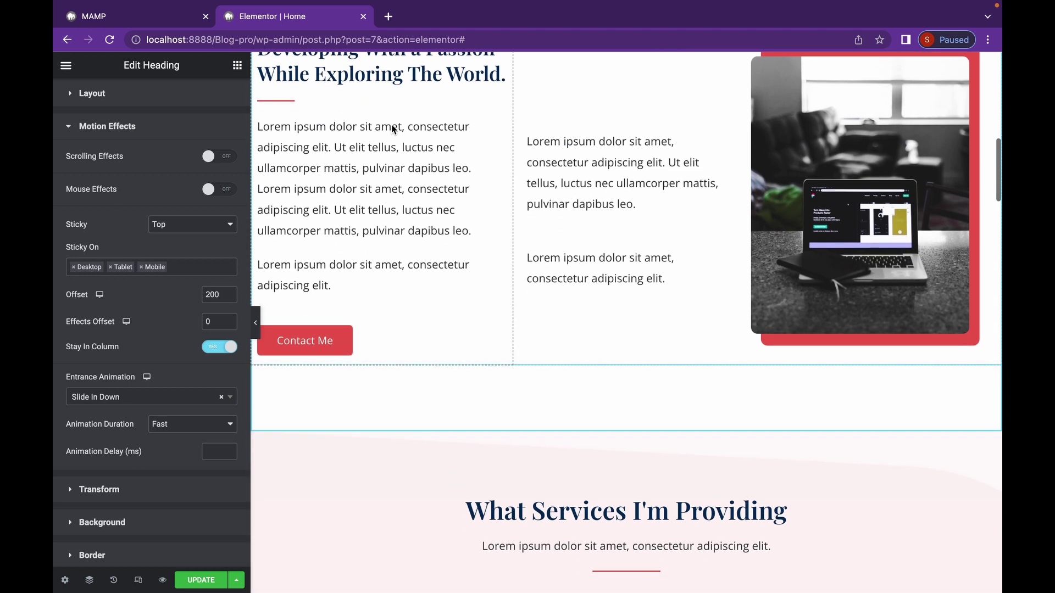
scroll(391, 125, down, 12)
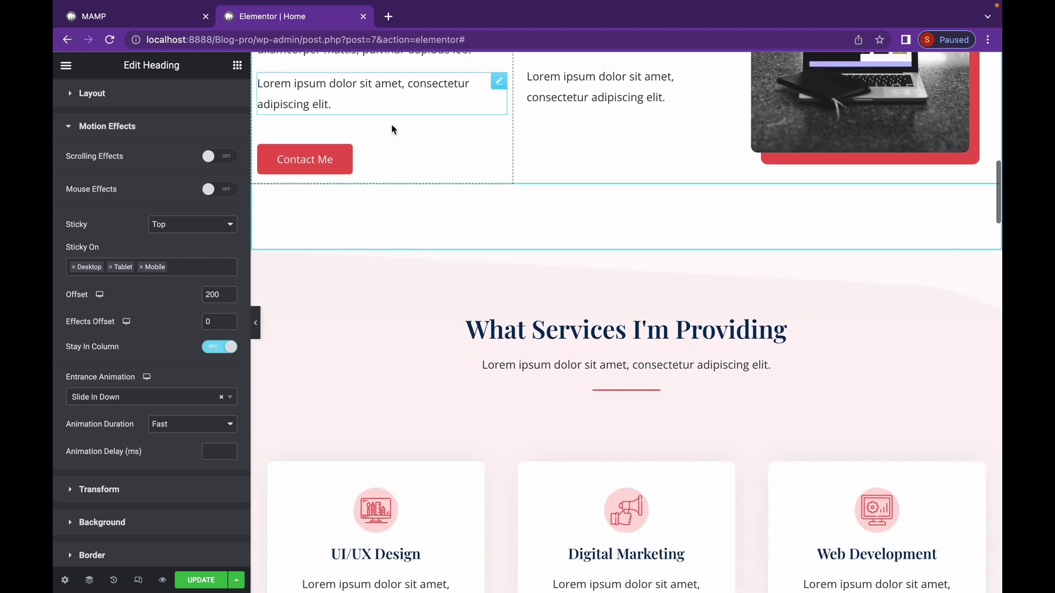
scroll(392, 130, down, 8)
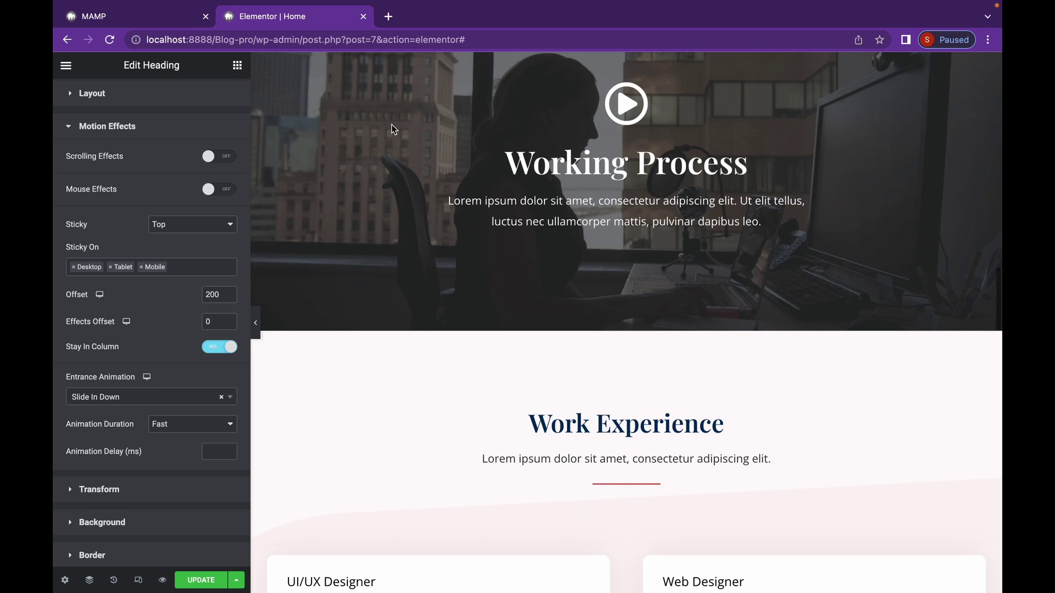
scroll(391, 129, up, 20)
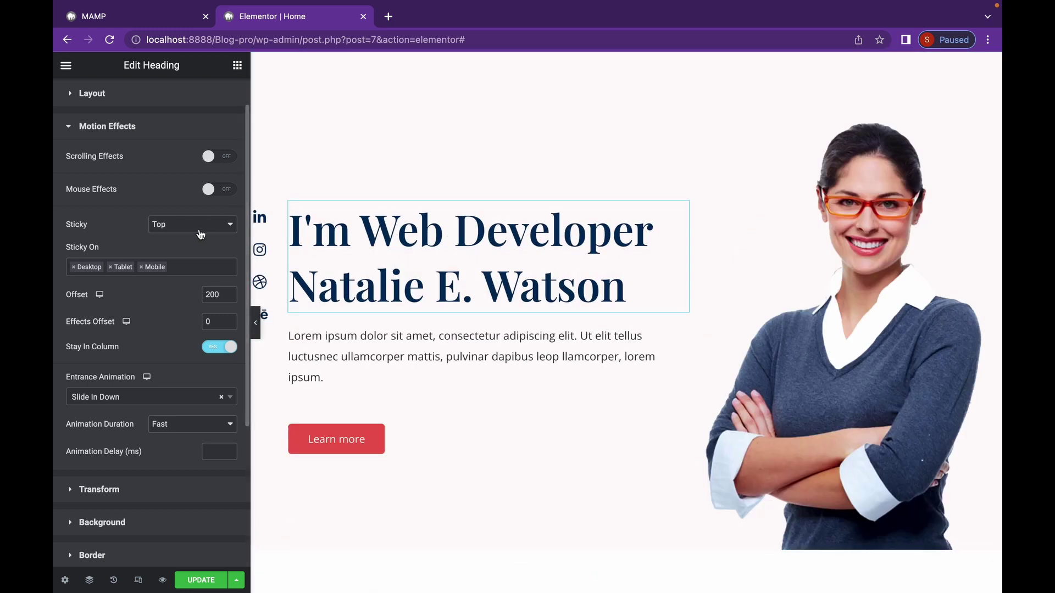
Set Sticky to None, turn on Mouse Effects, and reset Mouse Track to default
click(207, 229)
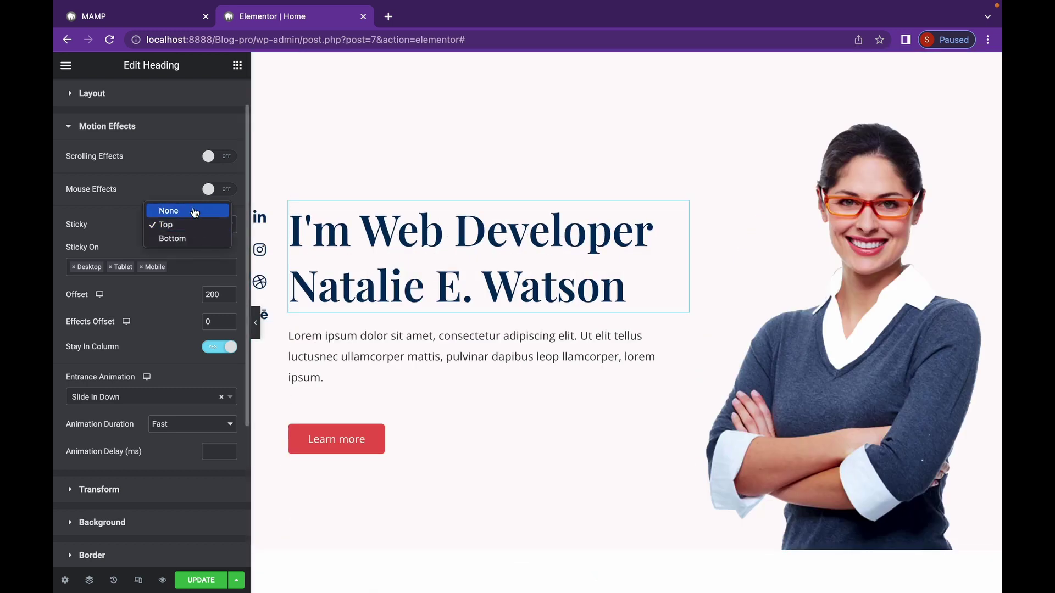
click(195, 212)
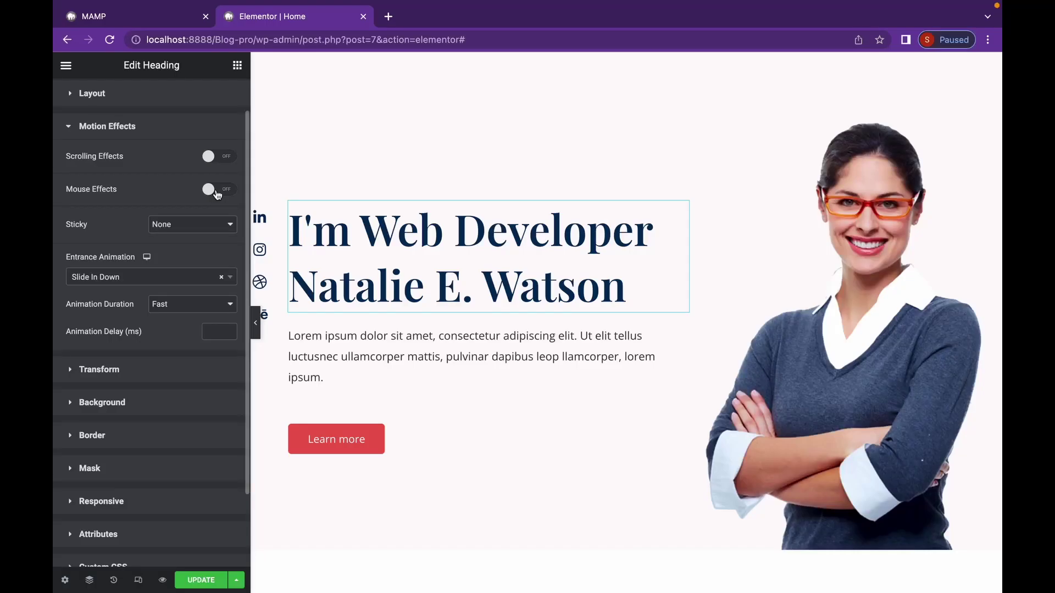
click(218, 189)
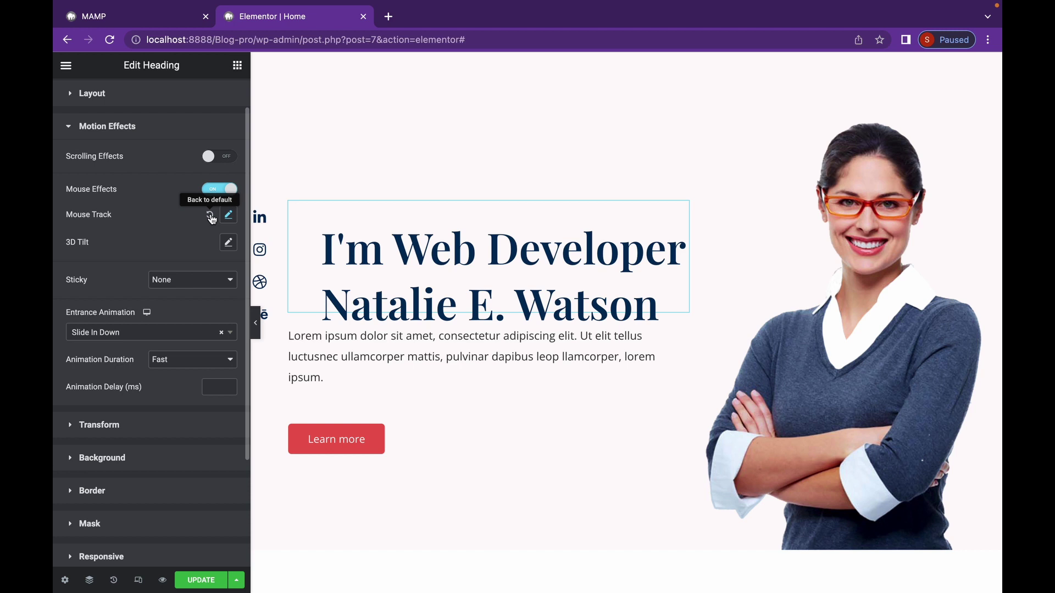
click(209, 215)
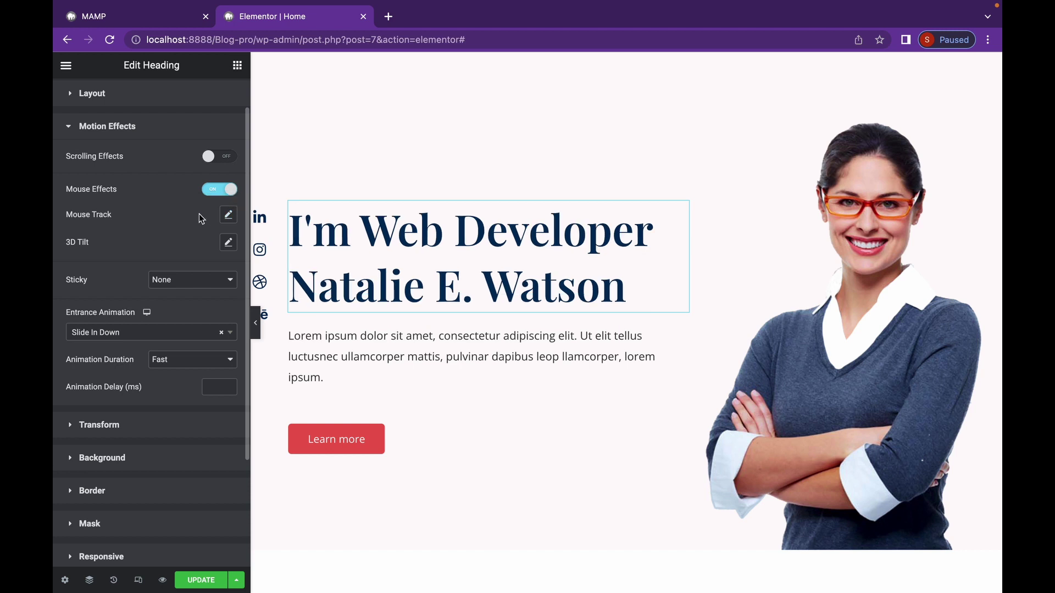
Set the heading's Mouse Track to Direct direction with speed 5.2
click(231, 214)
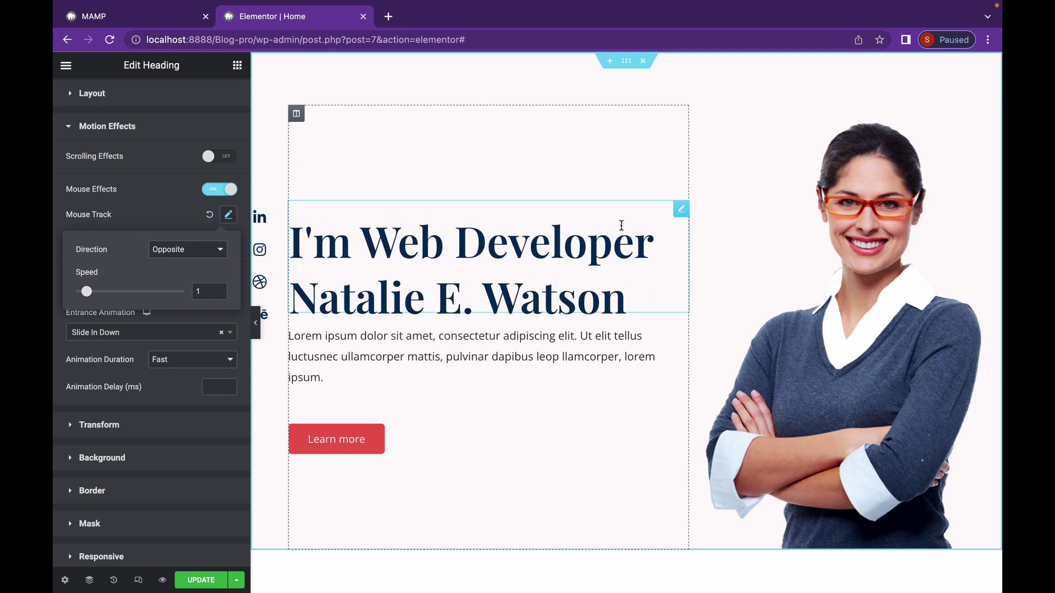
drag(86, 292, 113, 295)
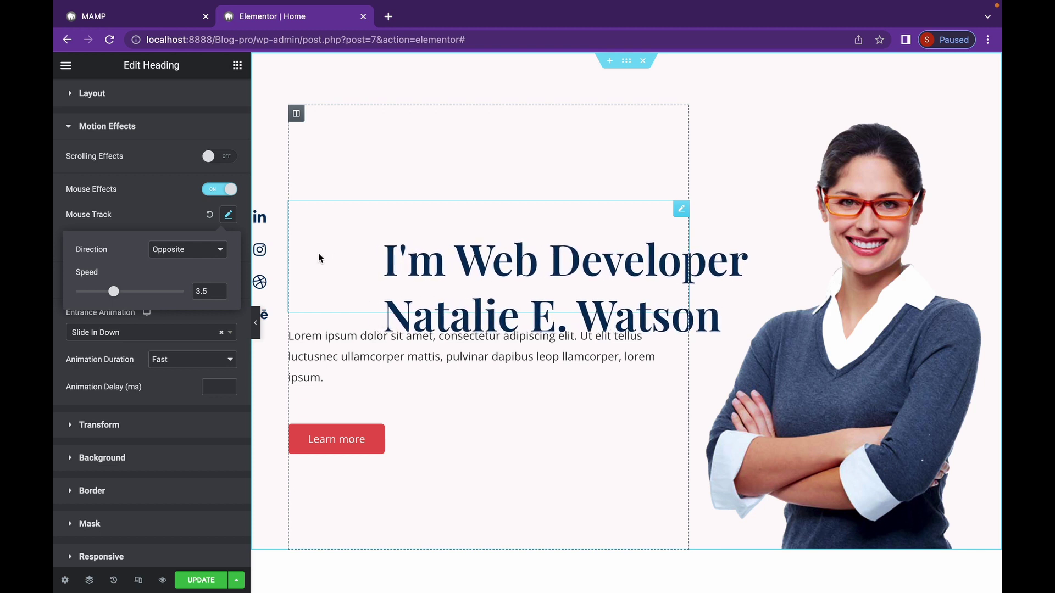
click(163, 254)
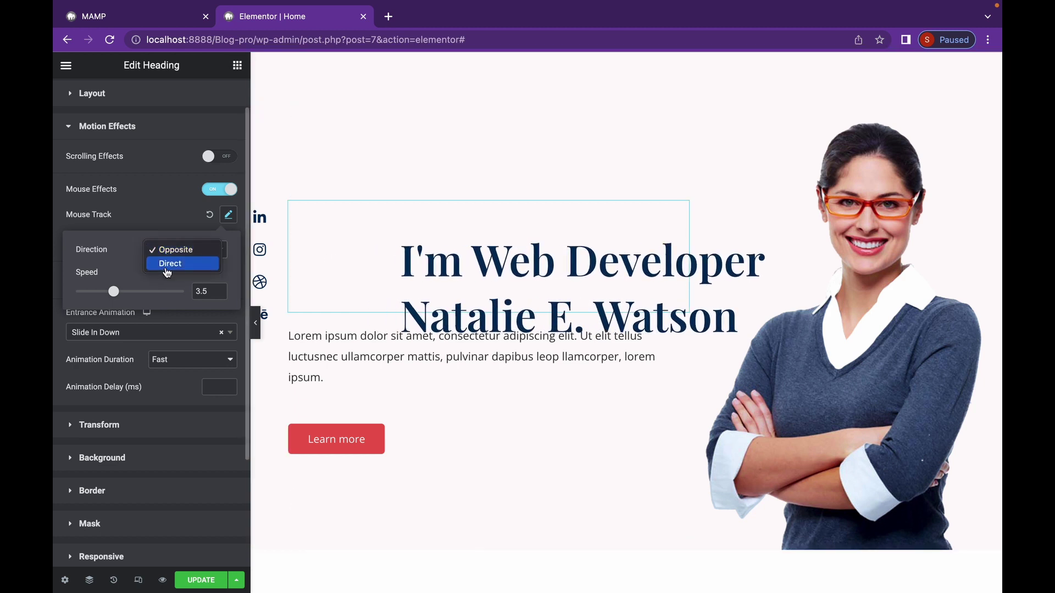
click(167, 264)
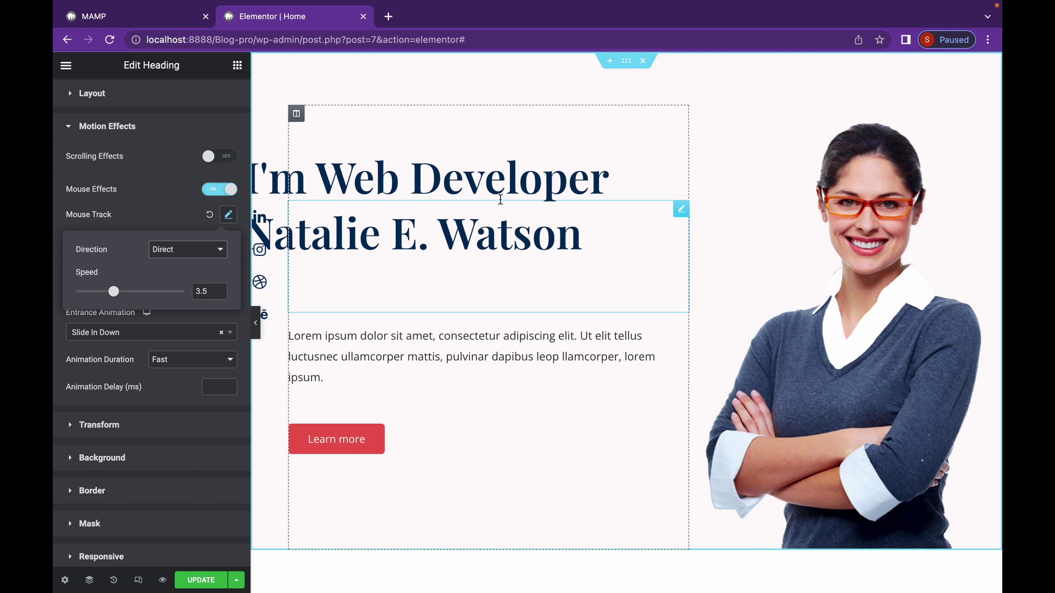
drag(113, 291, 132, 291)
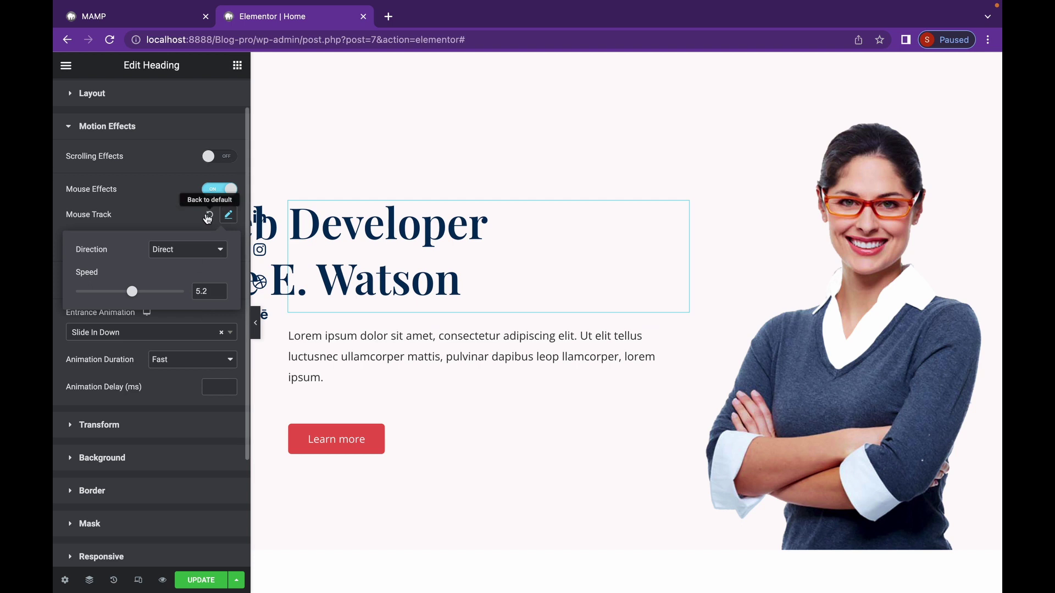
Reset Mouse Track, try 3D Tilt with Opposite direction and speed 6.2, then reset the tilt
click(208, 216)
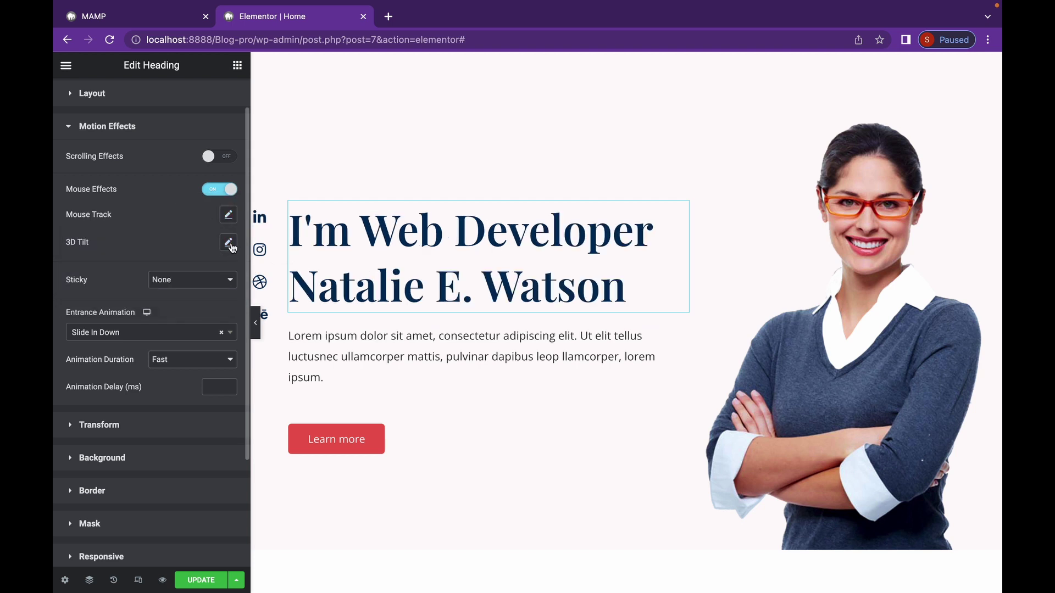
click(230, 245)
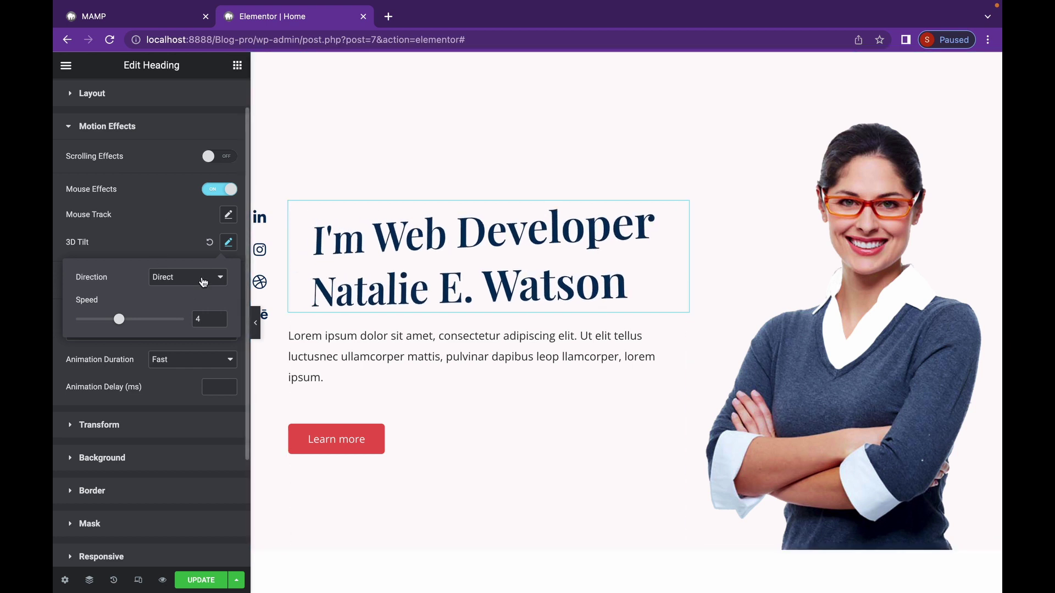
click(203, 282)
click(200, 292)
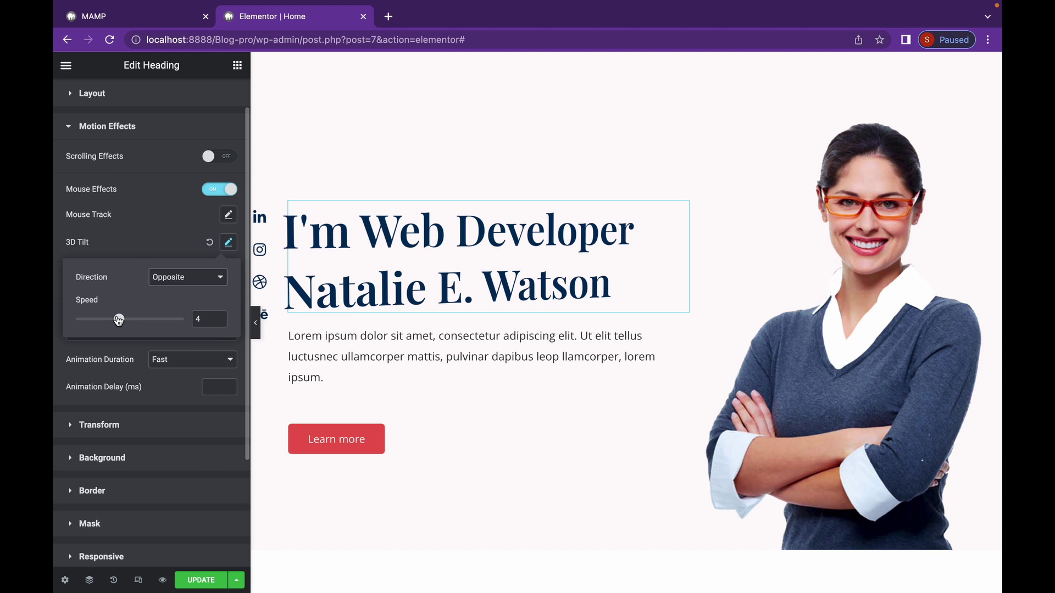
drag(118, 320, 143, 322)
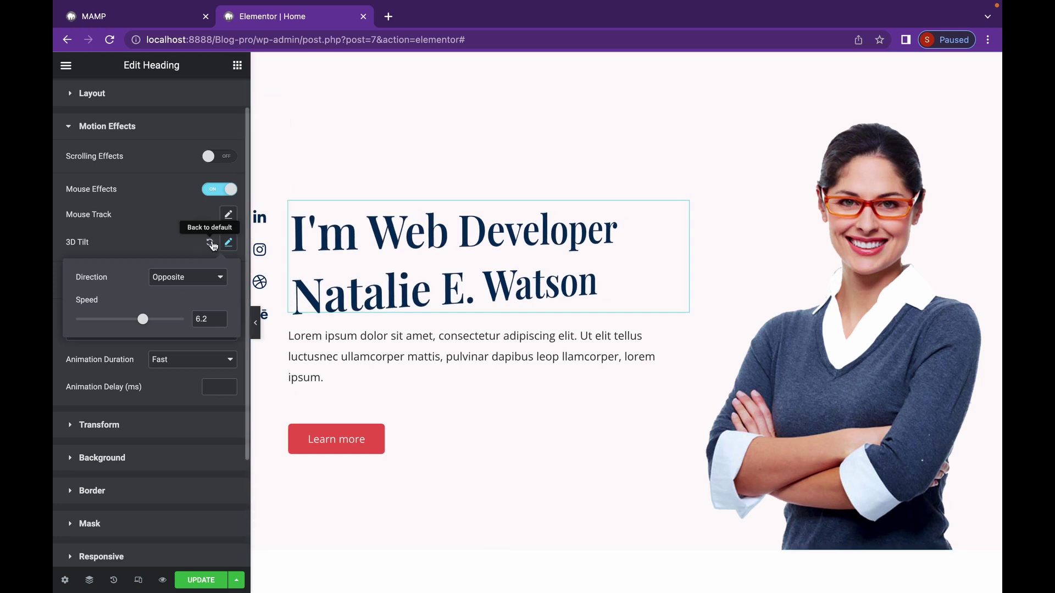
click(212, 243)
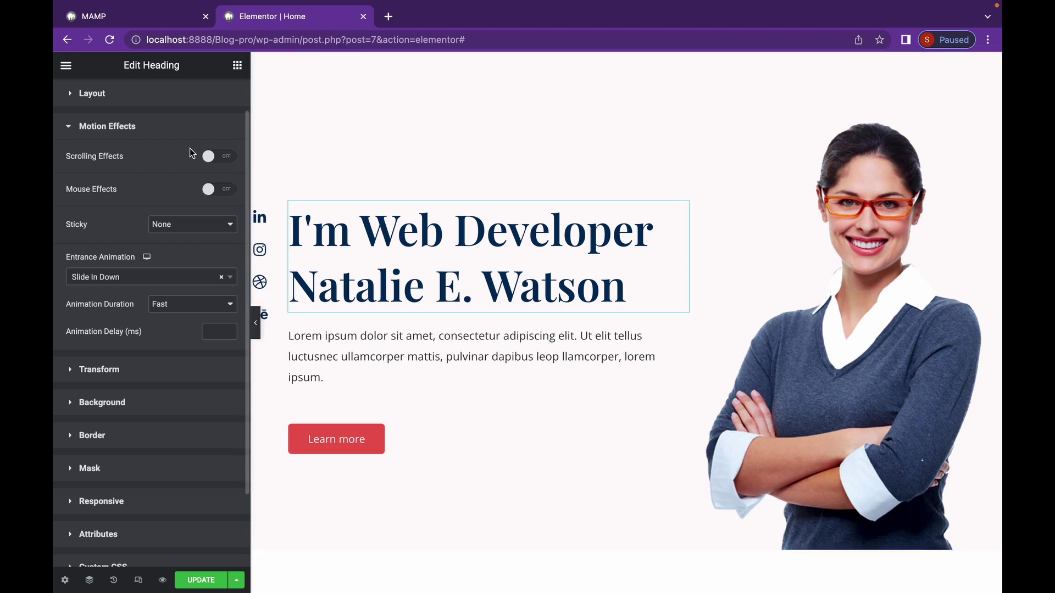
Turn on the Scrolling Effects toggle in the heading's Motion Effects
click(226, 161)
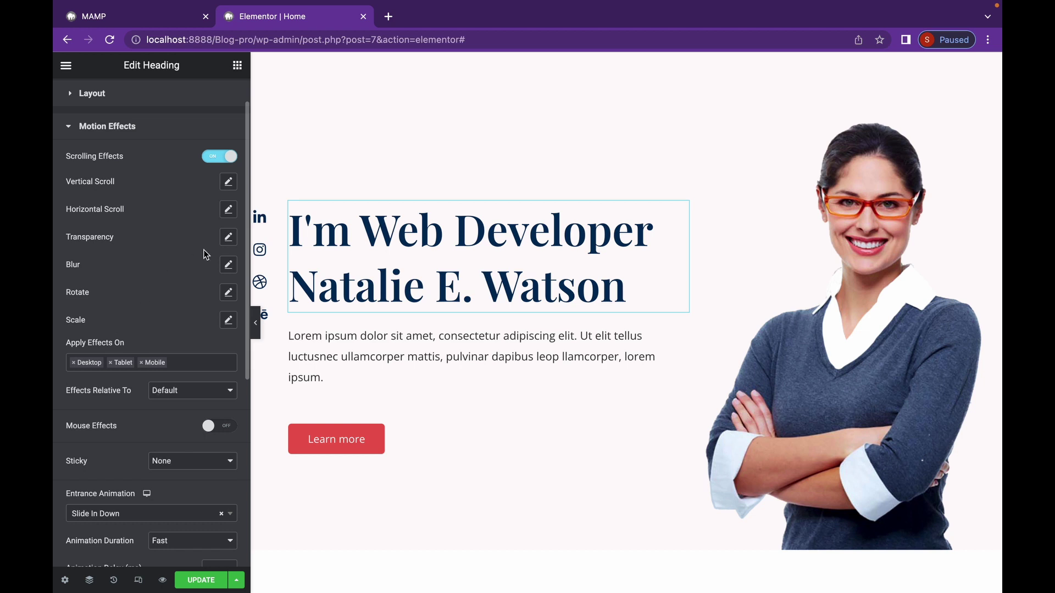
Raise the heading's Vertical Scroll speed to 7
click(227, 184)
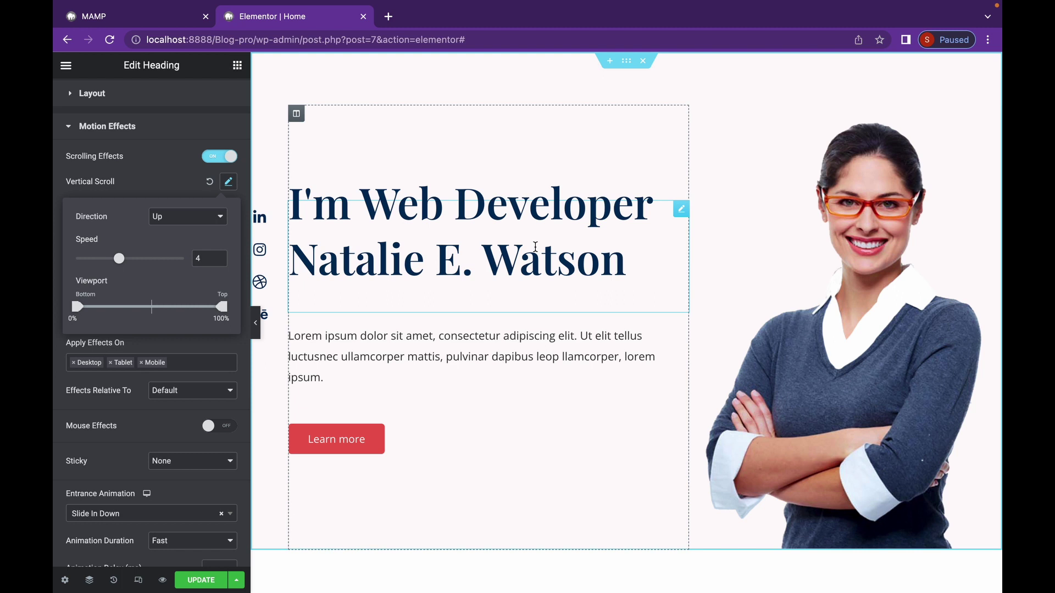
scroll(535, 248, down, 3)
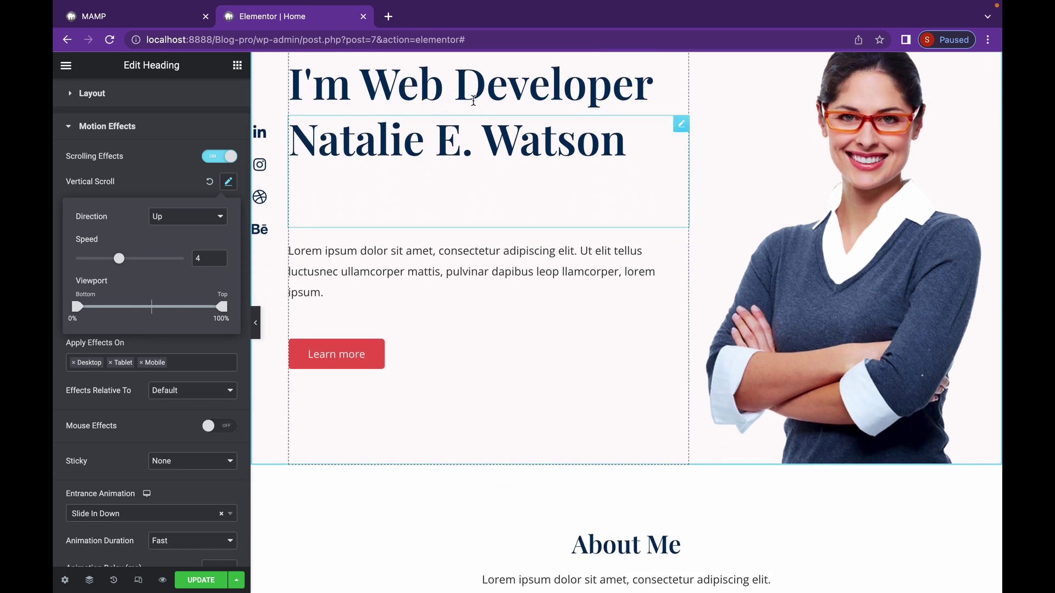
scroll(577, 334, down, 2)
scroll(576, 333, up, 5)
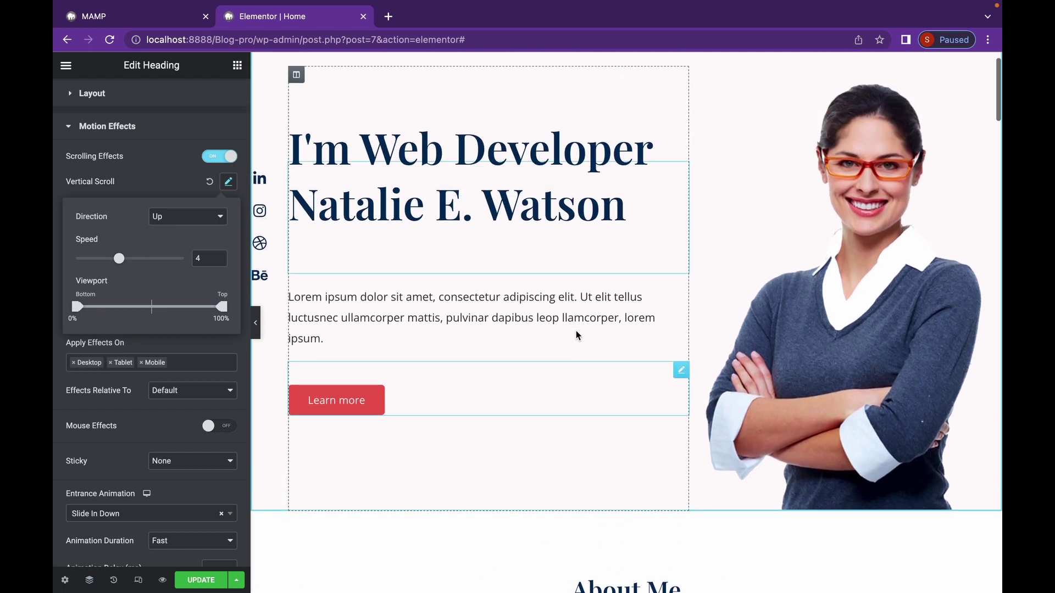
scroll(576, 333, down, 3)
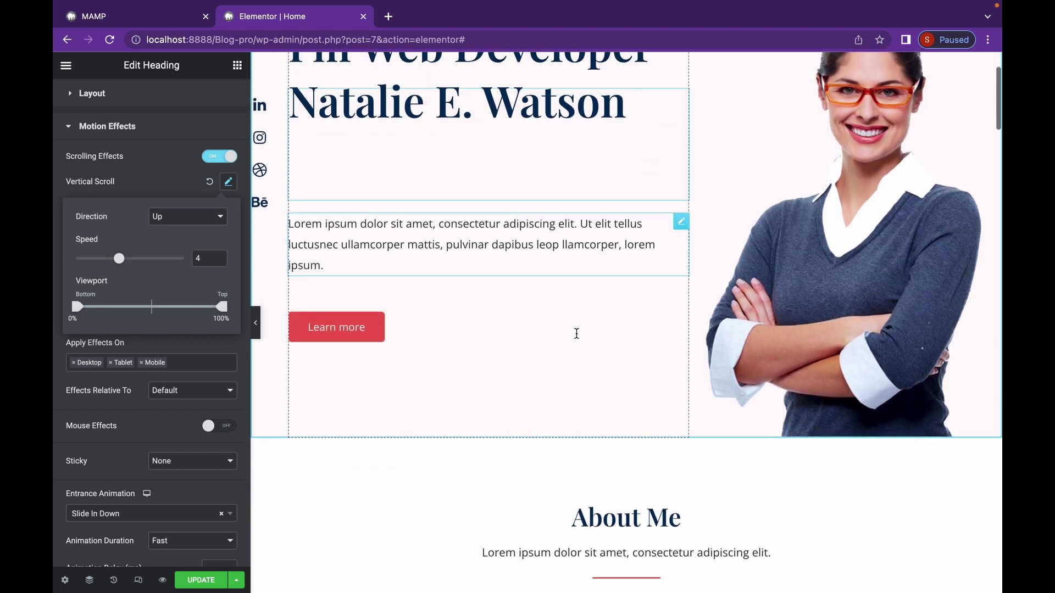
scroll(575, 332, up, 2)
scroll(576, 334, up, 1)
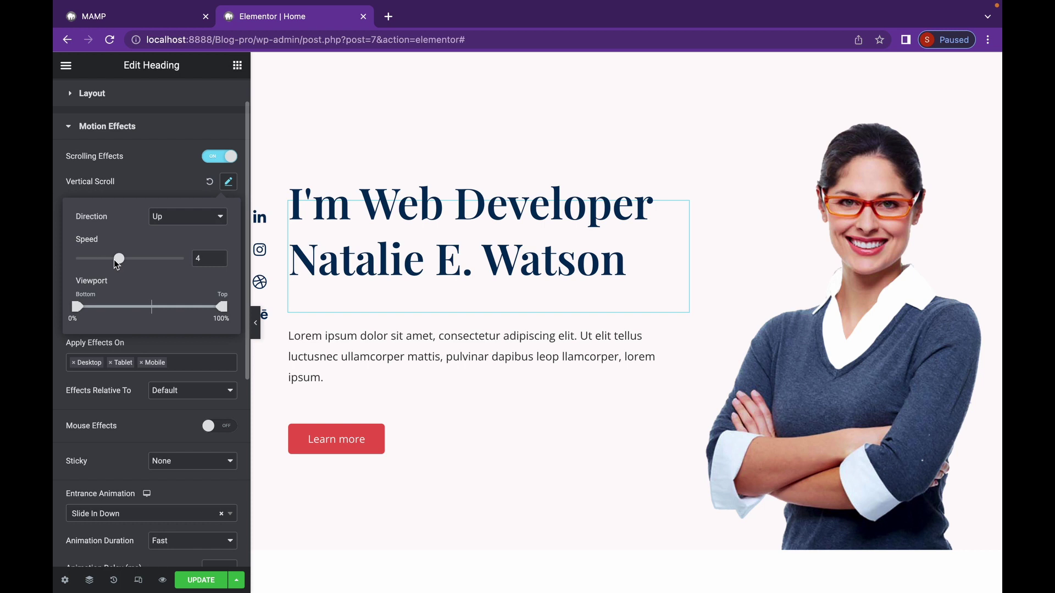
click(119, 259)
drag(120, 259, 151, 259)
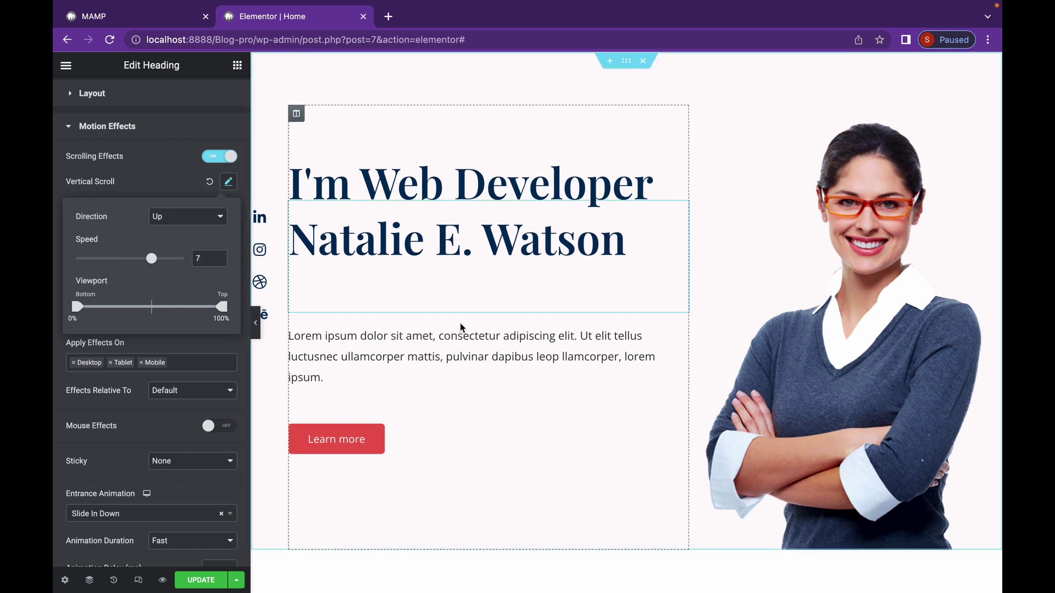
scroll(460, 322, down, 3)
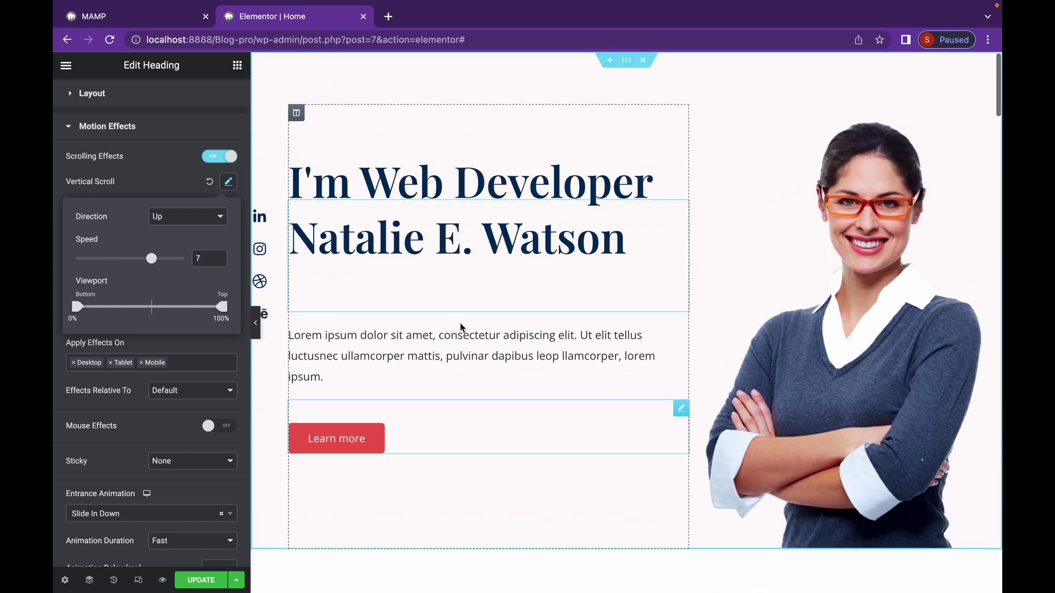
scroll(460, 322, up, 4)
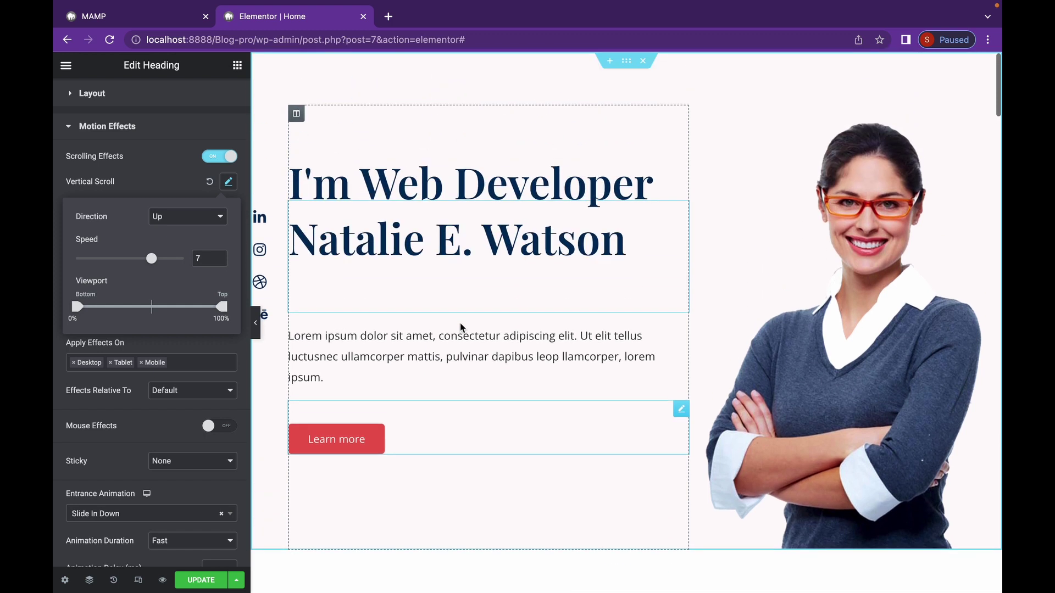
scroll(460, 324, down, 3)
scroll(460, 325, up, 3)
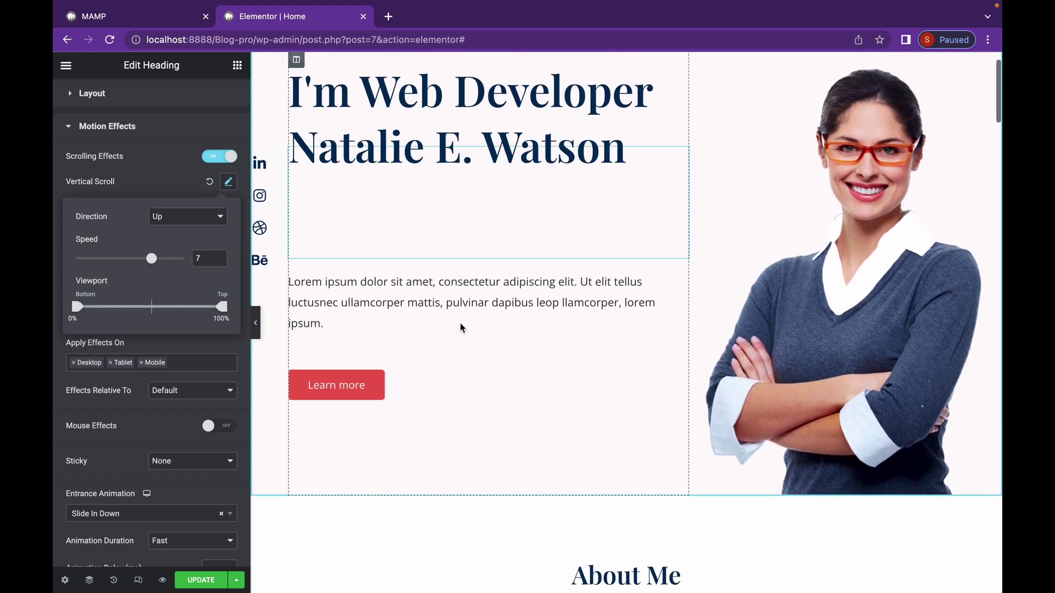
Set the Vertical Scroll direction to Down
click(217, 220)
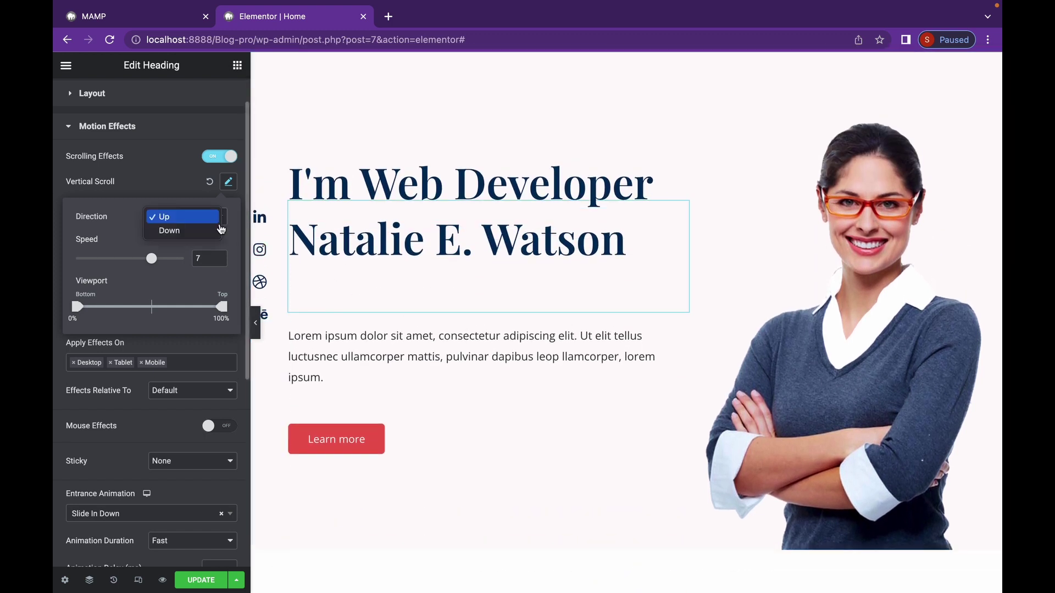
click(181, 230)
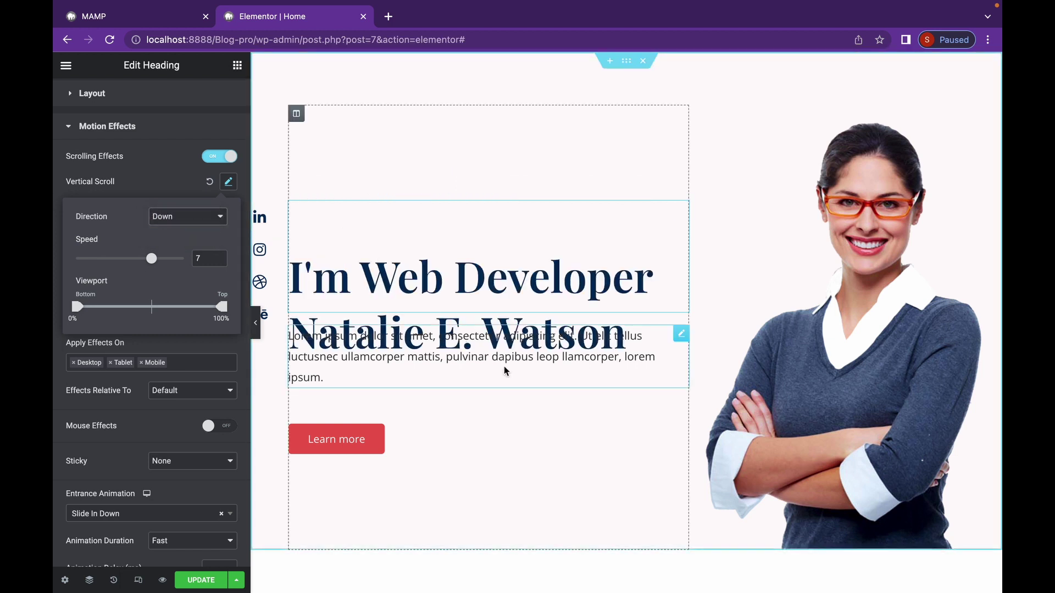
scroll(506, 371, down, 4)
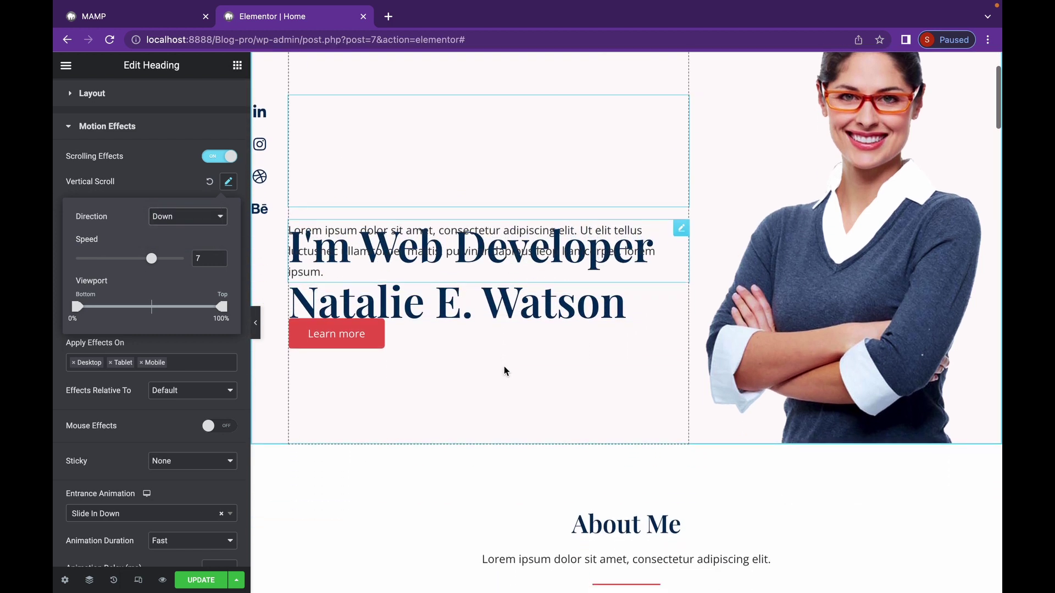
scroll(506, 371, down, 5)
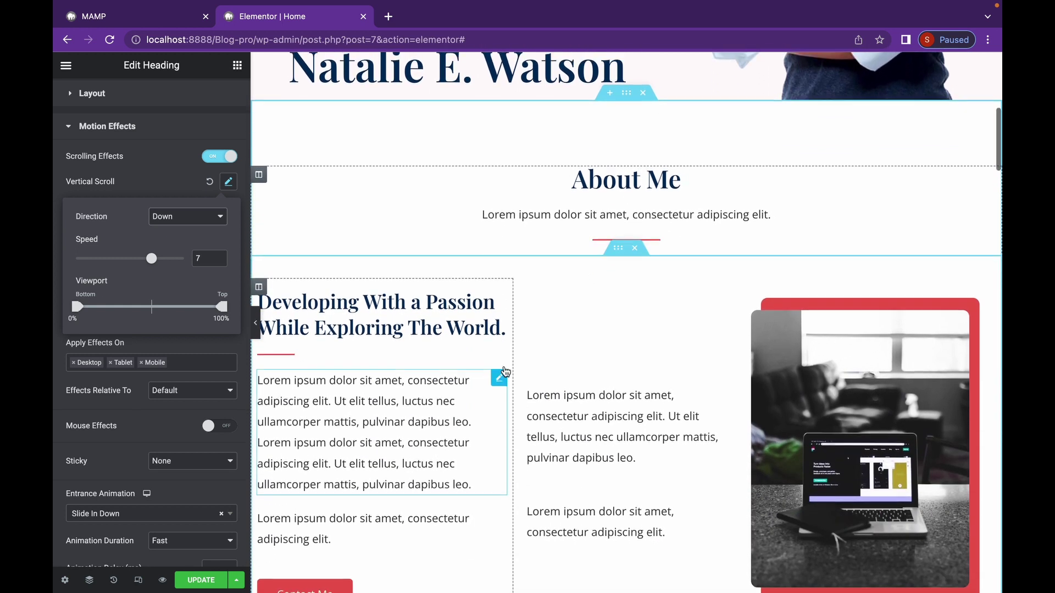
scroll(506, 372, up, 9)
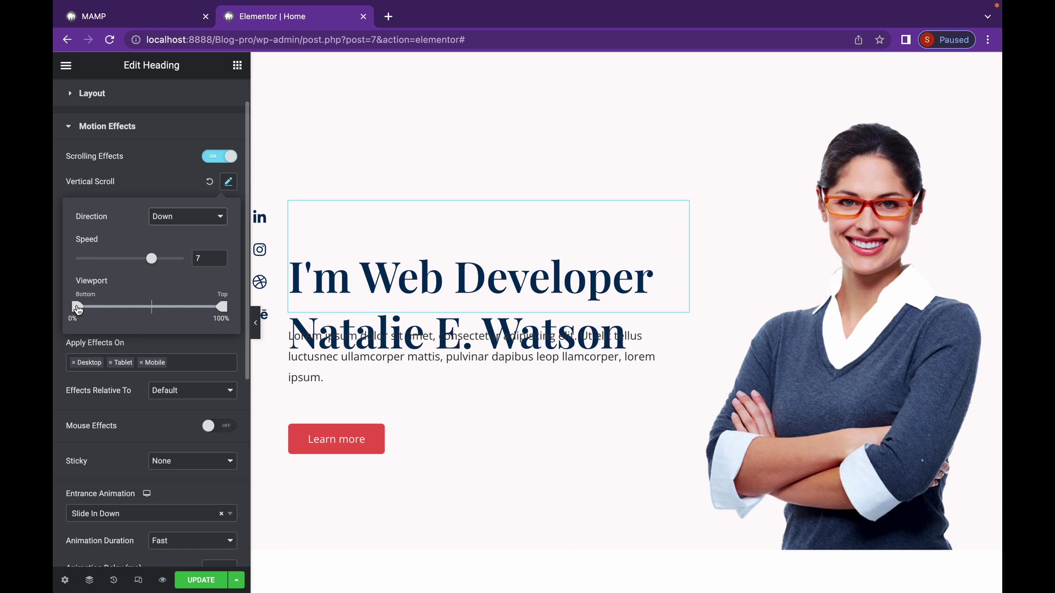
Limit the vertical scroll effect to a 20%–73% viewport range and preview it
drag(75, 312, 108, 308)
scroll(367, 329, down, 7)
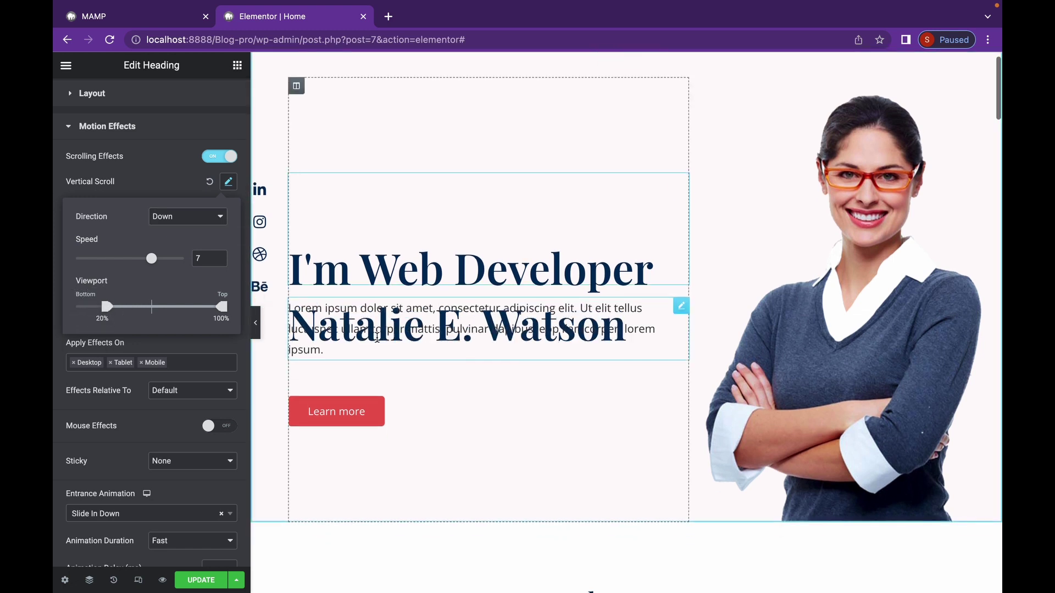
scroll(376, 342, up, 2)
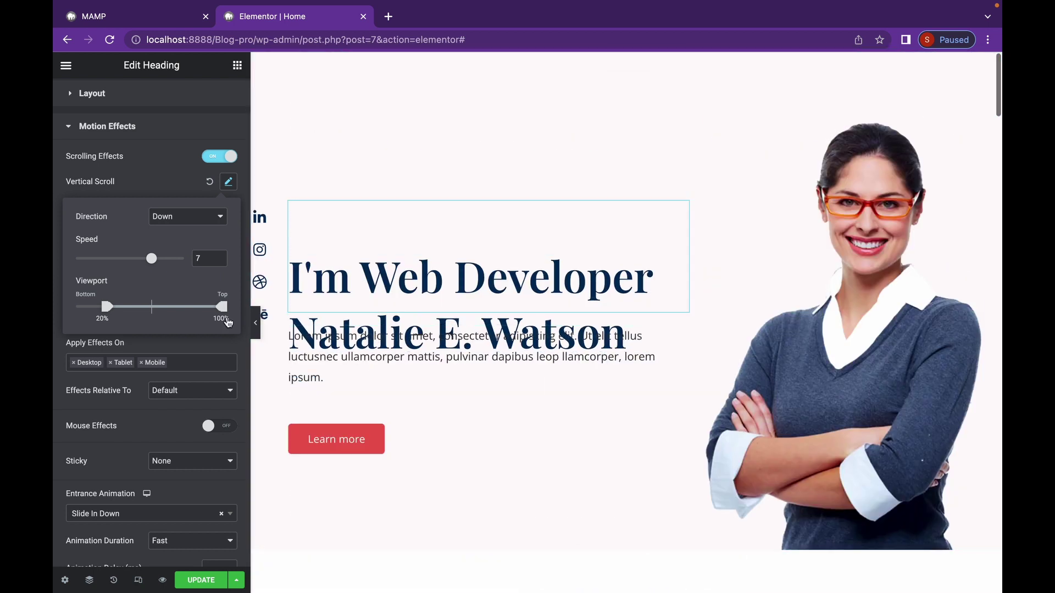
drag(222, 307, 187, 307)
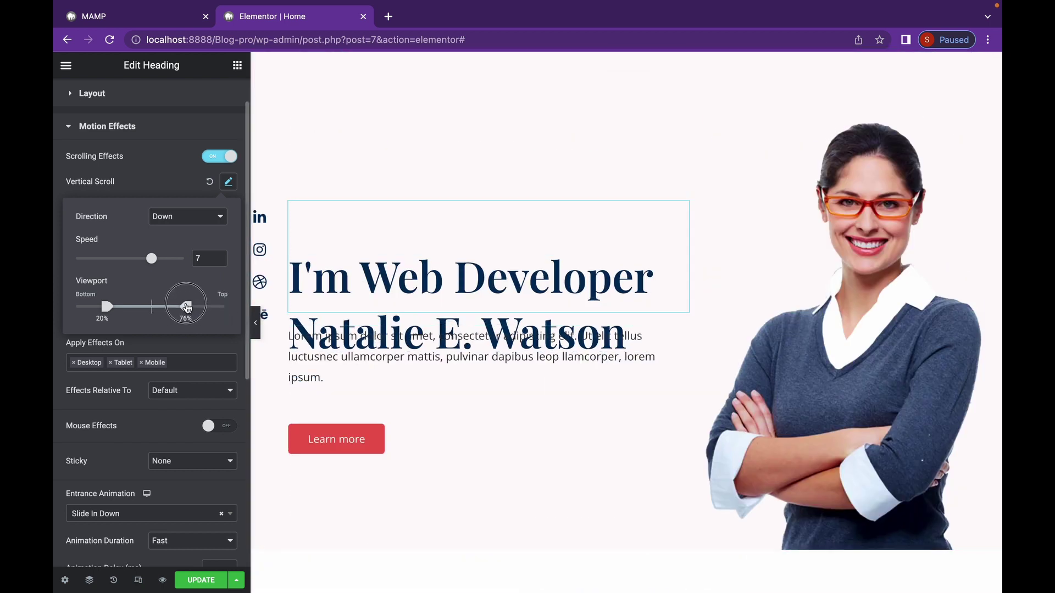
scroll(442, 334, down, 5)
scroll(445, 338, up, 5)
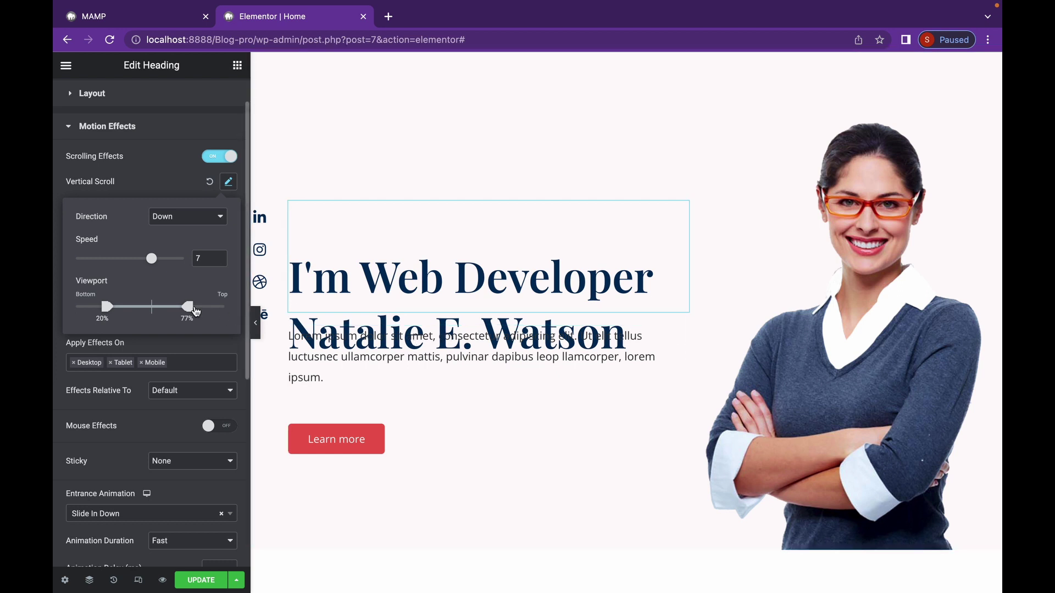
drag(188, 308, 185, 310)
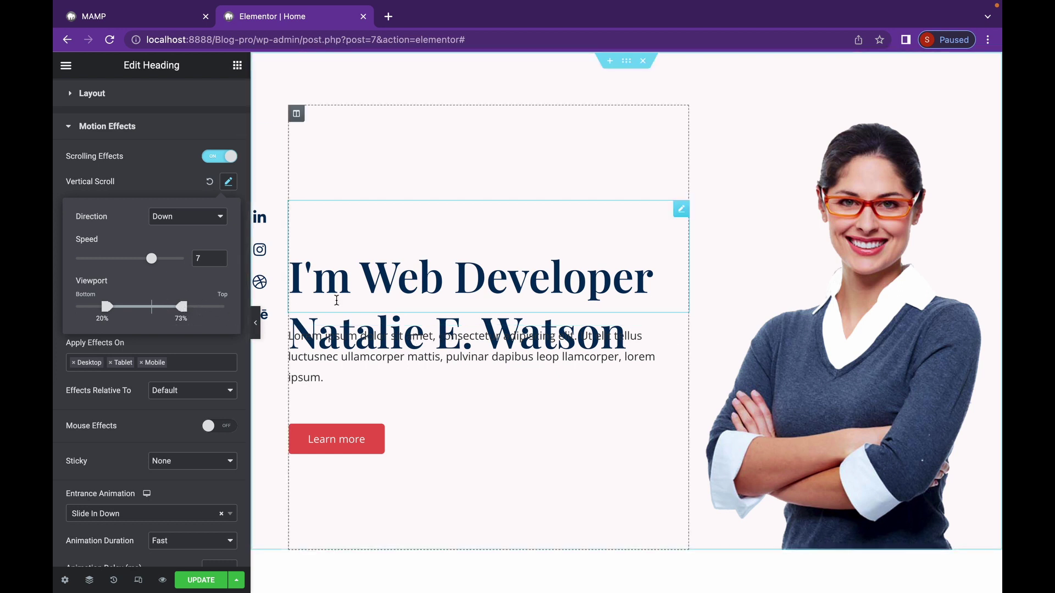
scroll(337, 303, down, 4)
scroll(336, 304, up, 4)
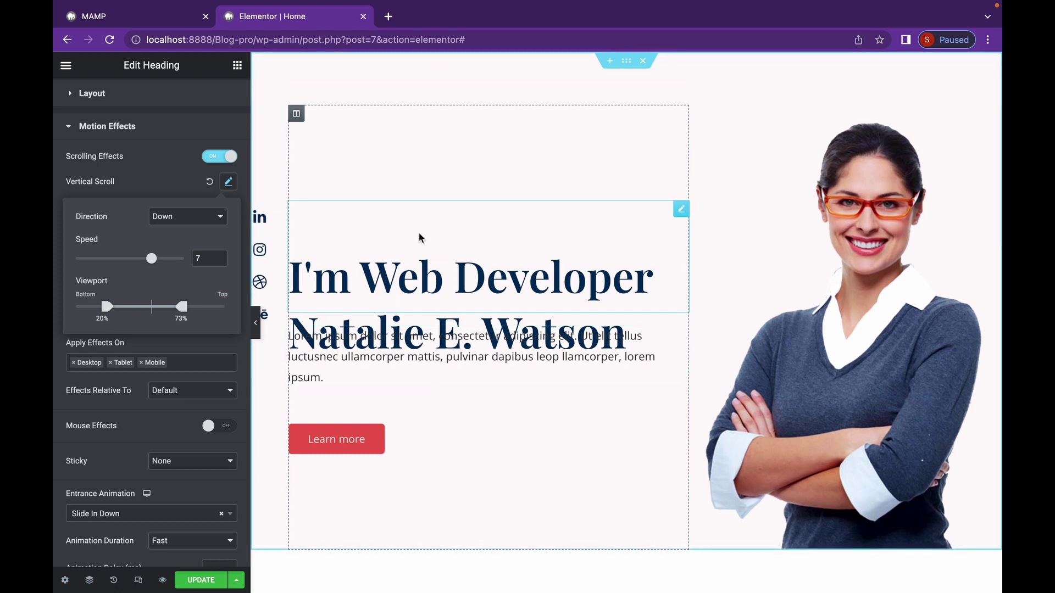
scroll(471, 384, down, 5)
scroll(471, 384, up, 5)
Reset Vertical Scroll to defaults and set Horizontal Scroll direction to To Right
click(208, 182)
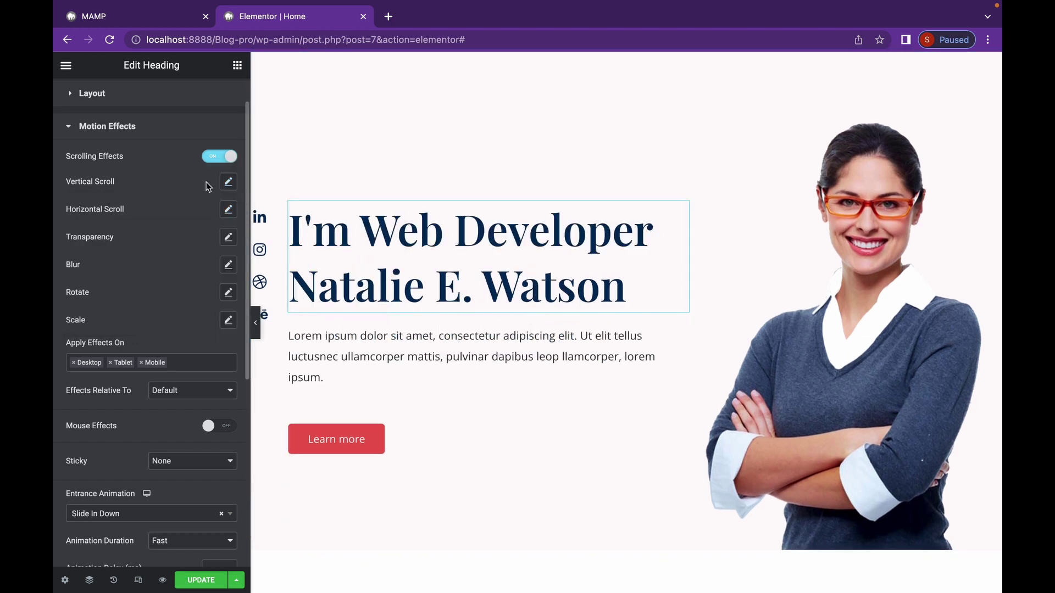
click(228, 209)
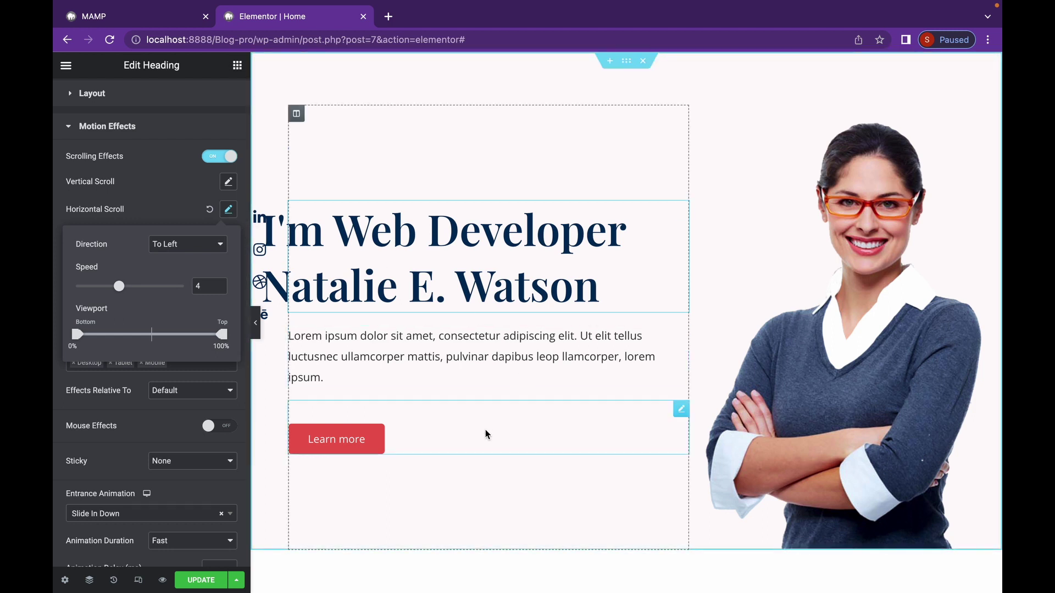
scroll(485, 435, down, 3)
scroll(486, 435, up, 3)
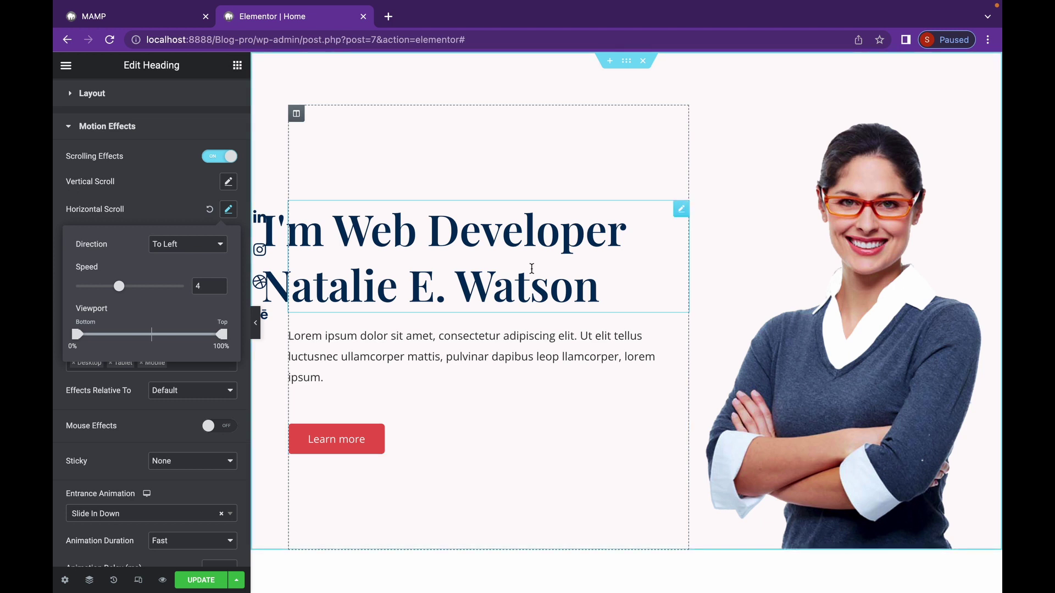
scroll(531, 268, down, 5)
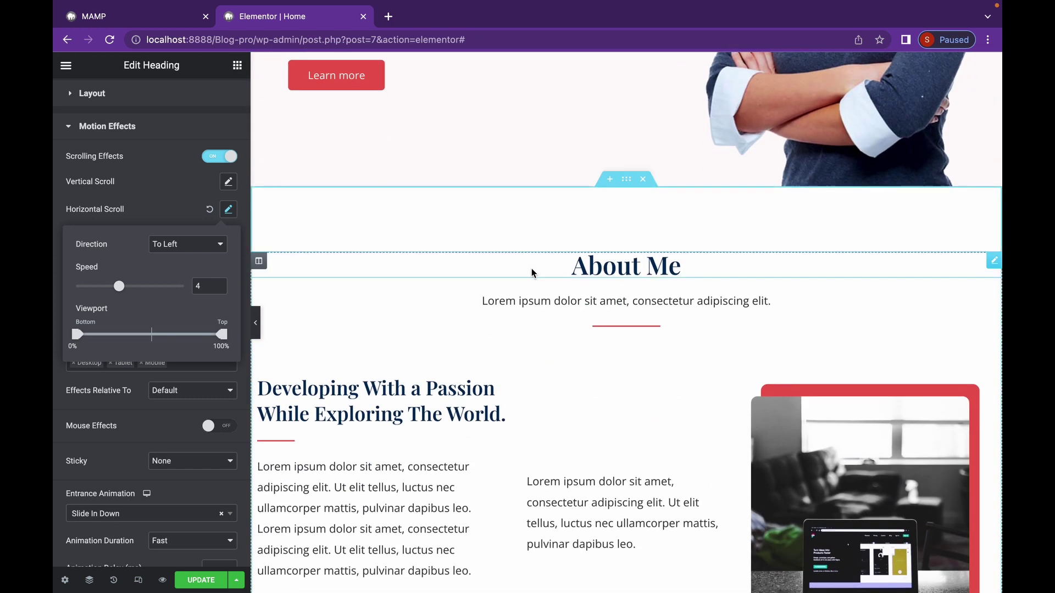
scroll(531, 271, up, 5)
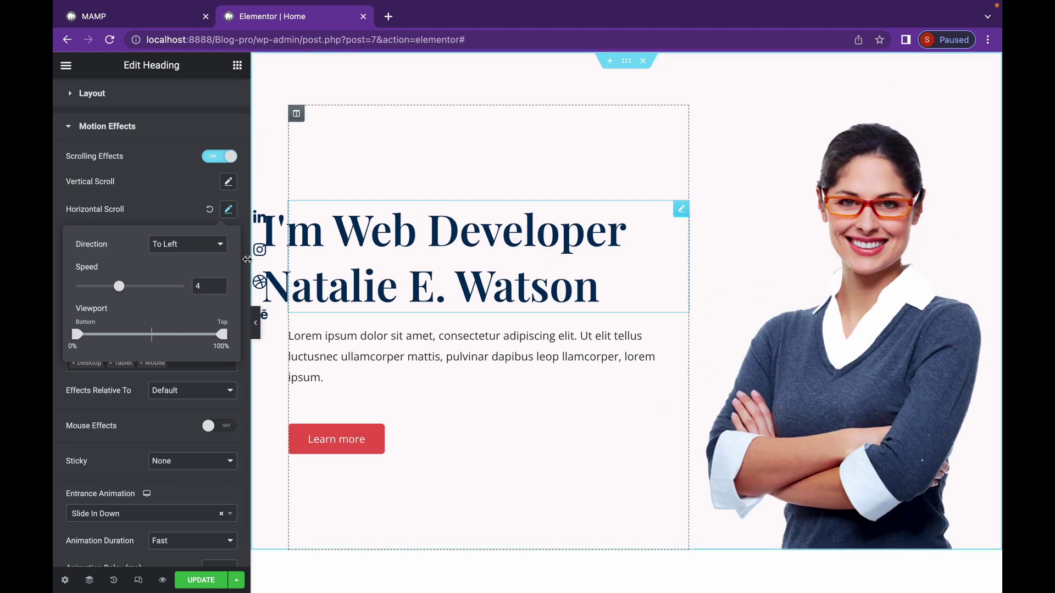
click(220, 247)
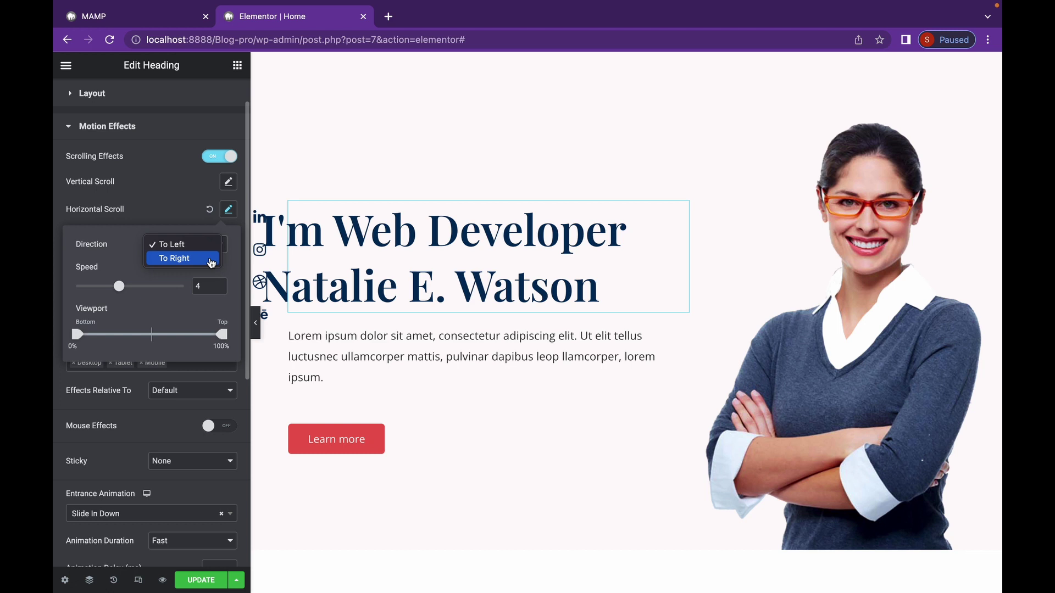
click(212, 258)
Try Horizontal Scroll at speed 6.8, then reset the horizontal effect
scroll(456, 357, down, 4)
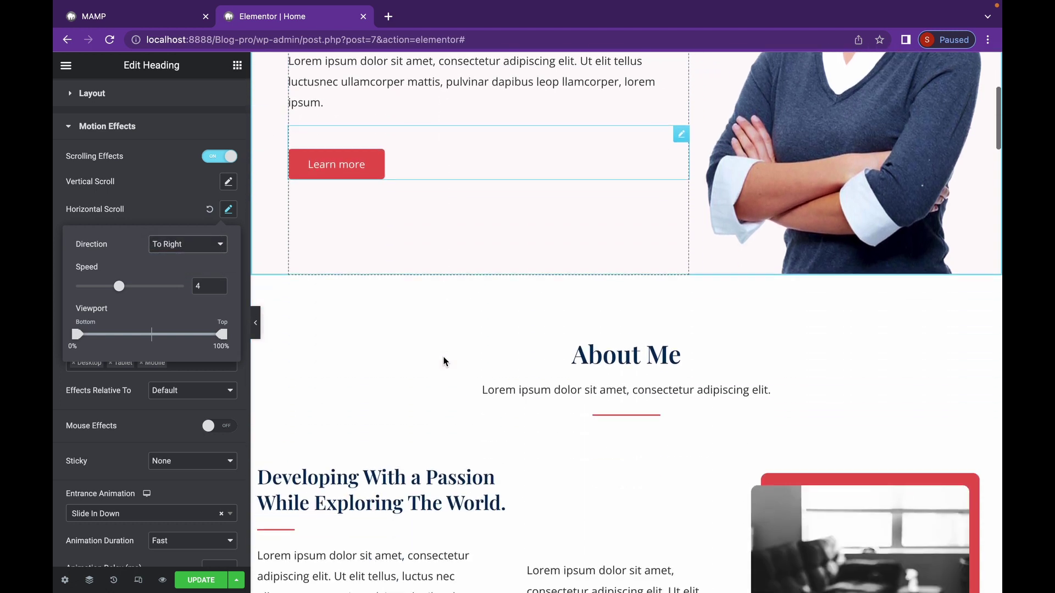
scroll(444, 360, up, 5)
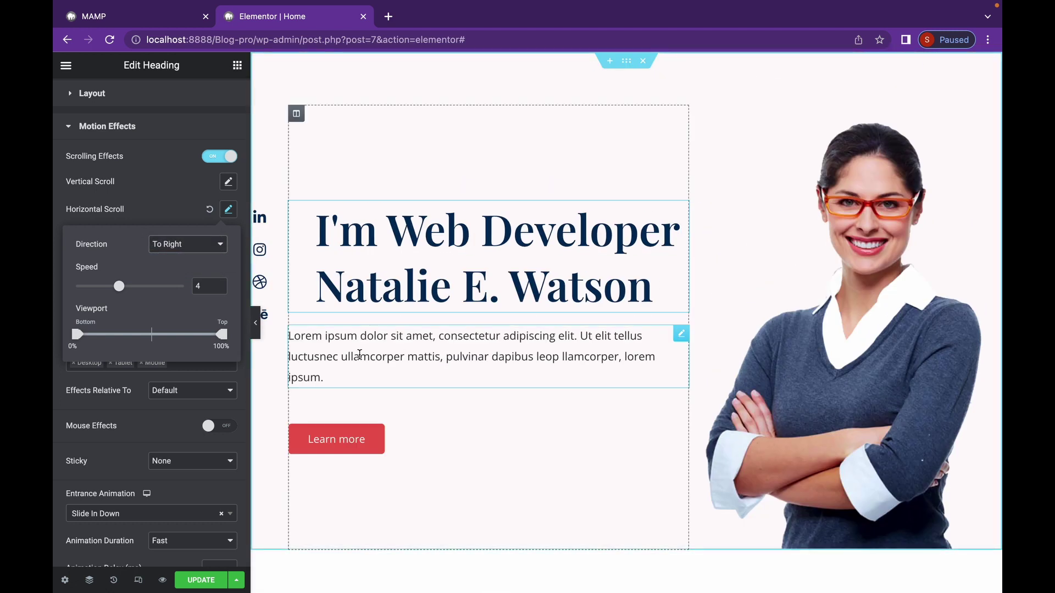
drag(118, 286, 150, 286)
scroll(566, 440, down, 6)
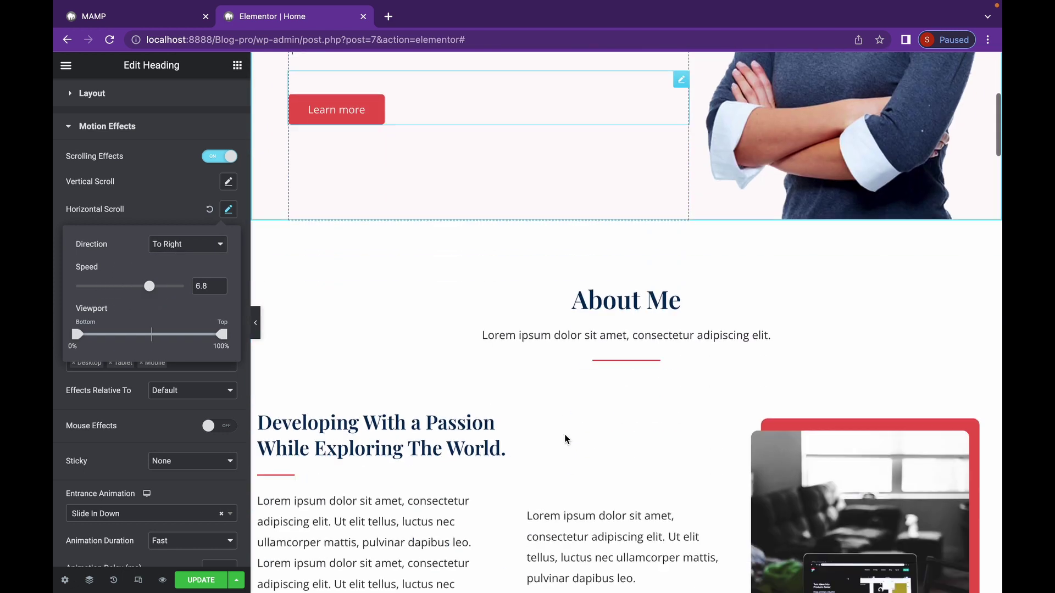
scroll(566, 439, up, 6)
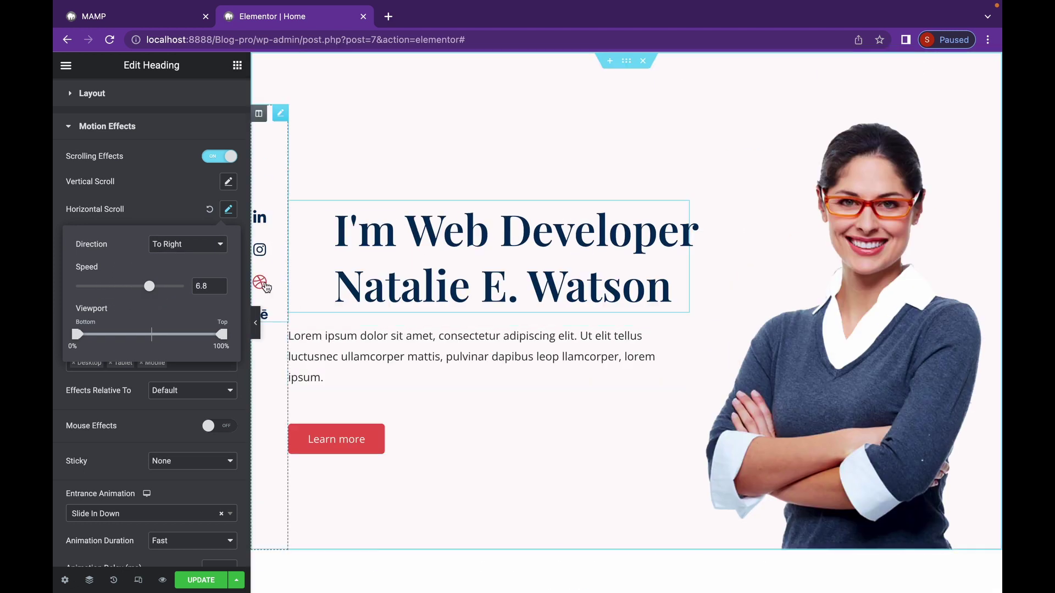
click(210, 210)
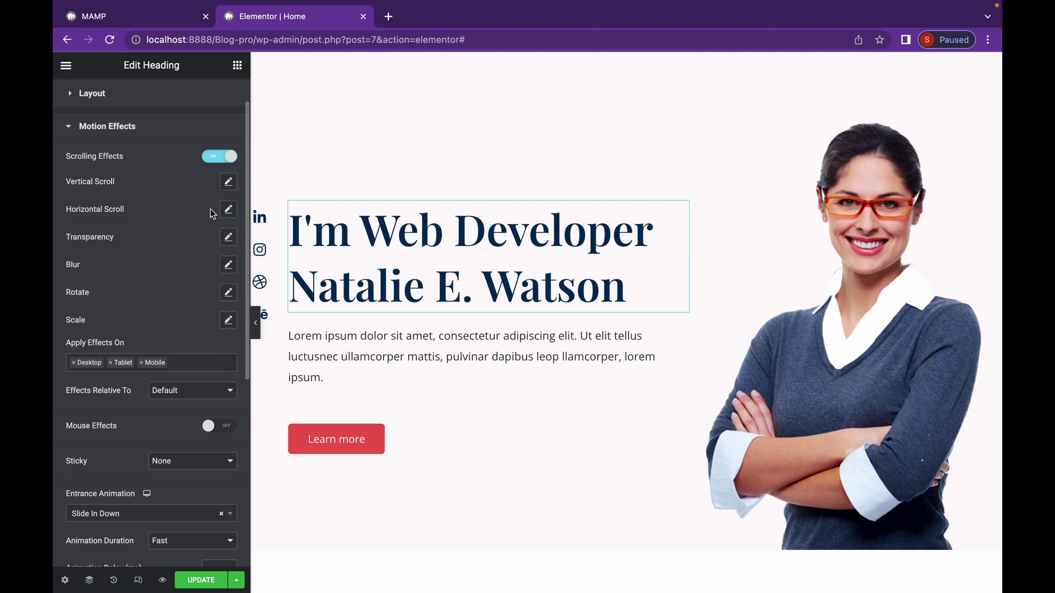
click(228, 238)
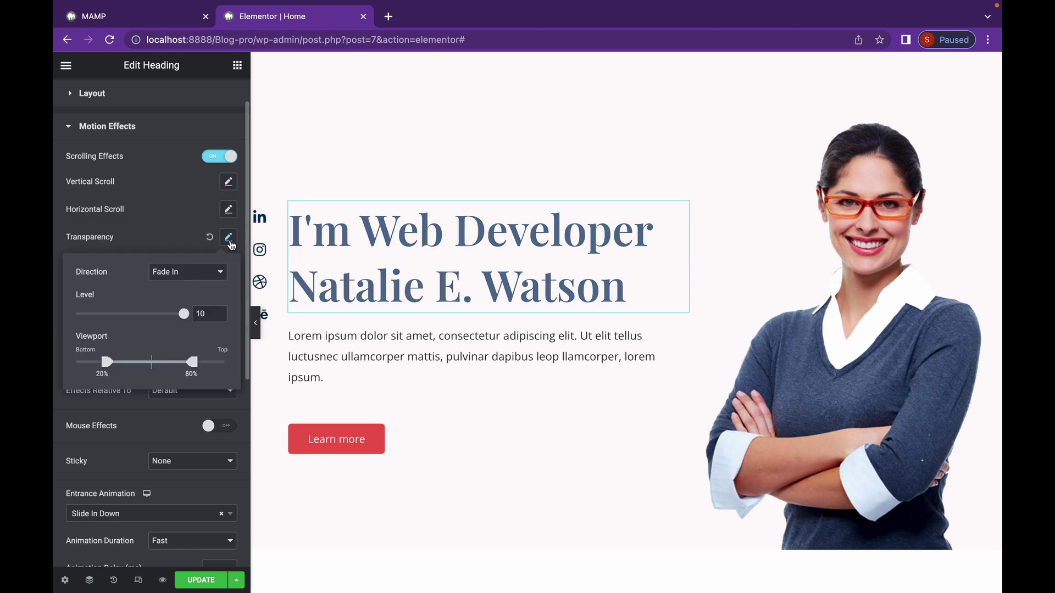
scroll(478, 435, down, 2)
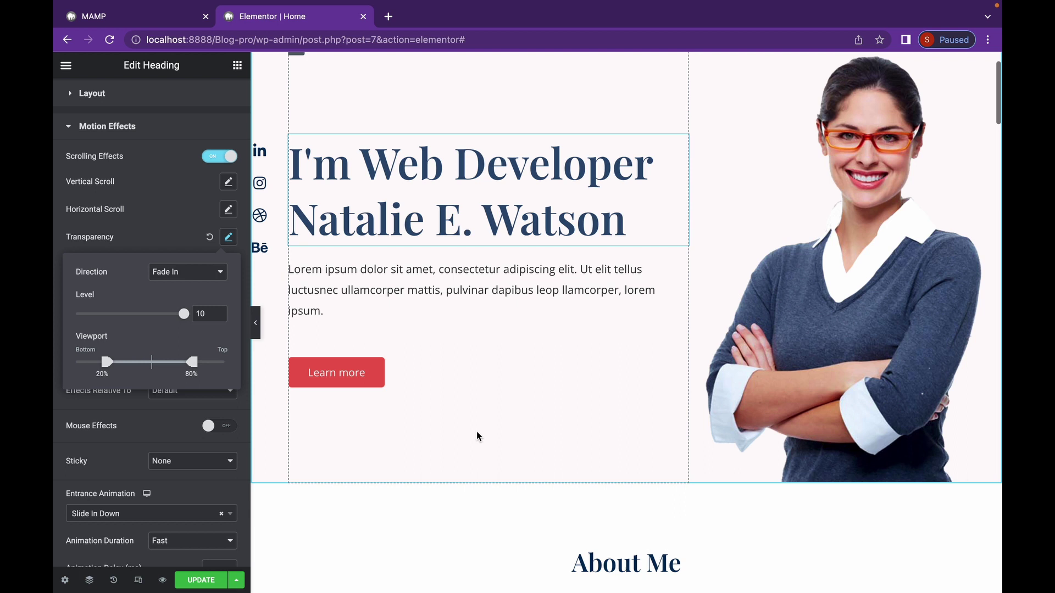
scroll(477, 435, up, 2)
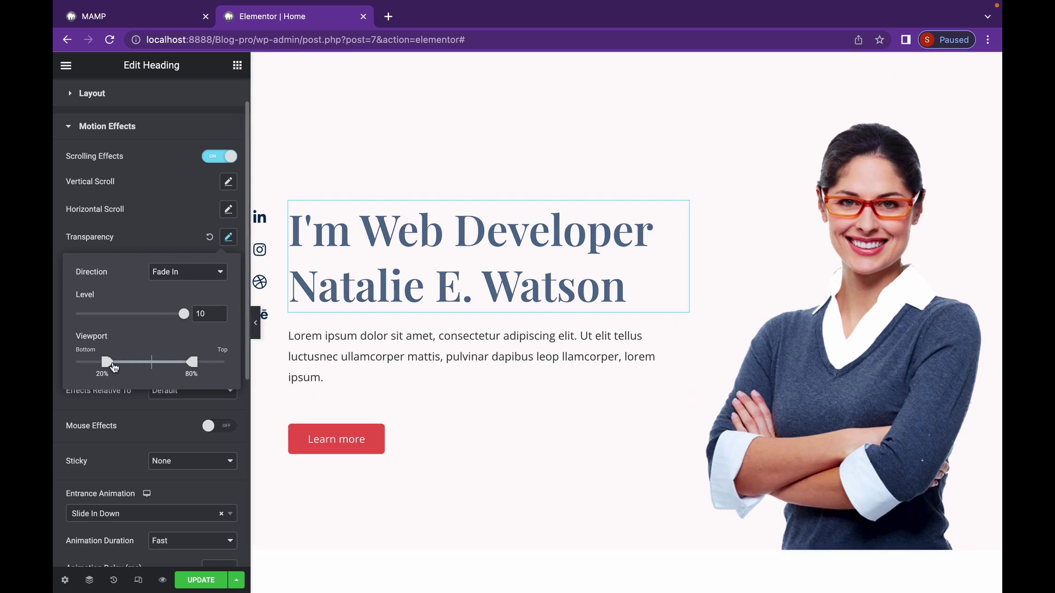
drag(114, 367, 80, 367)
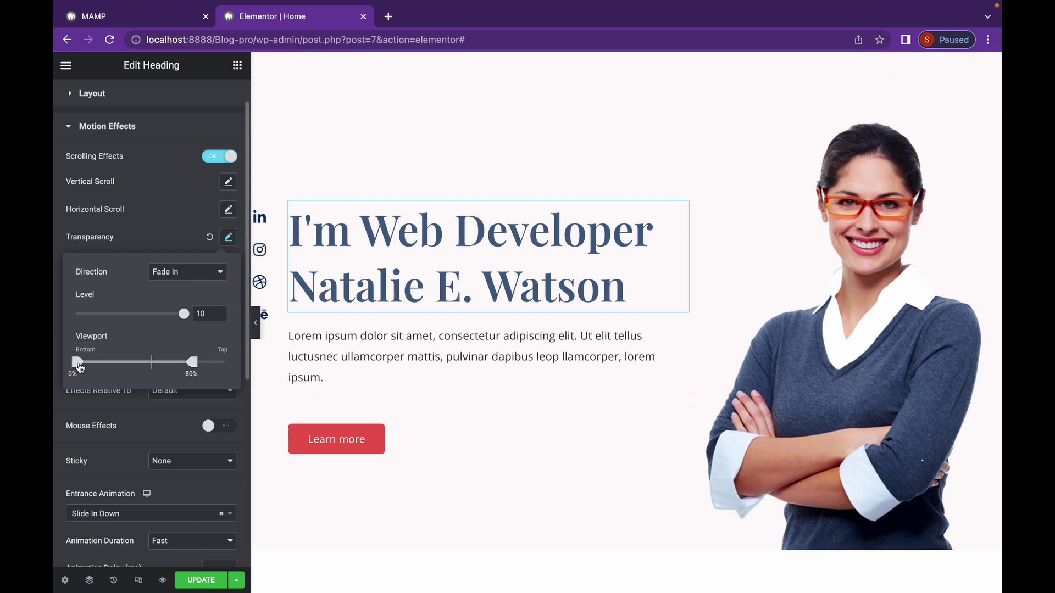
scroll(540, 346, down, 2)
scroll(540, 346, up, 2)
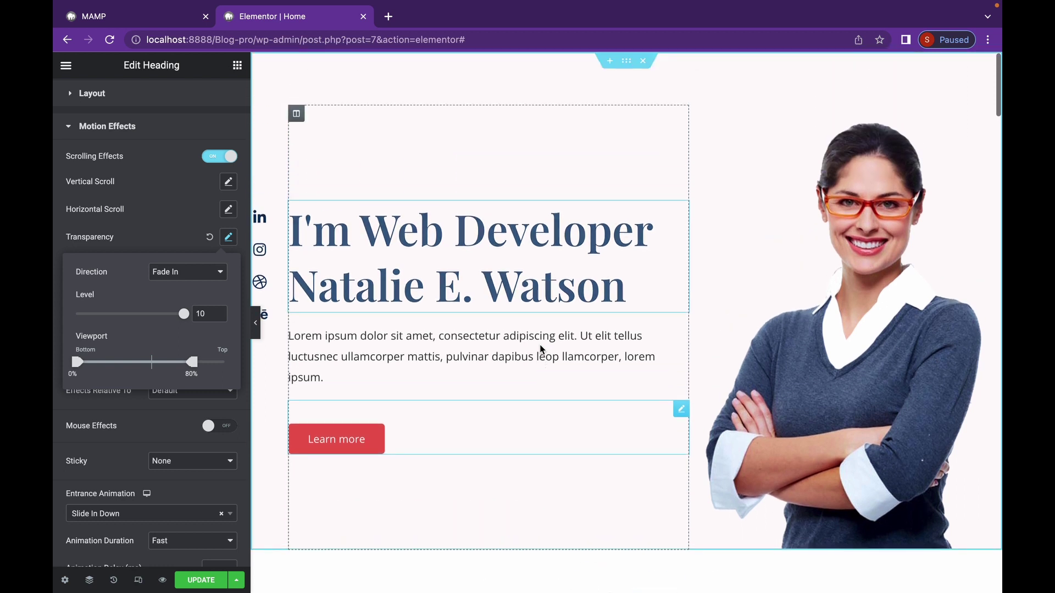
drag(191, 362, 156, 363)
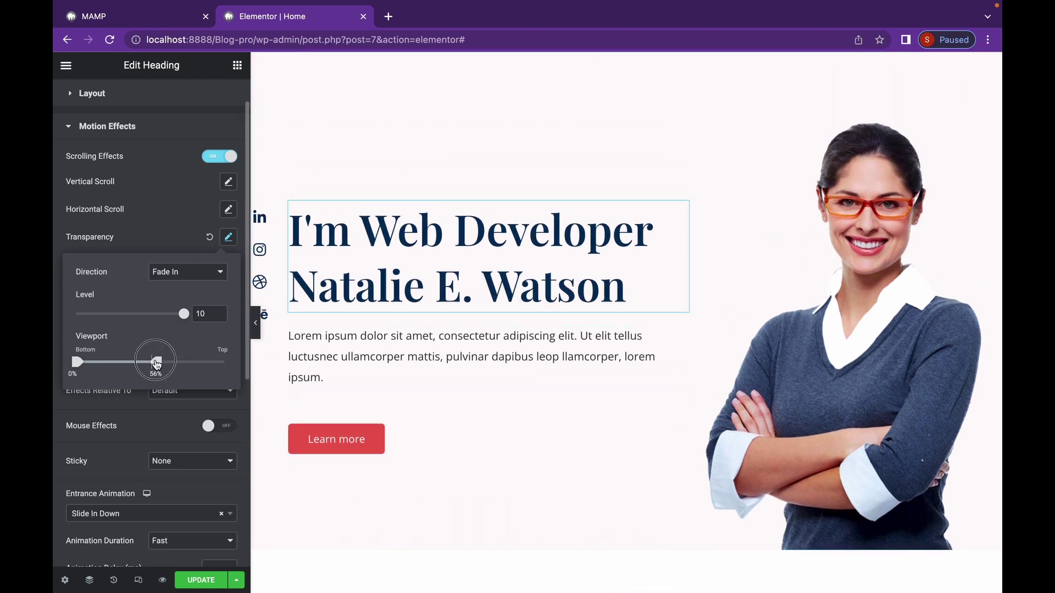
scroll(385, 389, down, 3)
scroll(384, 389, up, 3)
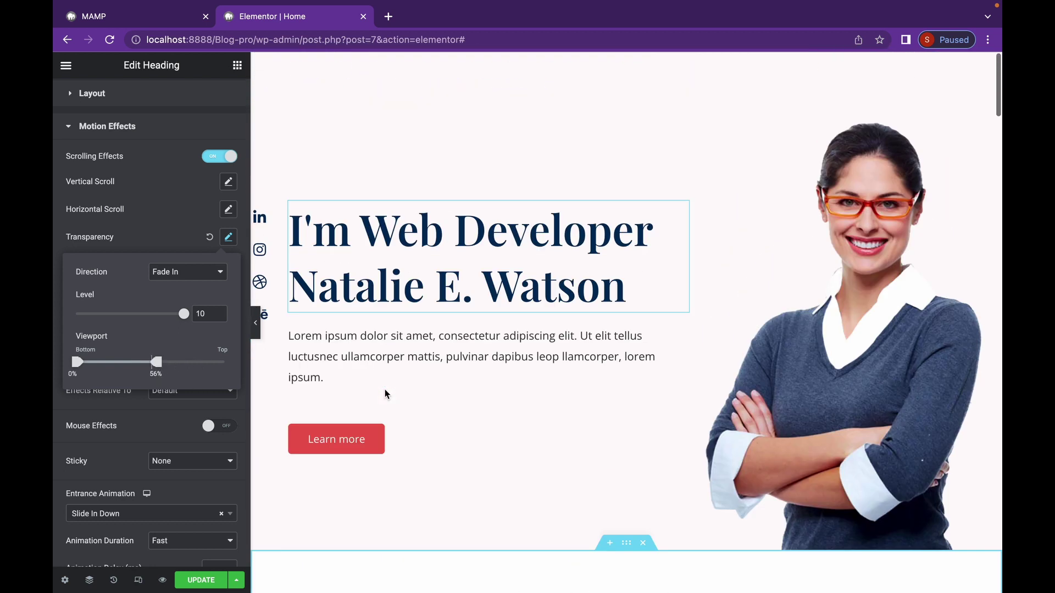
drag(156, 362, 222, 364)
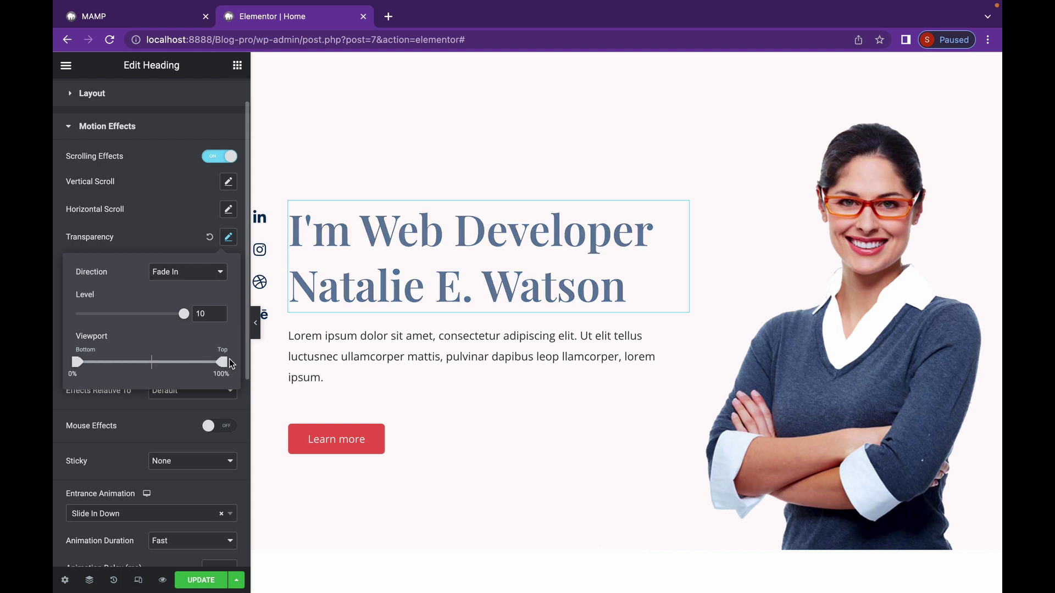
drag(78, 362, 141, 364)
scroll(353, 365, down, 4)
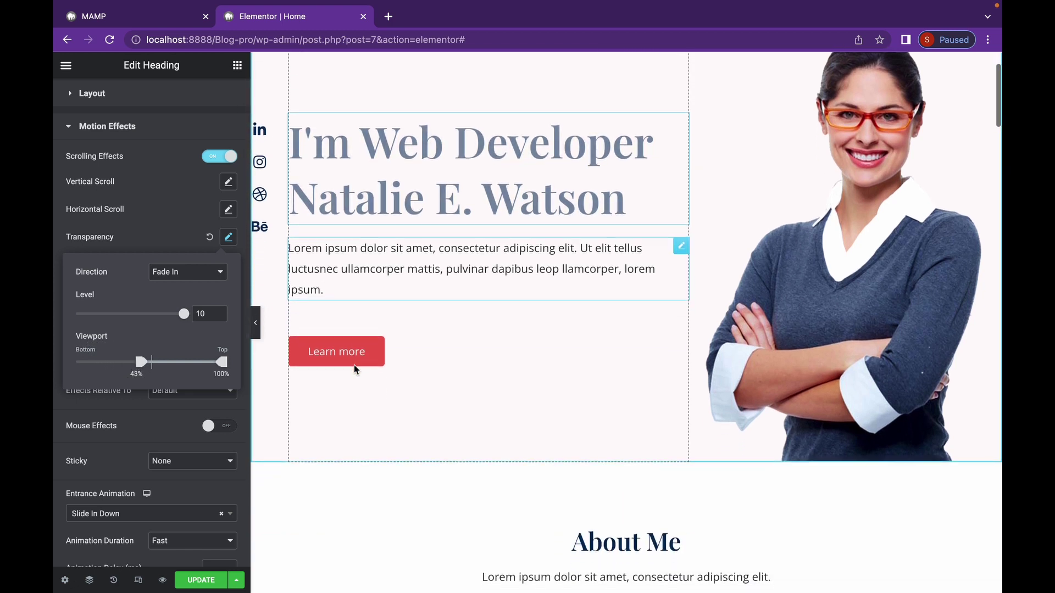
scroll(354, 365, up, 5)
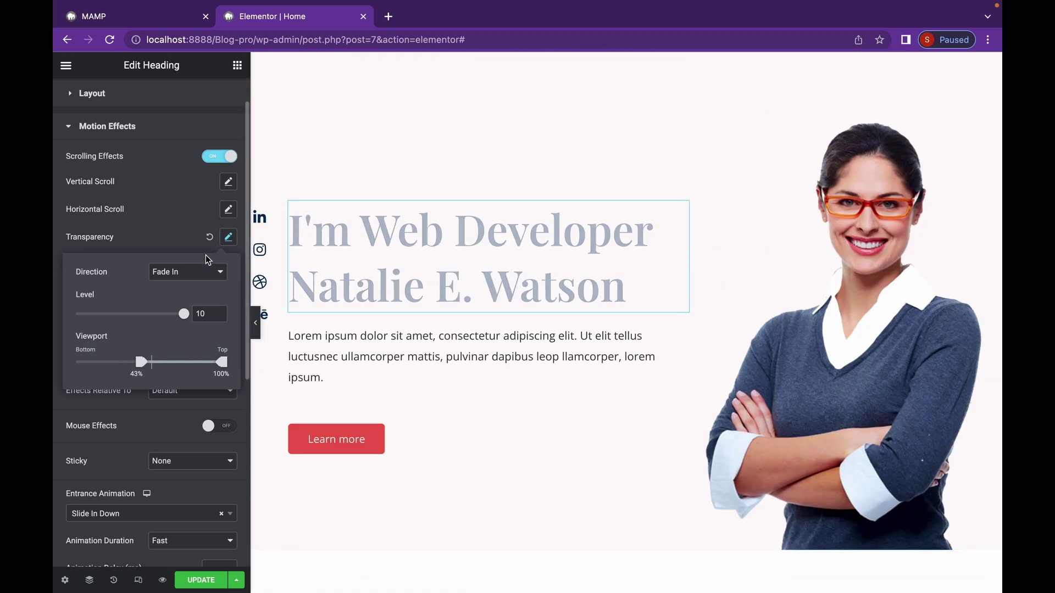
click(214, 271)
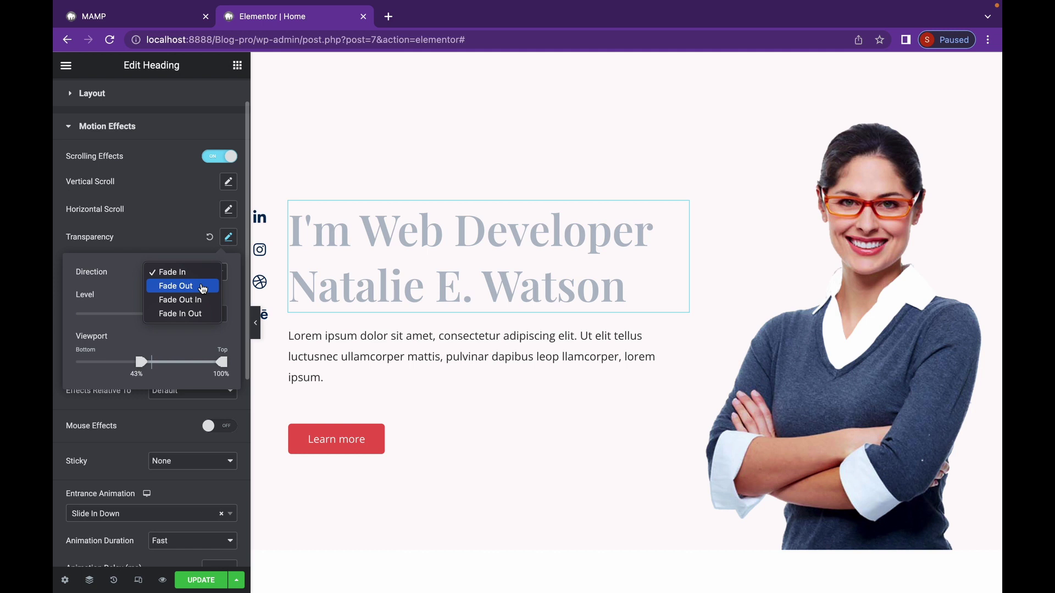
click(202, 286)
scroll(495, 391, down, 2)
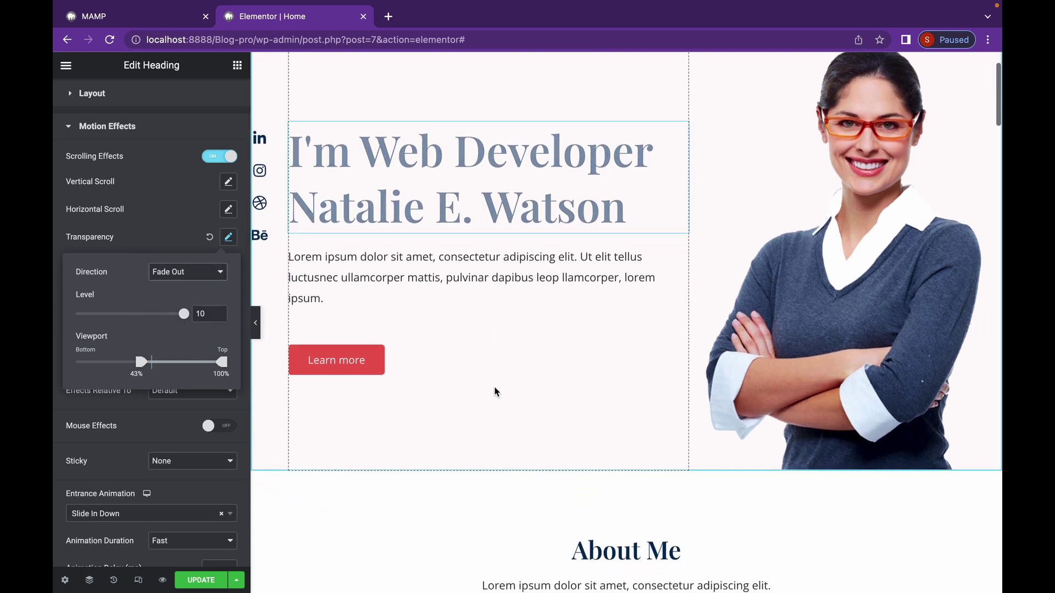
scroll(493, 391, up, 2)
drag(141, 362, 167, 363)
scroll(376, 385, down, 2)
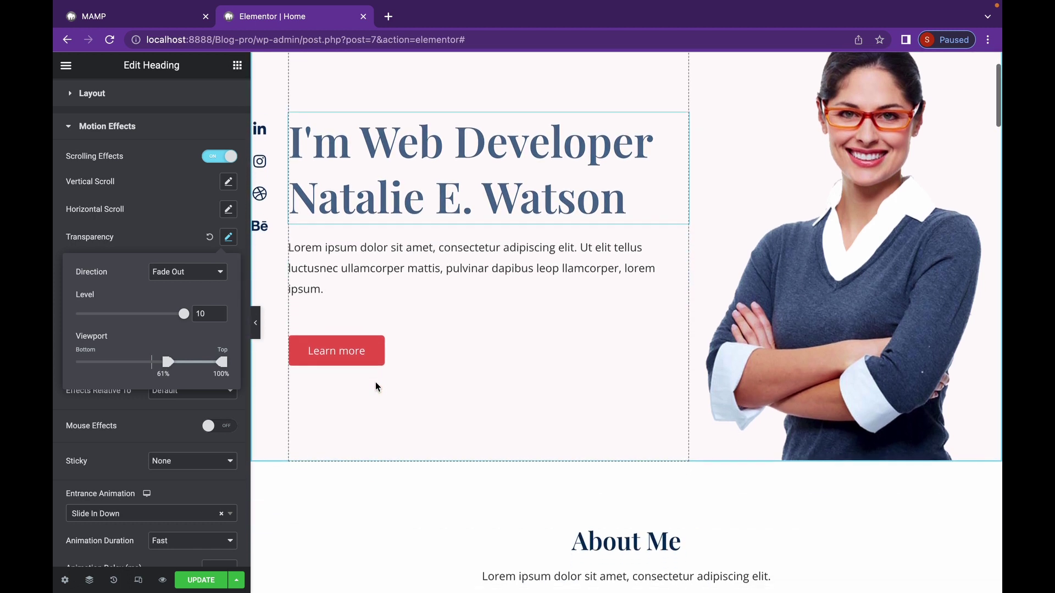
scroll(376, 386, down, 2)
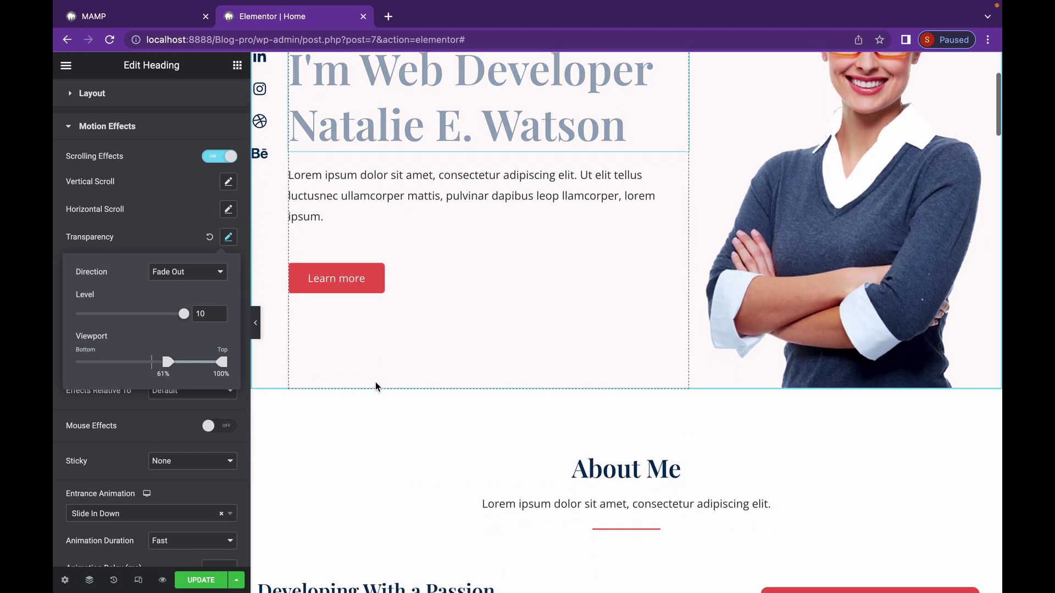
scroll(375, 386, up, 1)
scroll(375, 386, down, 2)
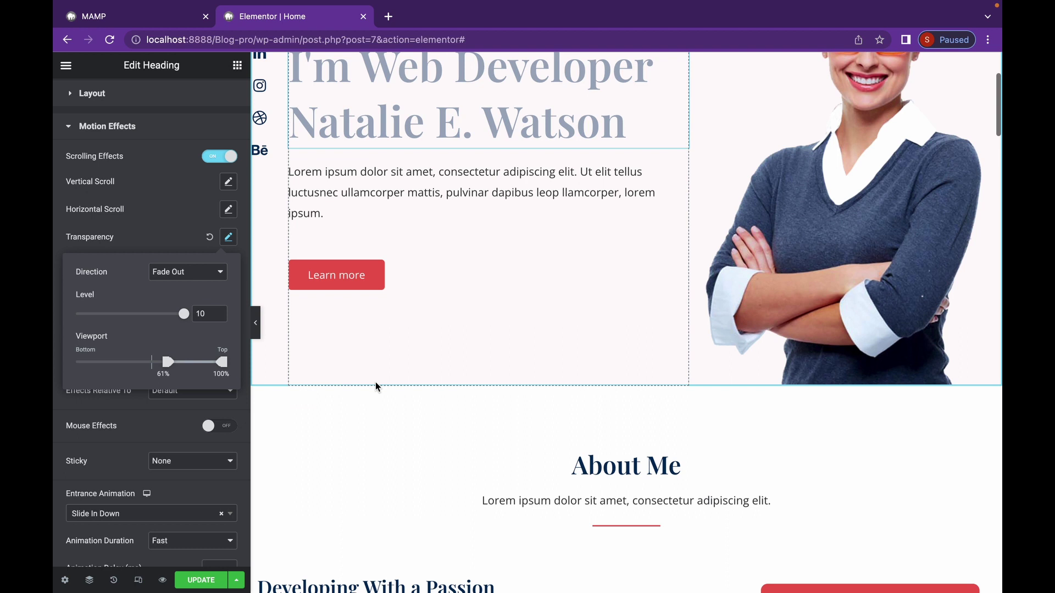
scroll(374, 381, down, 3)
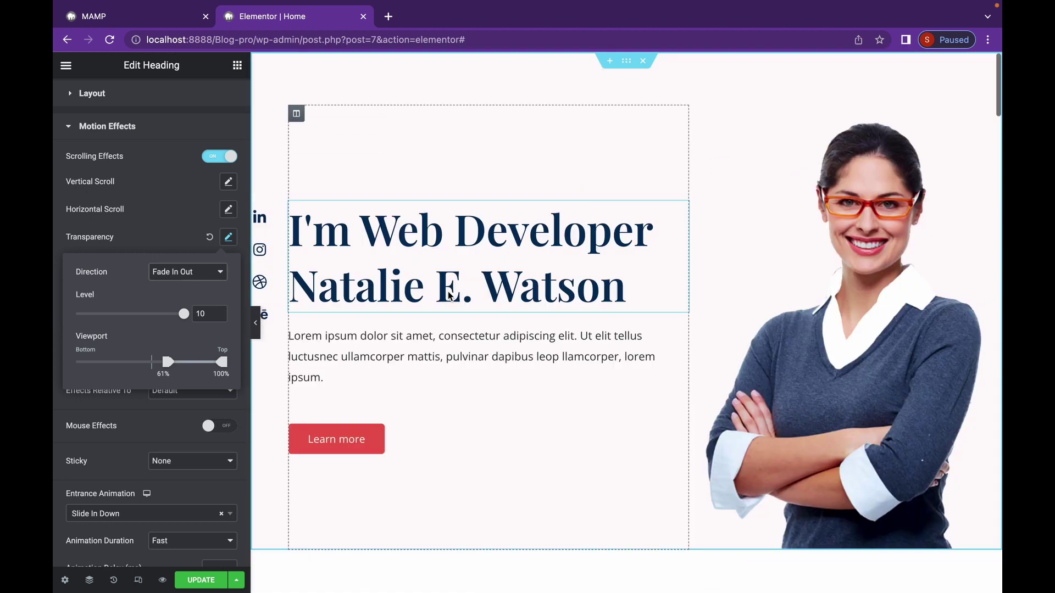
click(219, 274)
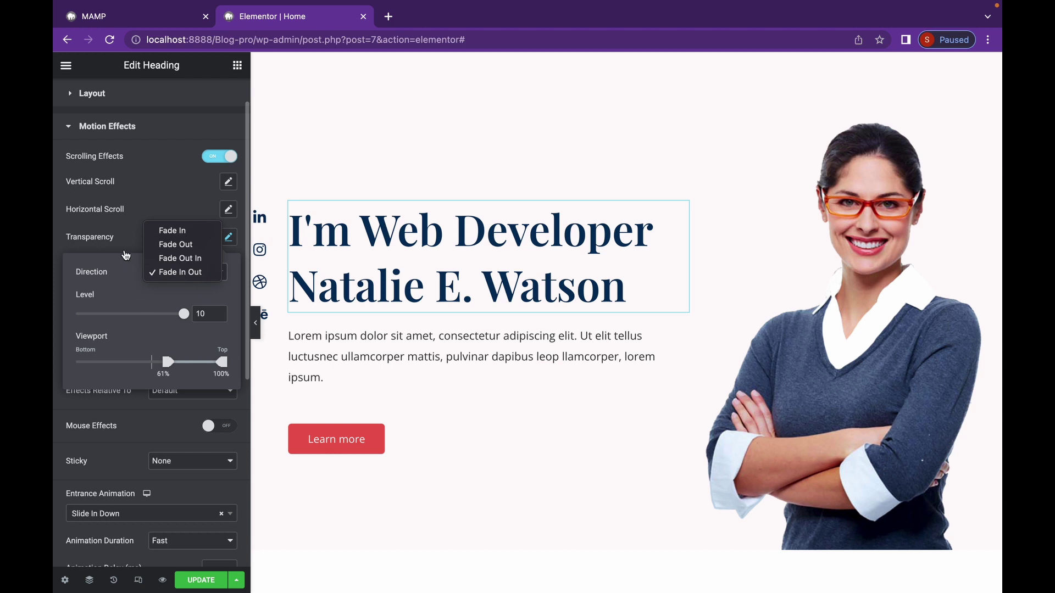
click(126, 256)
click(207, 243)
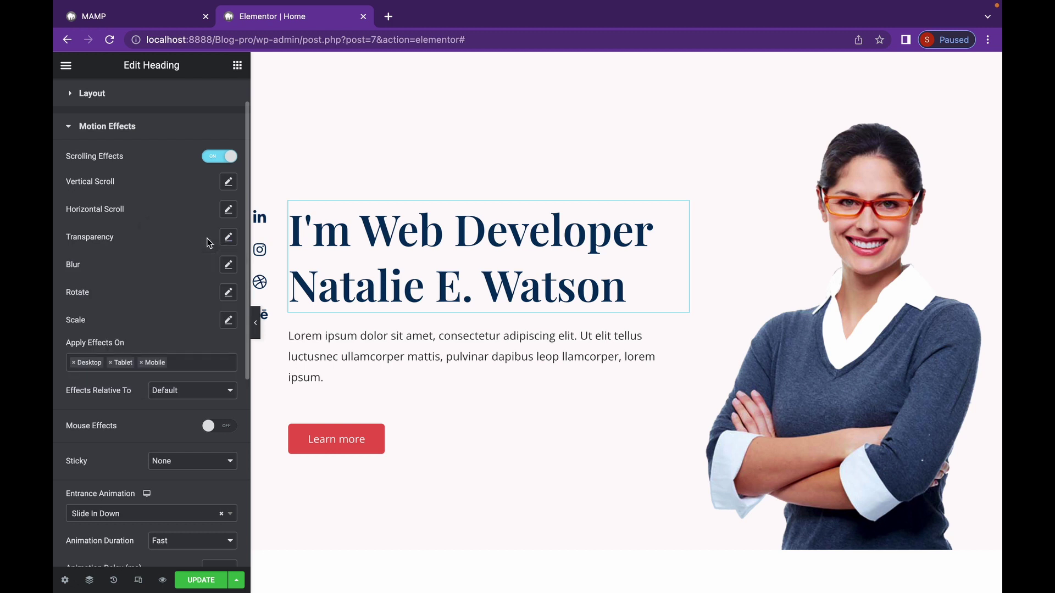
click(230, 269)
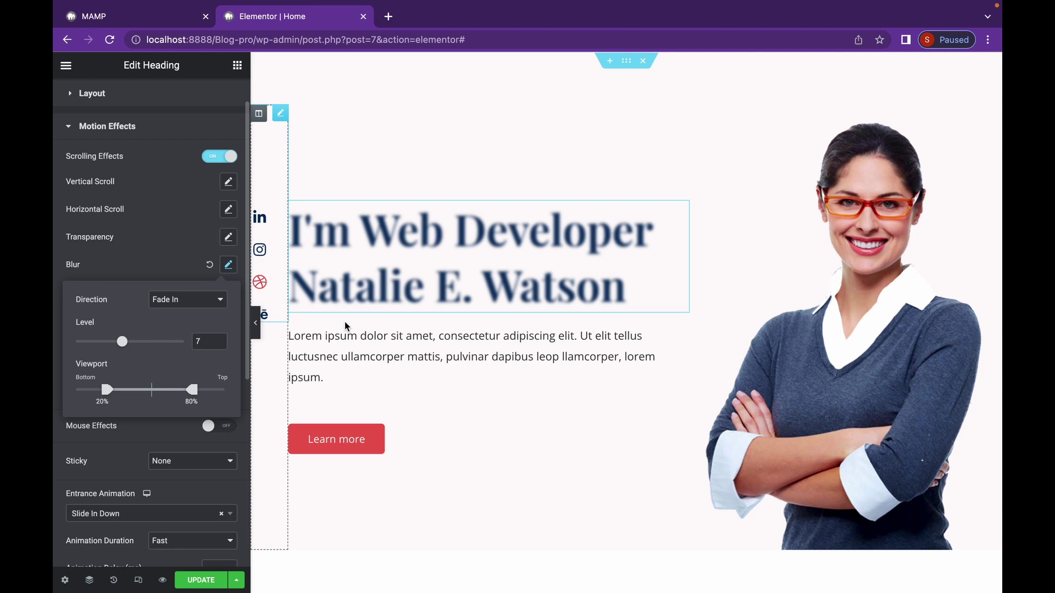
scroll(418, 350, down, 2)
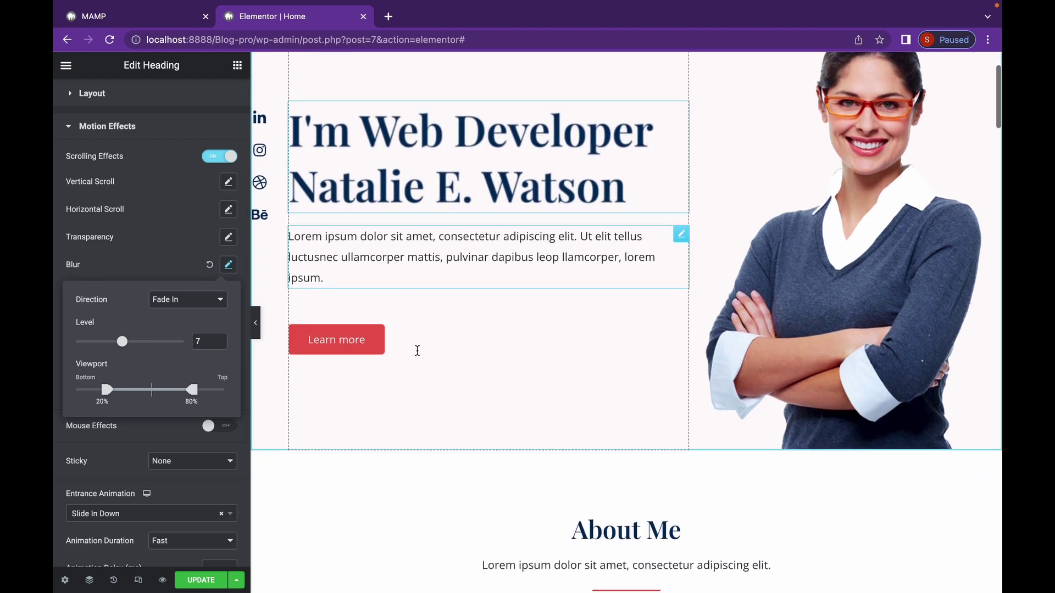
scroll(418, 350, up, 2)
scroll(417, 350, down, 2)
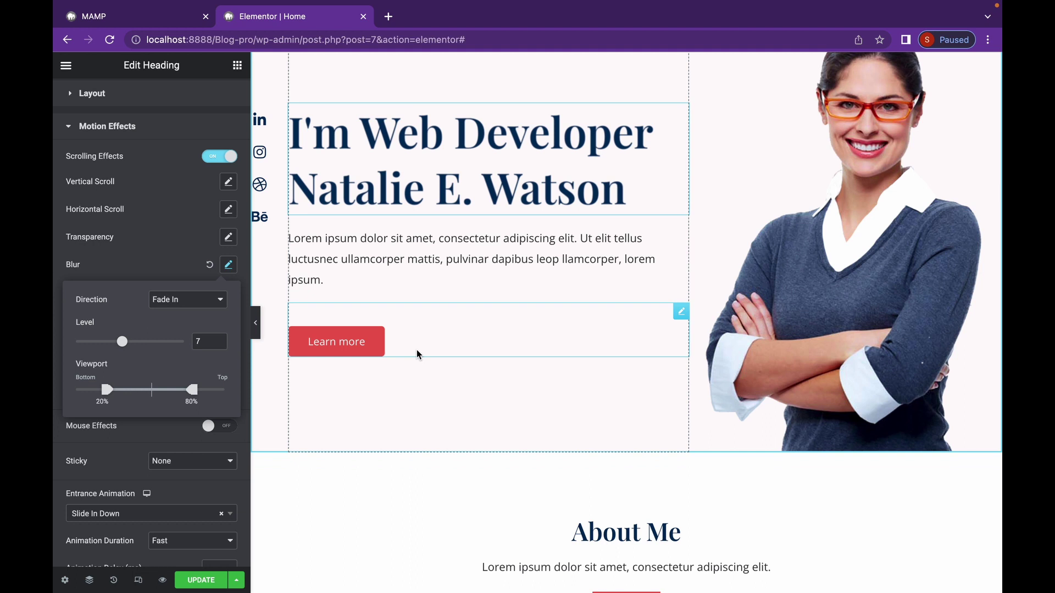
drag(122, 342, 153, 343)
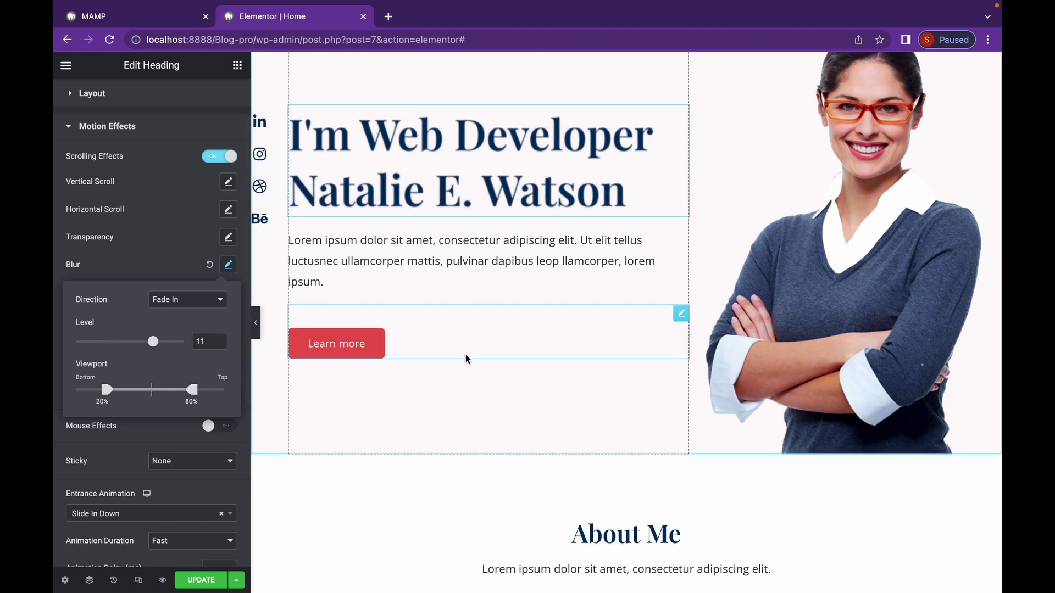
scroll(464, 358, up, 2)
scroll(465, 355, down, 3)
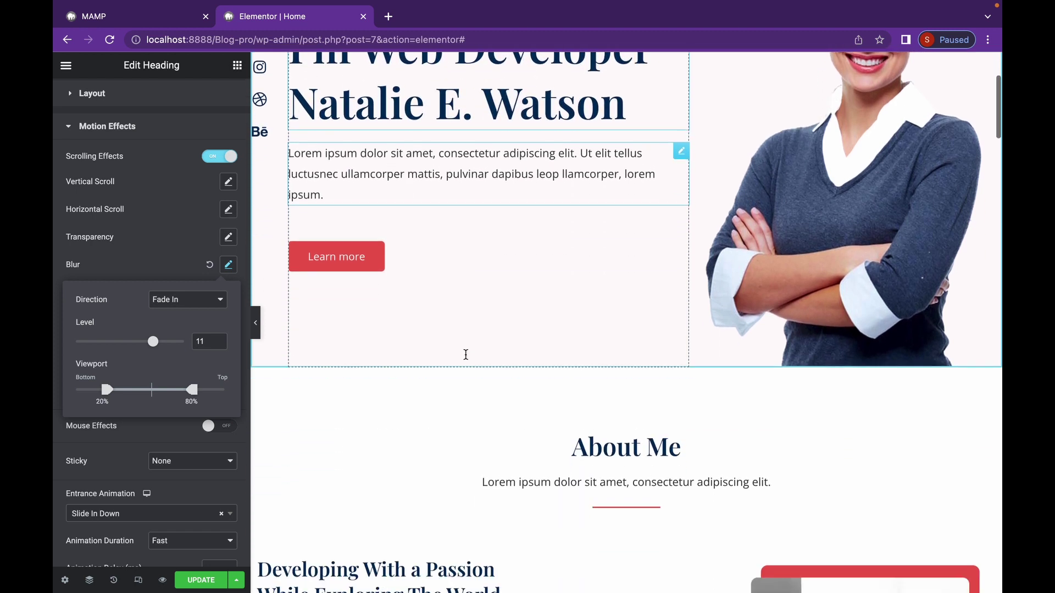
scroll(465, 358, up, 3)
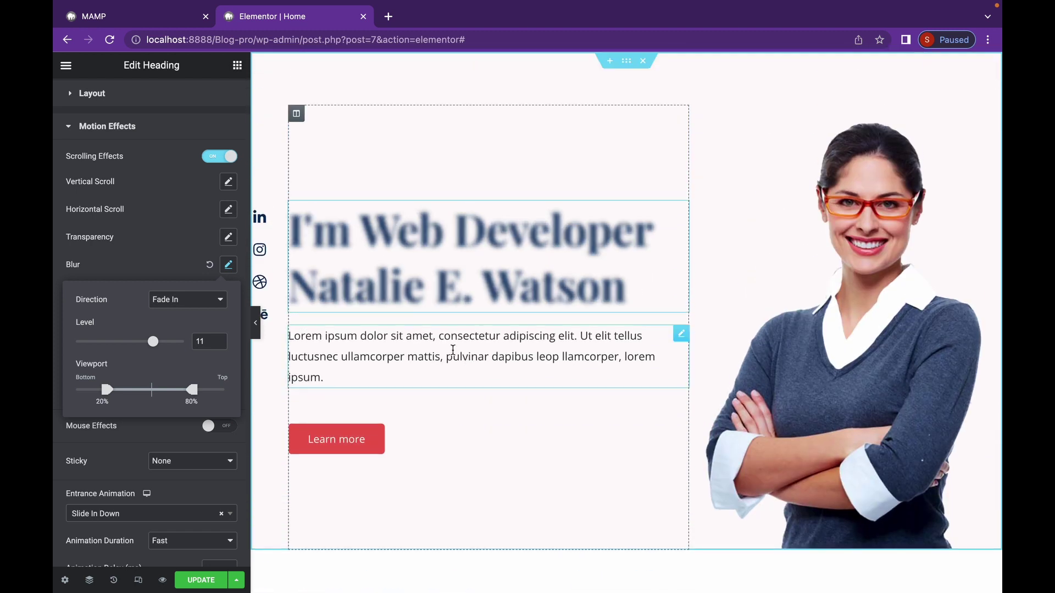
Remove the Blur effect and set Rotate to To Left at speed 4
click(209, 266)
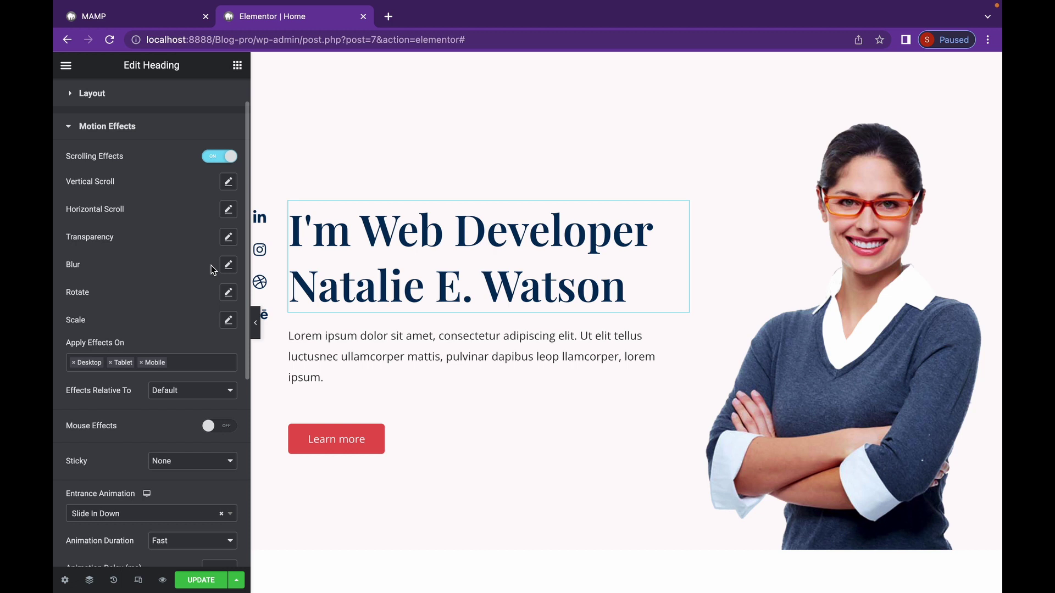
click(228, 295)
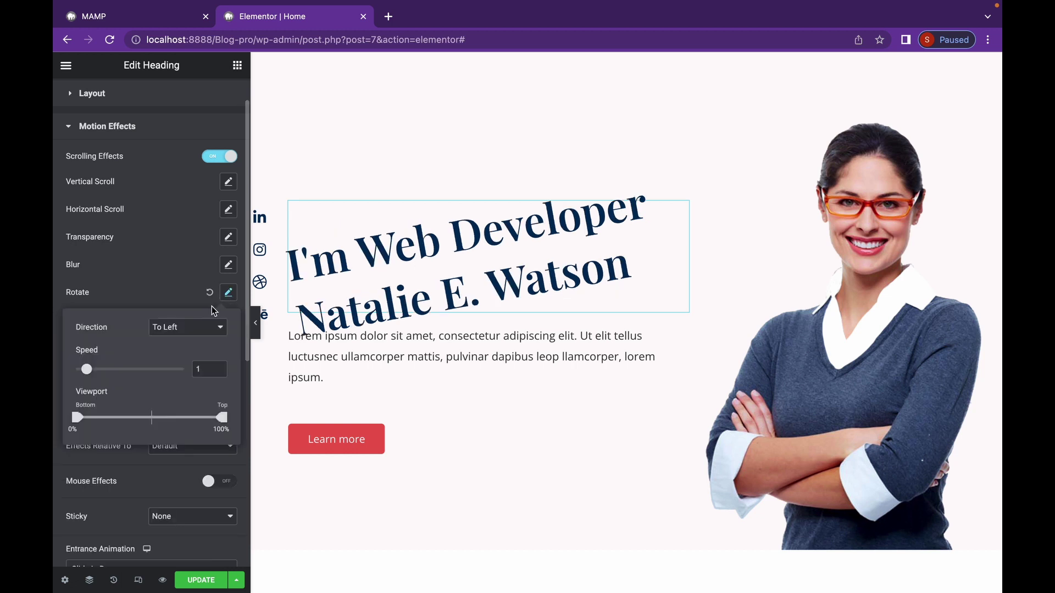
click(199, 329)
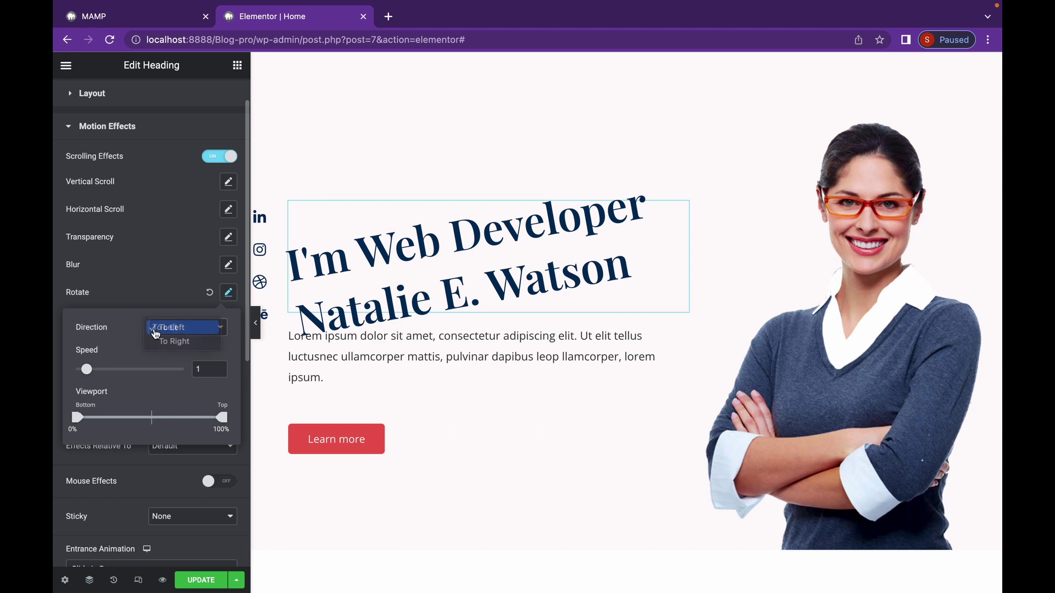
click(156, 329)
scroll(460, 409, down, 4)
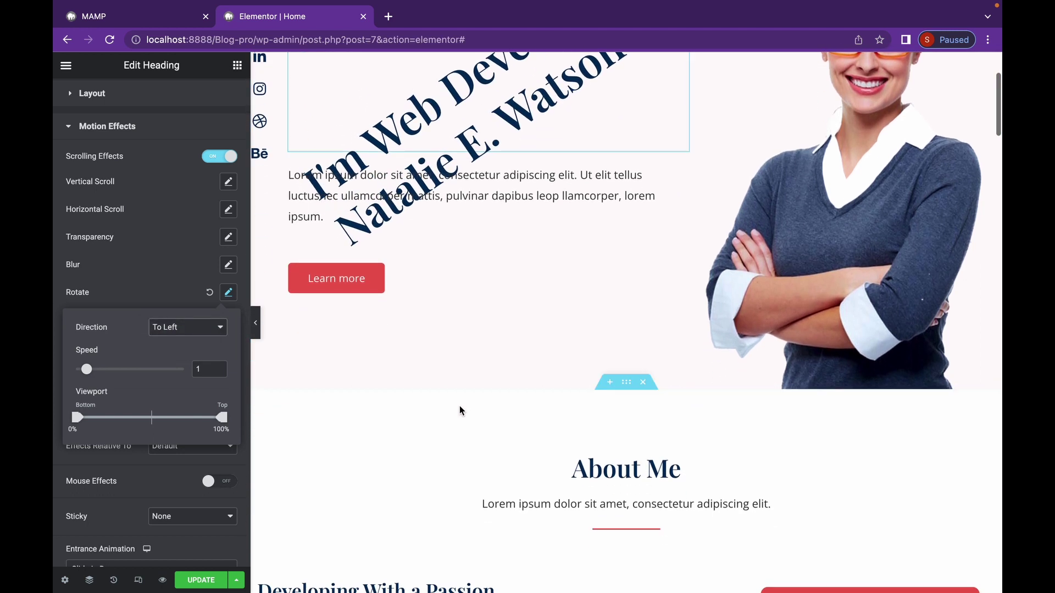
scroll(459, 411, up, 4)
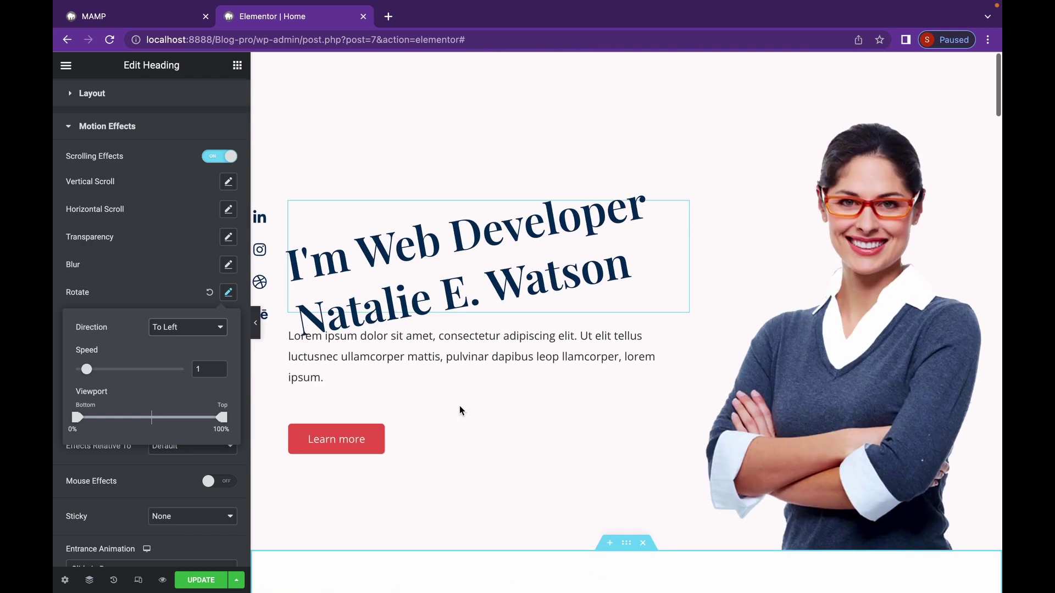
drag(86, 369, 119, 369)
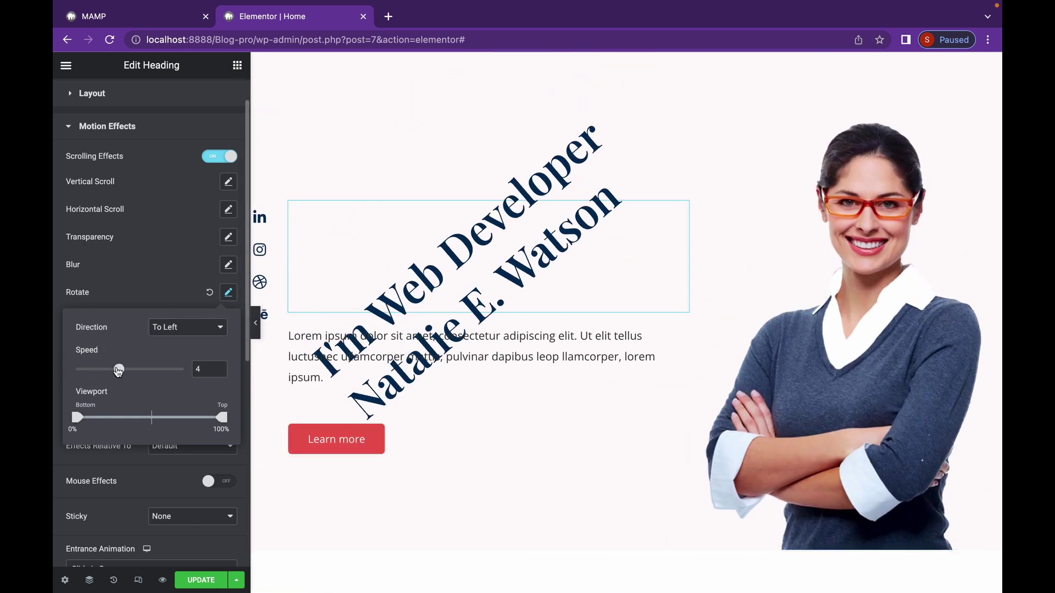
Set the Rotate viewport range to 17%–71% and preview the rotation by scrolling
drag(77, 417, 63, 425)
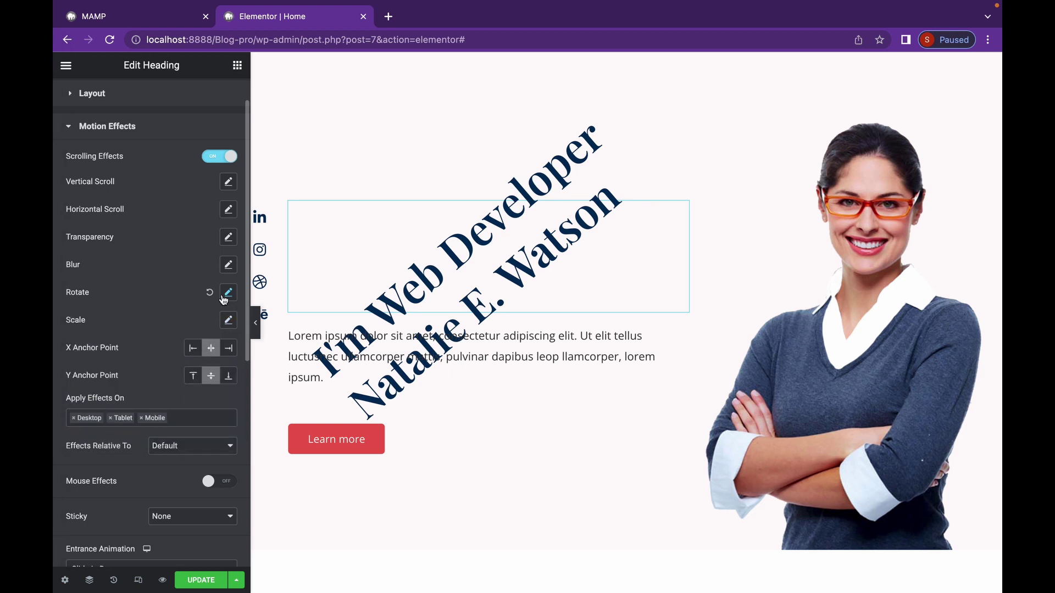
click(228, 295)
drag(221, 417, 149, 418)
scroll(473, 434, down, 3)
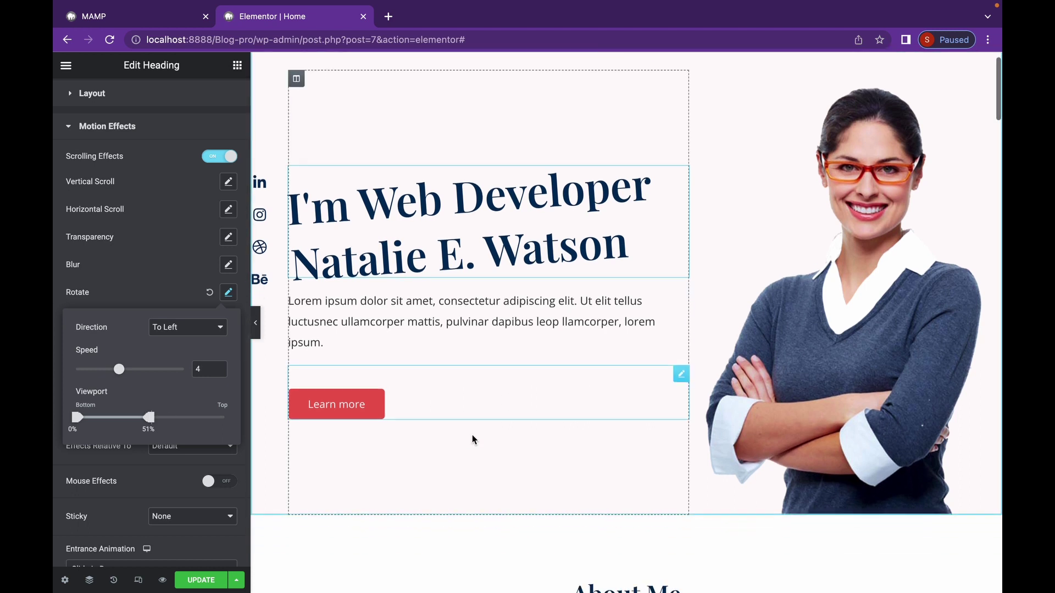
scroll(472, 434, up, 3)
scroll(472, 434, down, 1)
scroll(472, 434, up, 1)
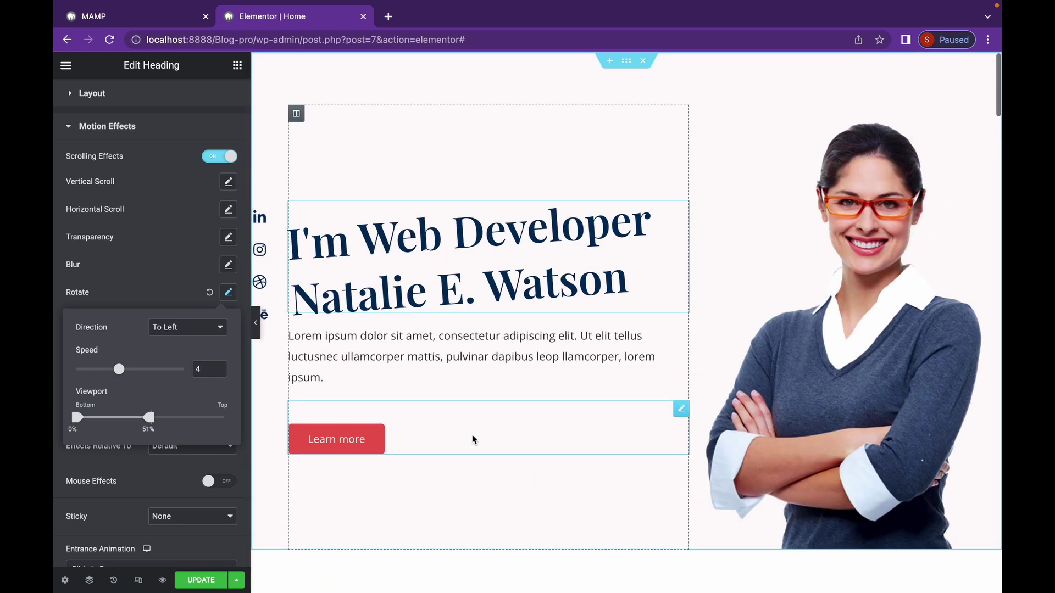
drag(149, 418, 178, 418)
drag(75, 420, 102, 419)
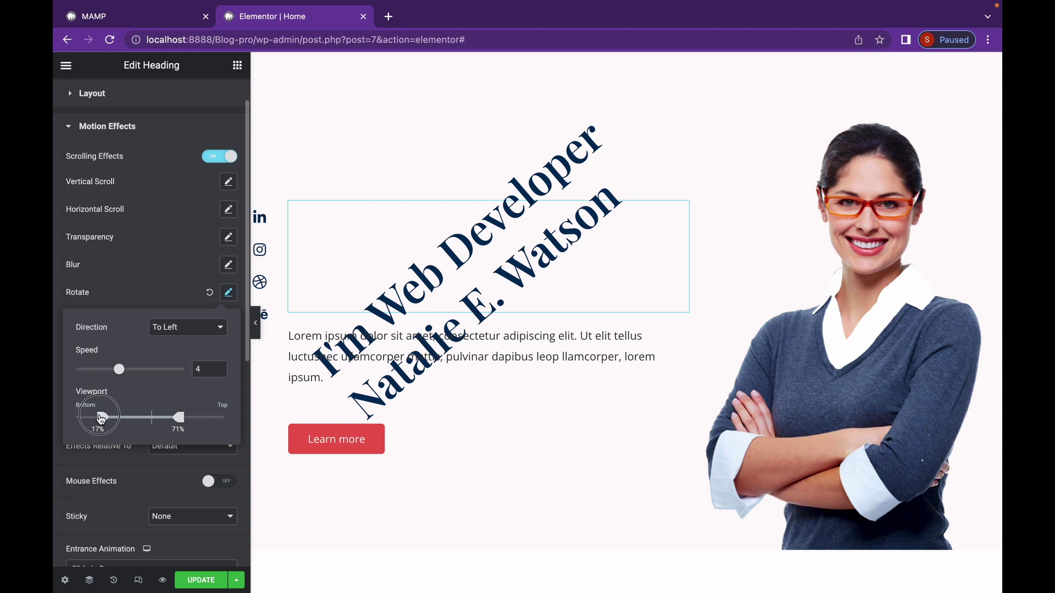
scroll(434, 380, down, 1)
scroll(434, 380, down, 4)
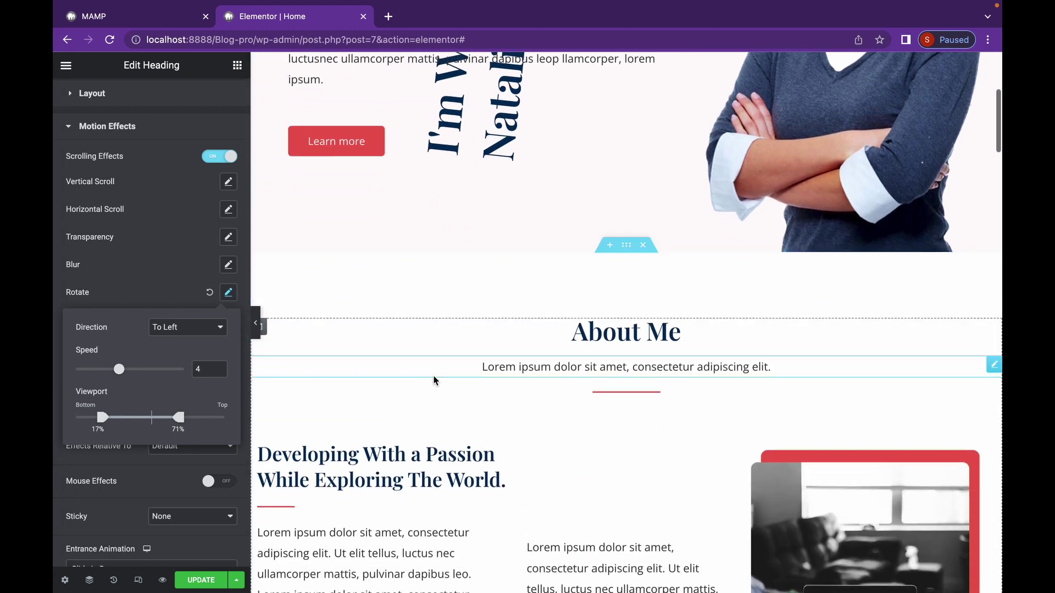
scroll(407, 381, up, 5)
Reset Rotate, then check the Scale effect's direction, keeping Scale Up
click(228, 293)
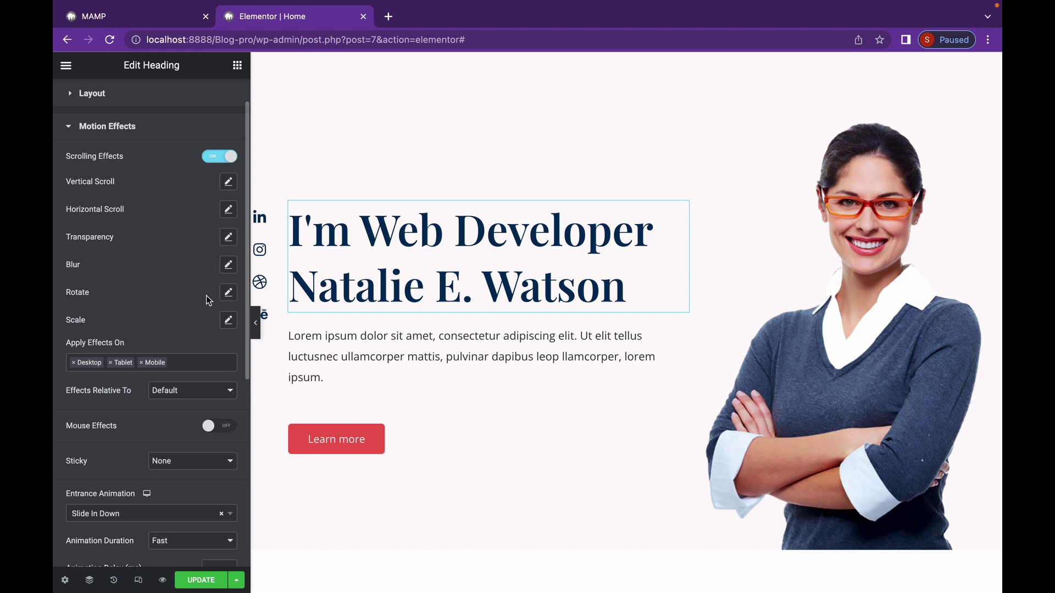
click(228, 321)
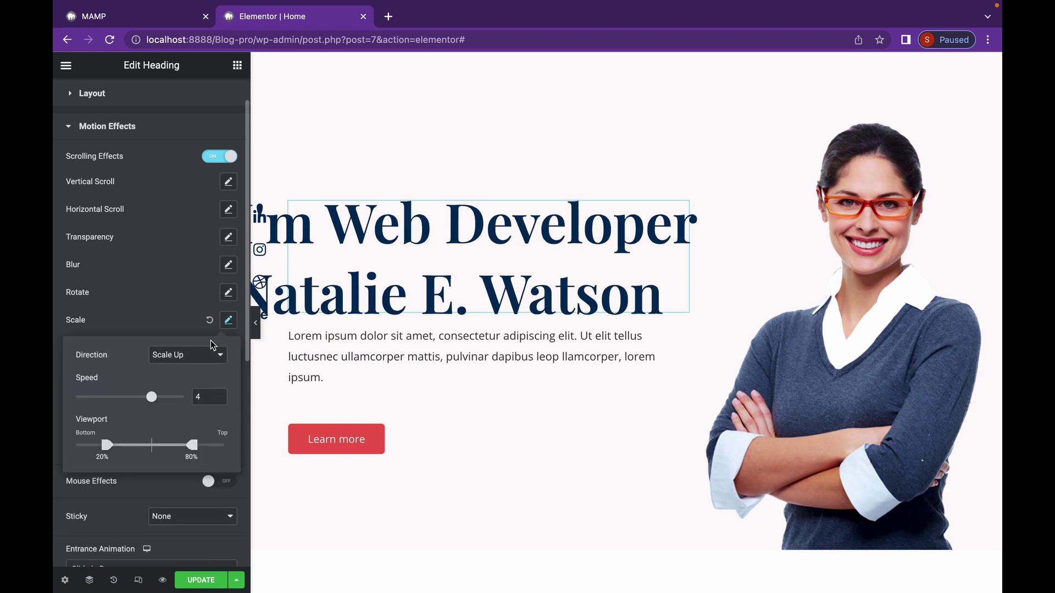
scroll(431, 405, down, 2)
scroll(430, 405, down, 3)
scroll(431, 405, up, 5)
click(205, 360)
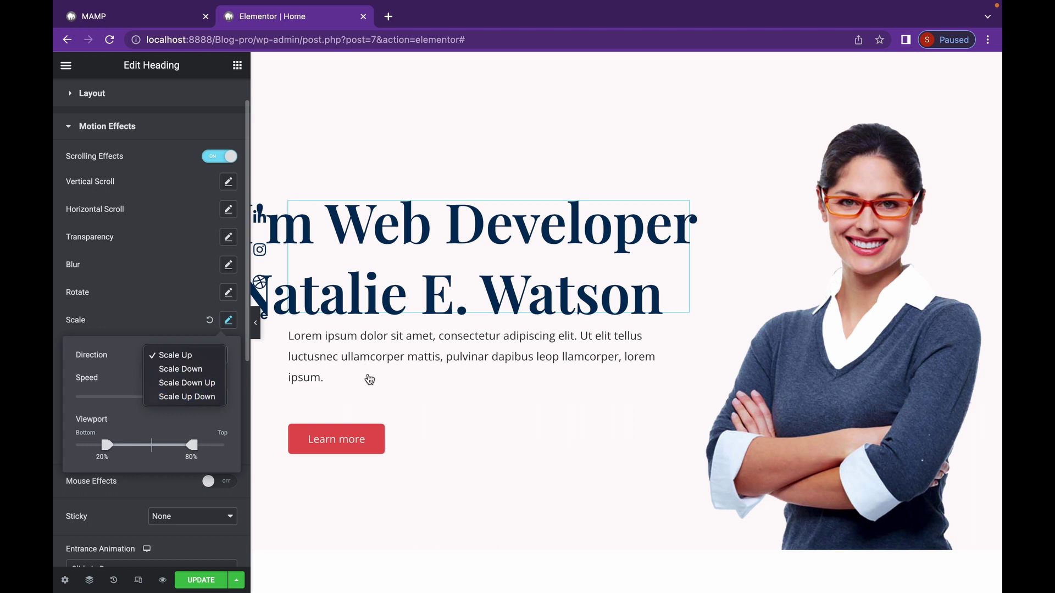
click(165, 357)
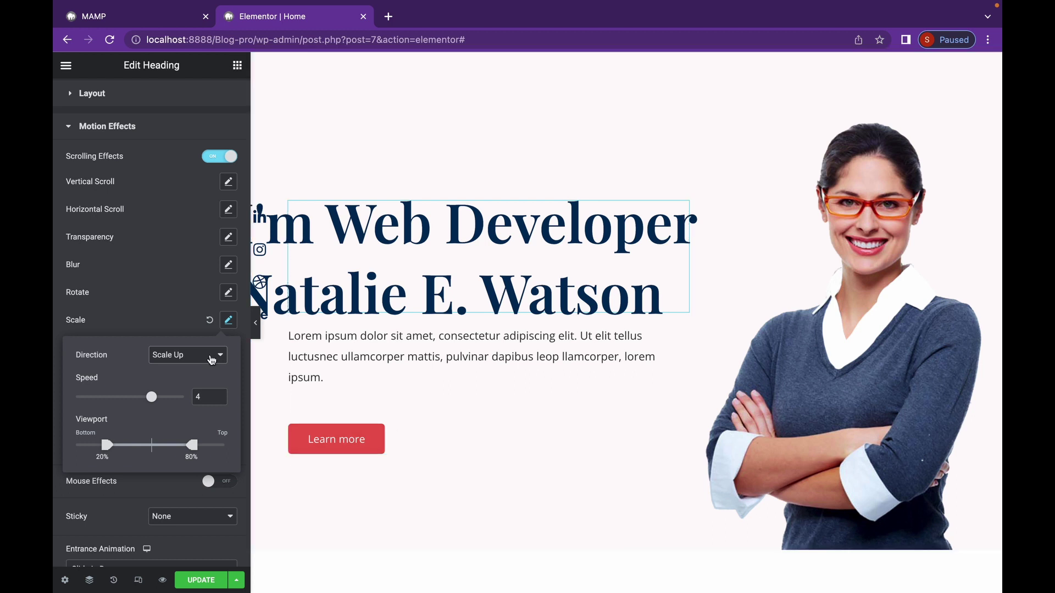
Reset the Scale effect and set Effects Relative To to Entire Page
click(210, 321)
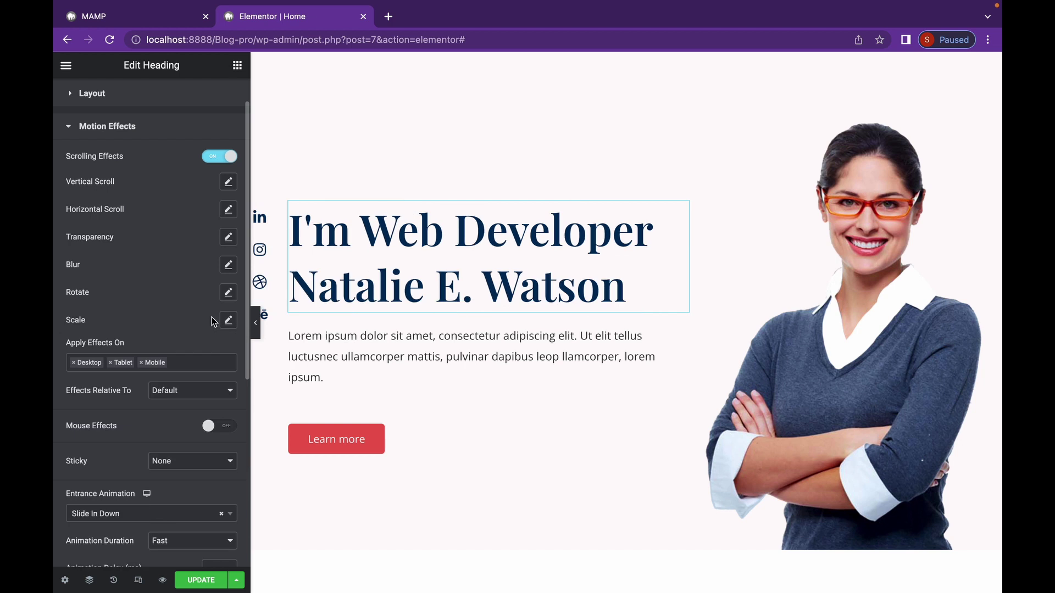
click(212, 397)
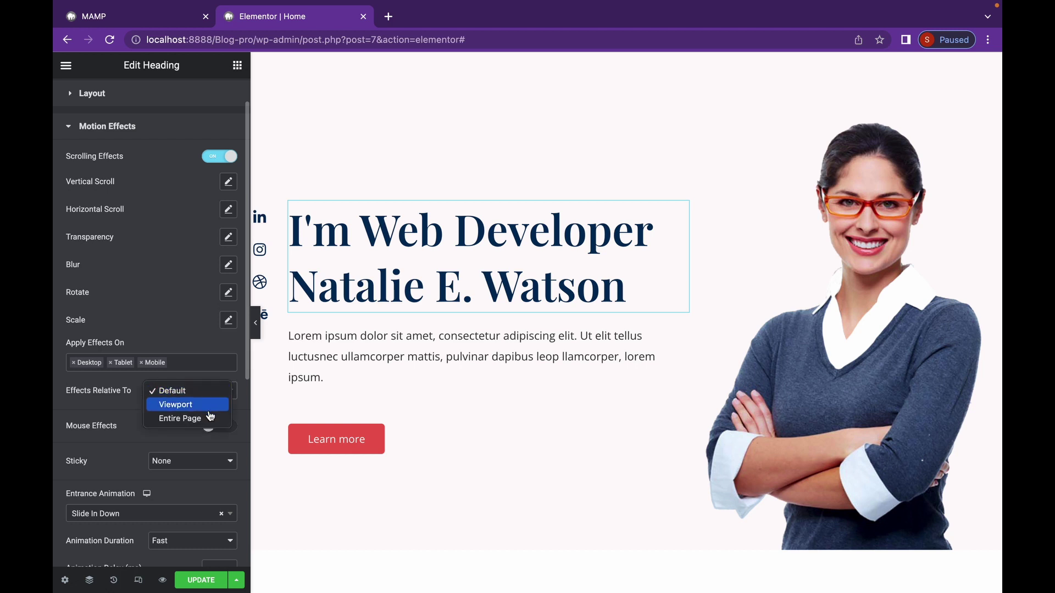
key(Escape)
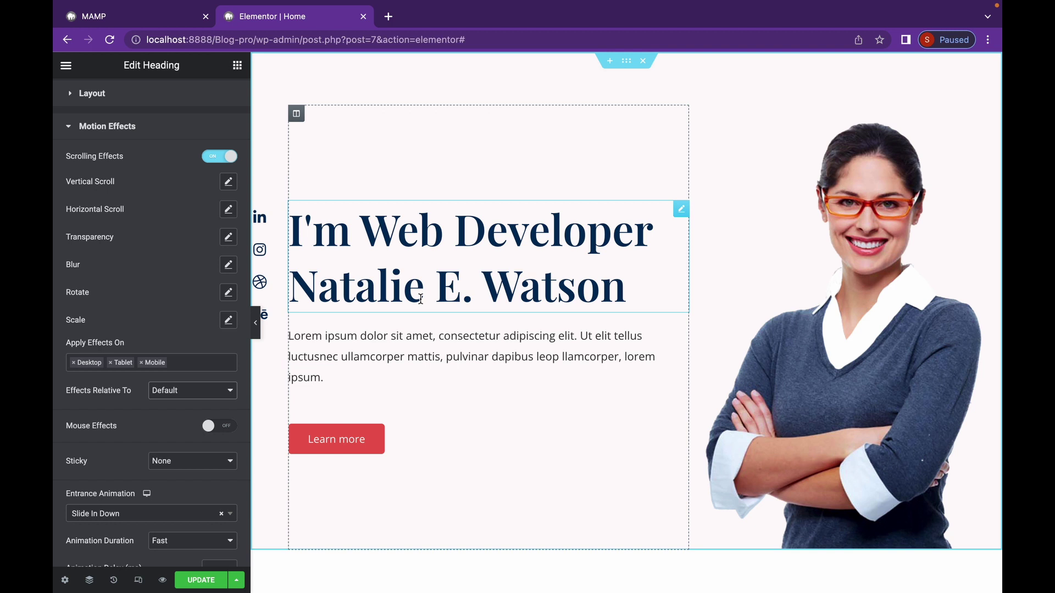
click(204, 394)
click(202, 420)
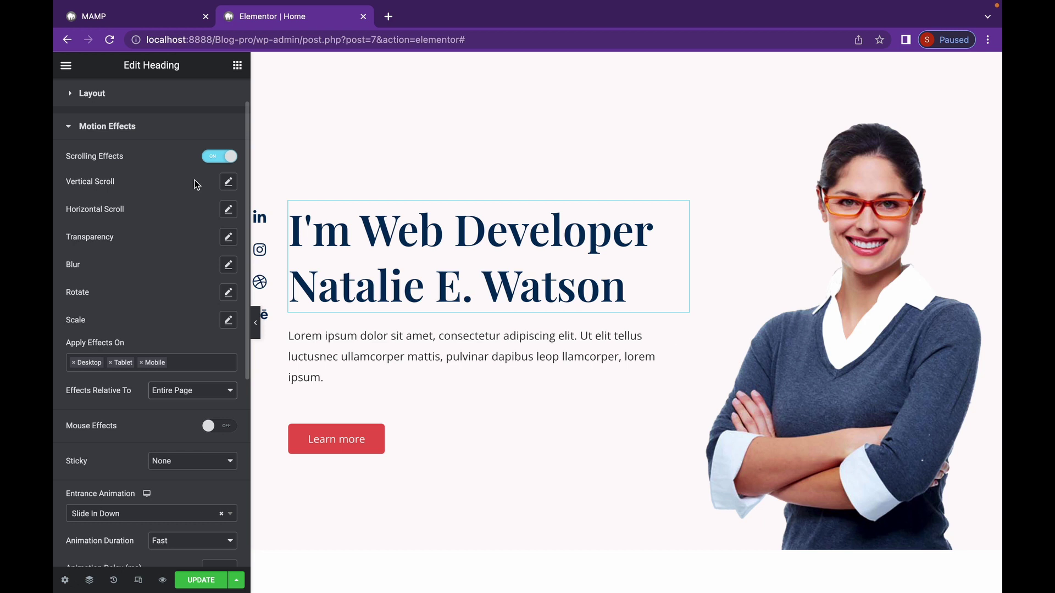
Toggle Scrolling Effects off and back on, then lower Horizontal Scroll speed to 3
click(217, 159)
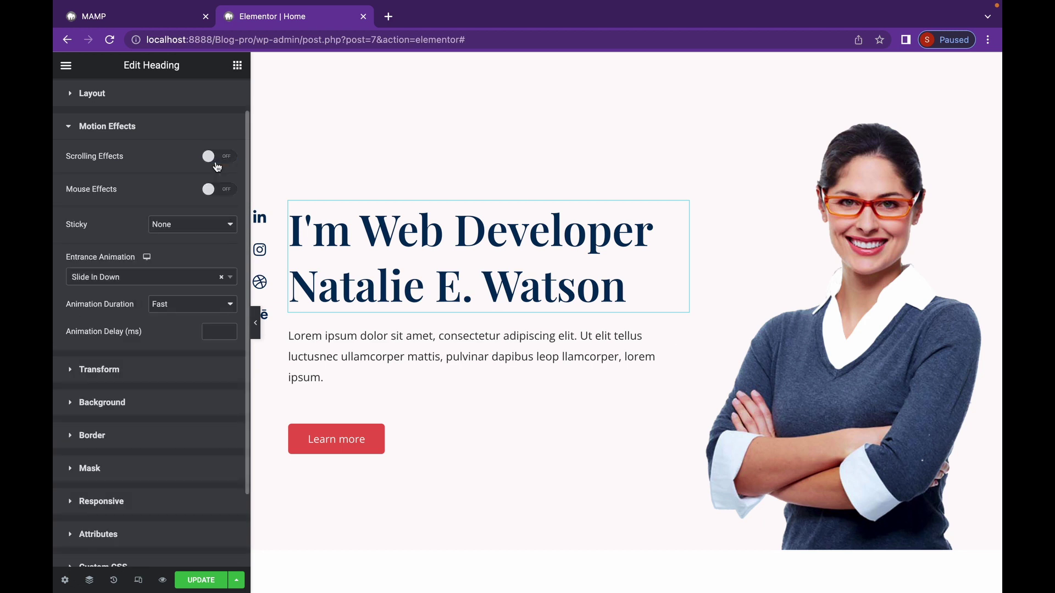
click(217, 159)
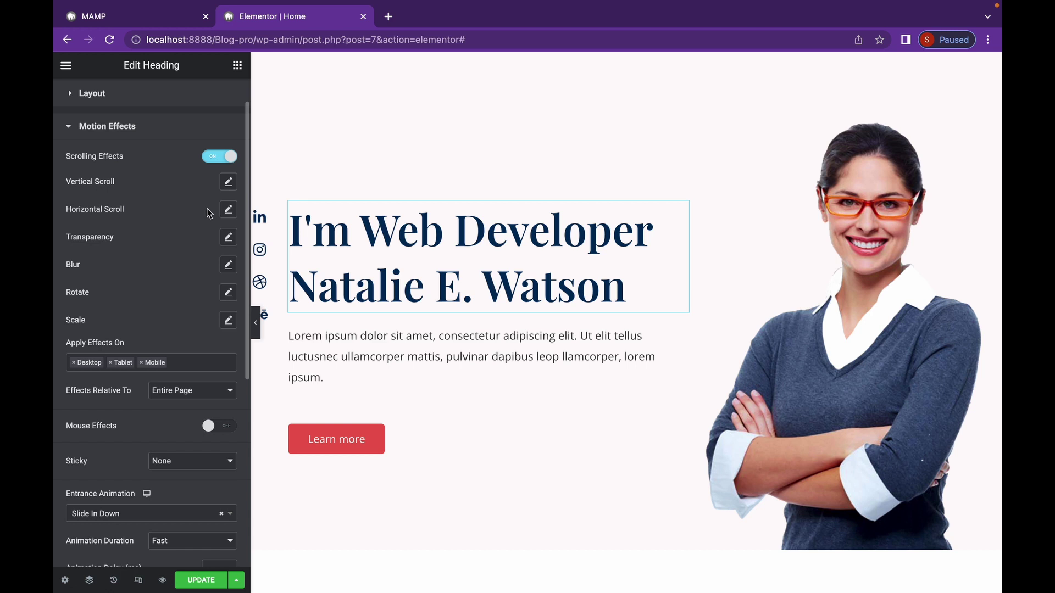
click(228, 184)
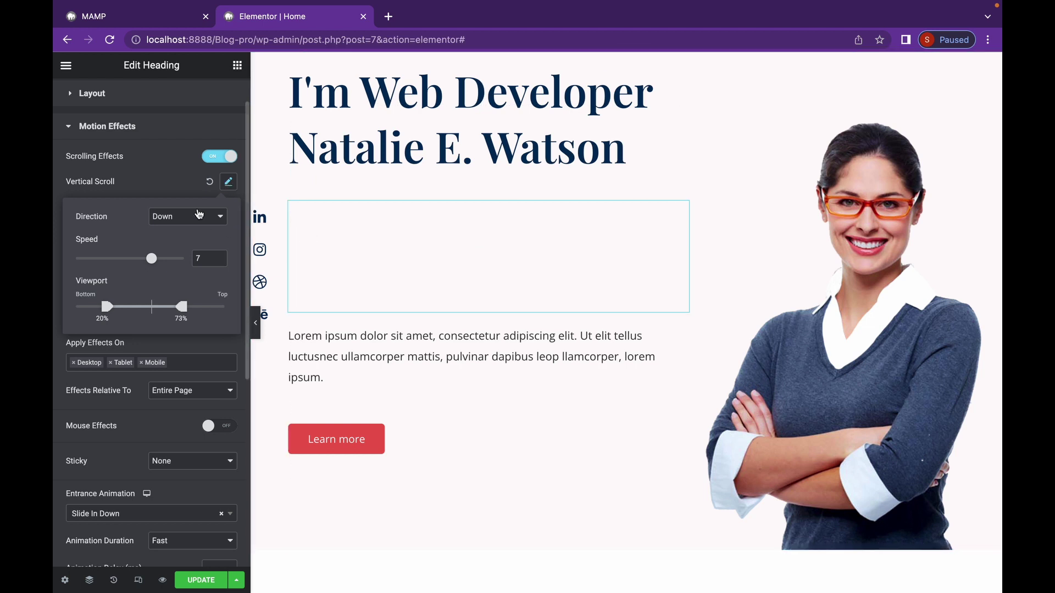
click(185, 189)
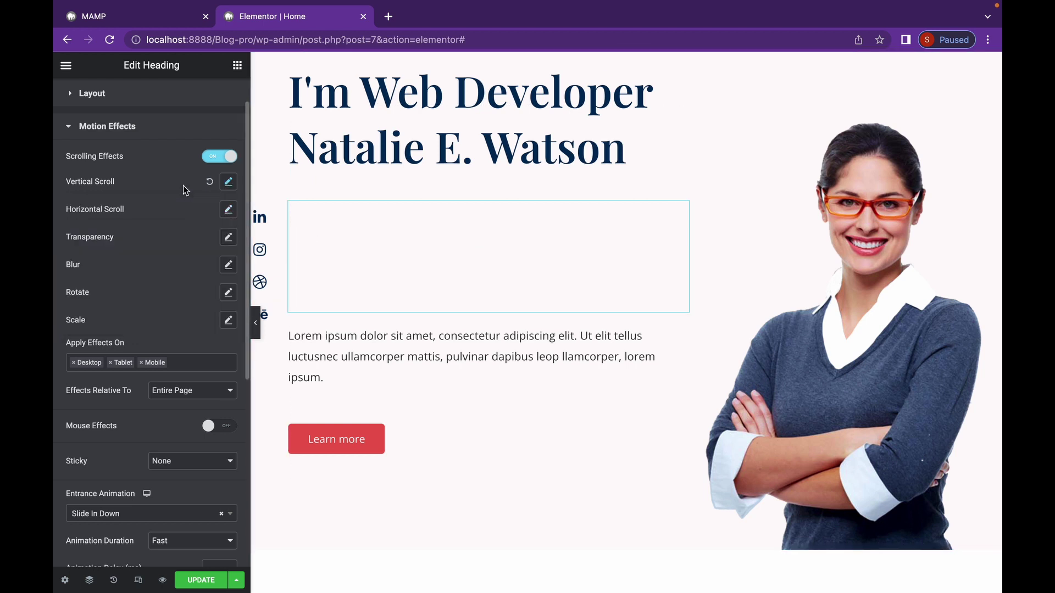
click(228, 209)
scroll(406, 231, down, 2)
scroll(429, 243, up, 2)
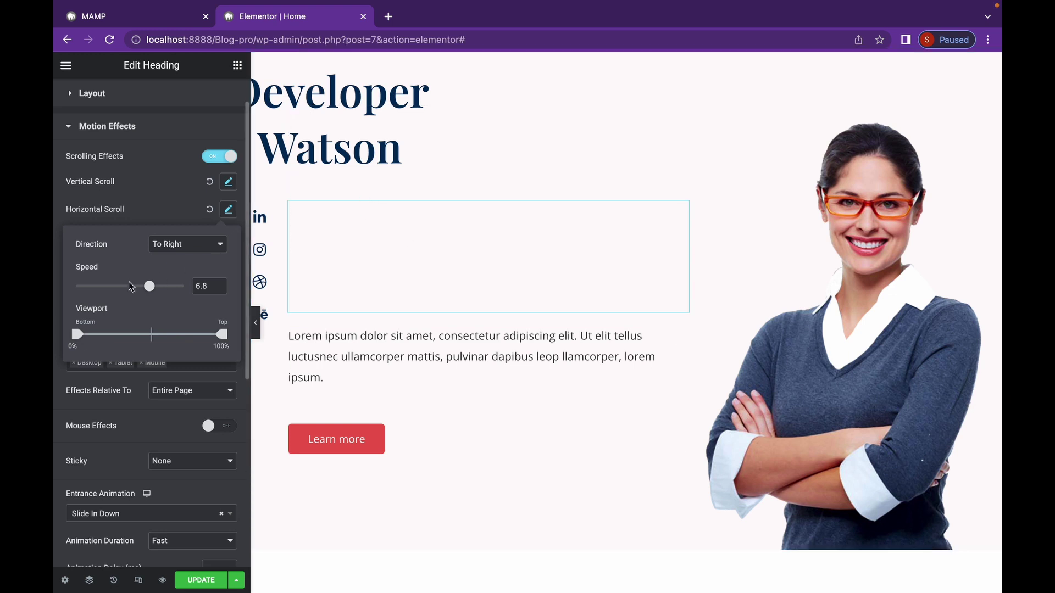
drag(150, 286, 108, 286)
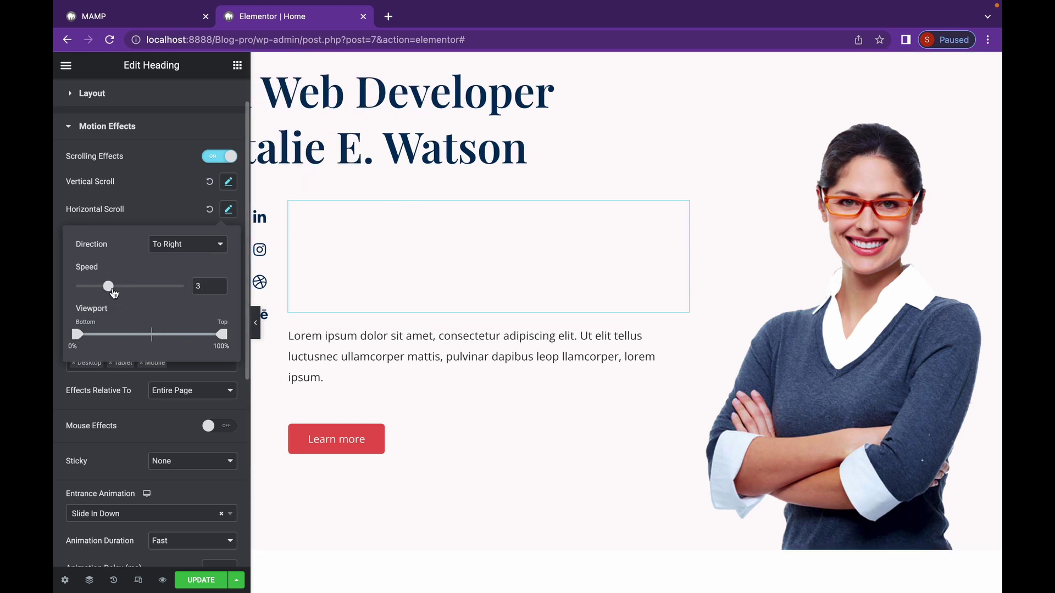
Slow the Vertical Scroll speed to 1.5 and preview the combined motion
click(228, 182)
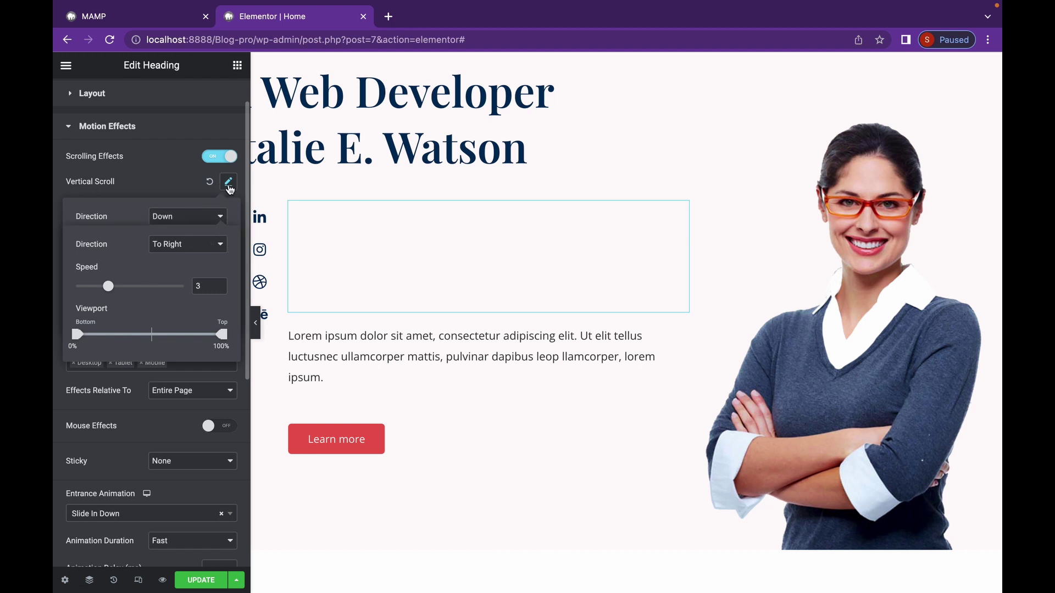
click(228, 182)
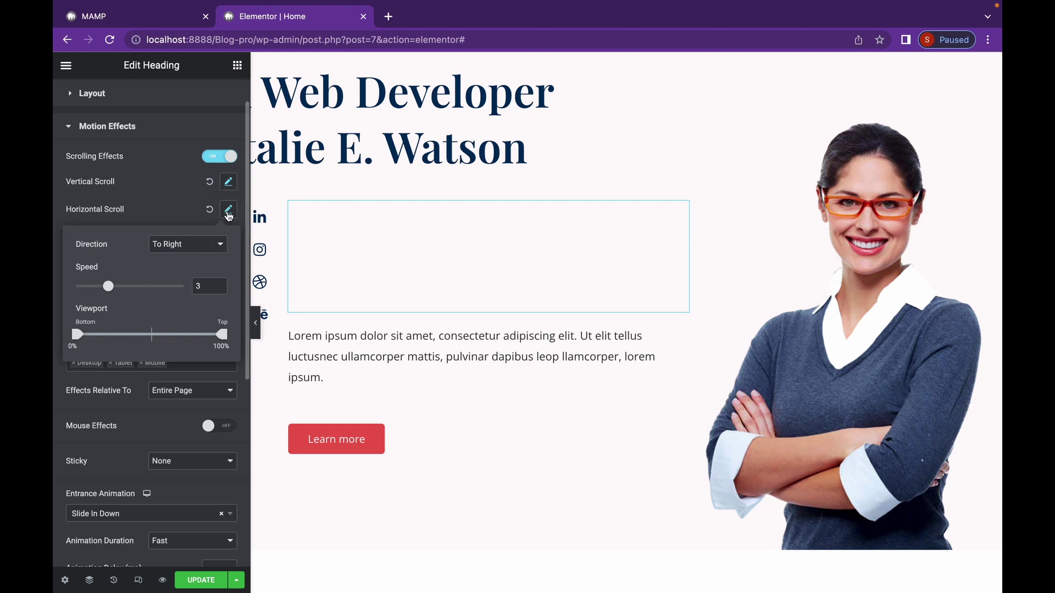
click(229, 212)
click(228, 182)
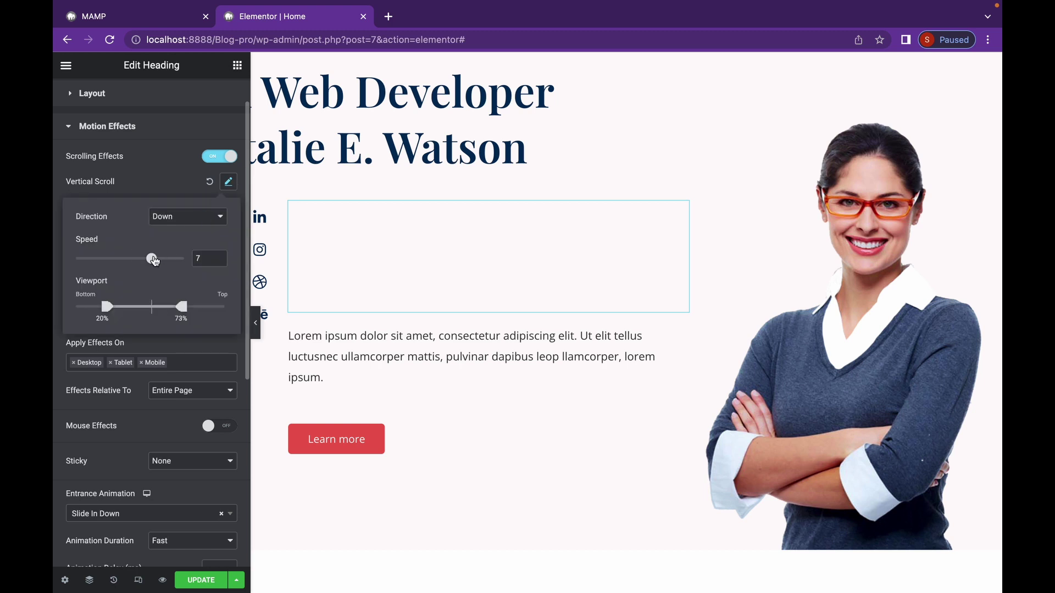
drag(156, 259, 91, 259)
scroll(515, 381, down, 2)
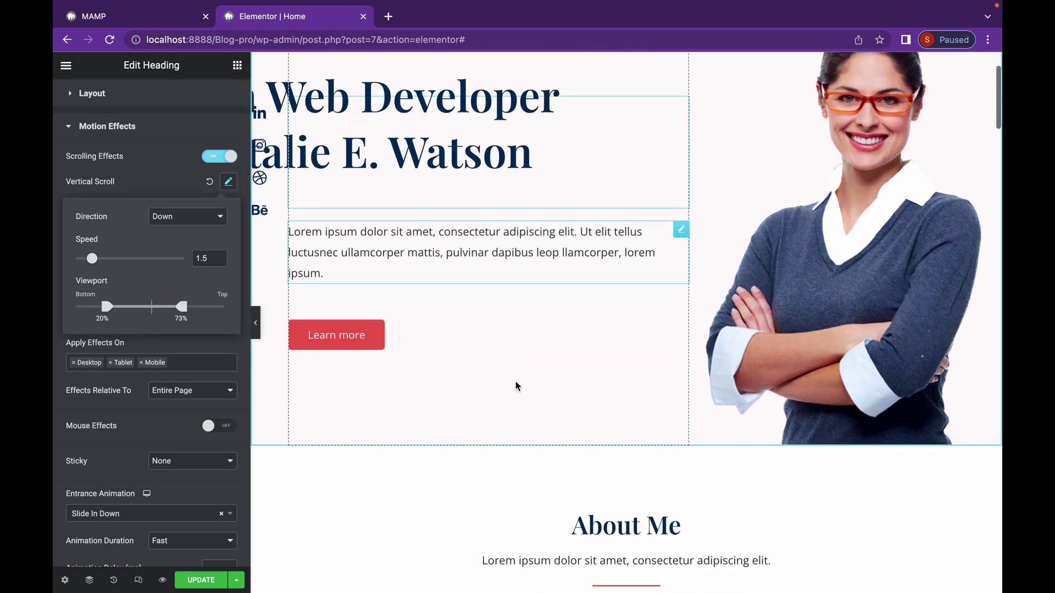
scroll(515, 381, up, 2)
scroll(515, 383, down, 2)
scroll(515, 383, up, 2)
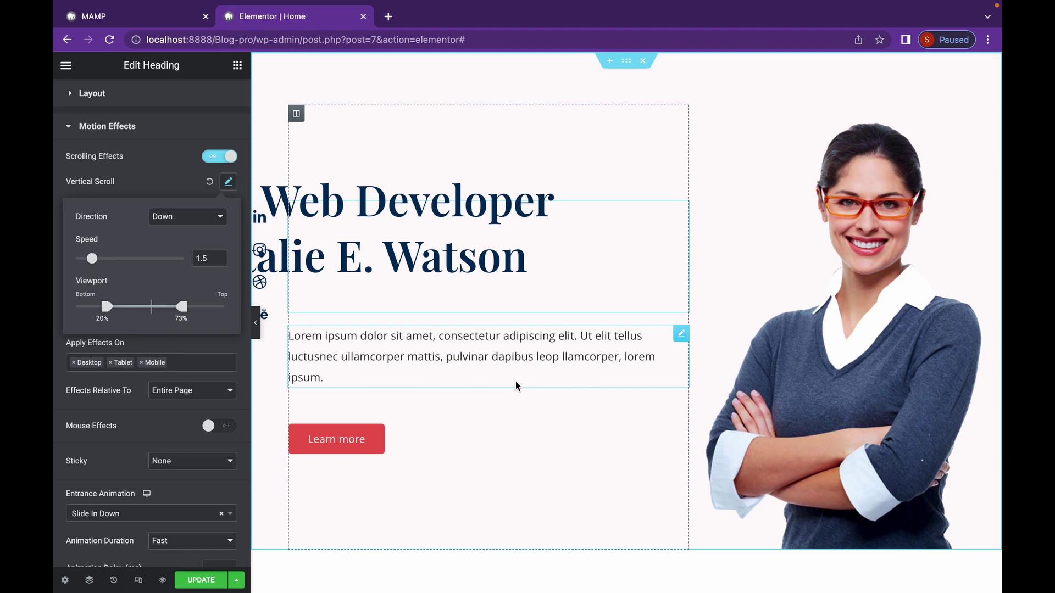
scroll(516, 382, down, 3)
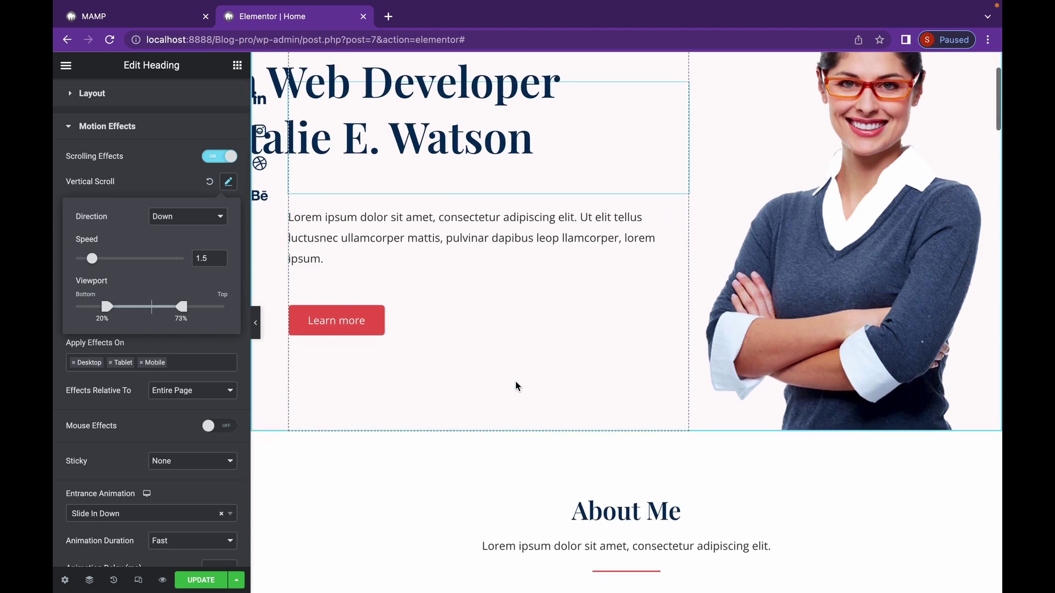
scroll(516, 382, up, 3)
scroll(515, 381, down, 3)
scroll(515, 381, up, 3)
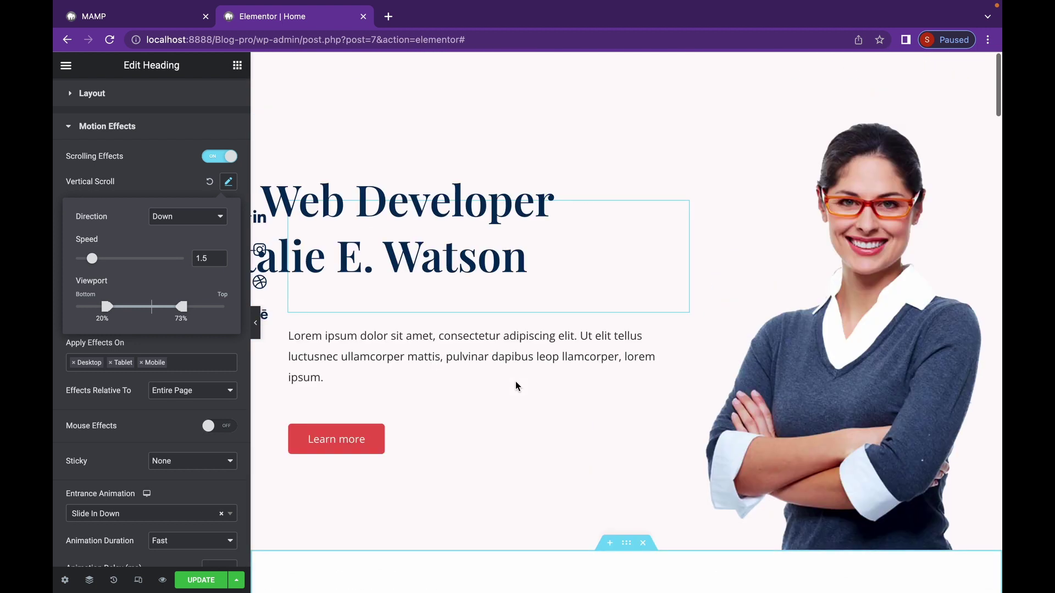
Turn off the hero heading's Scrolling Effects toggle
click(221, 158)
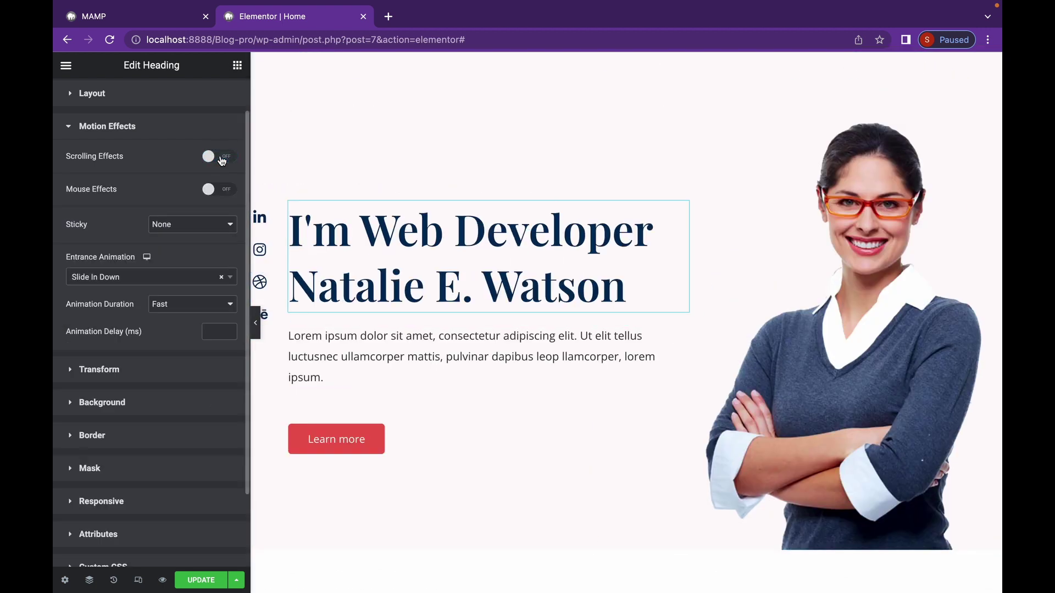